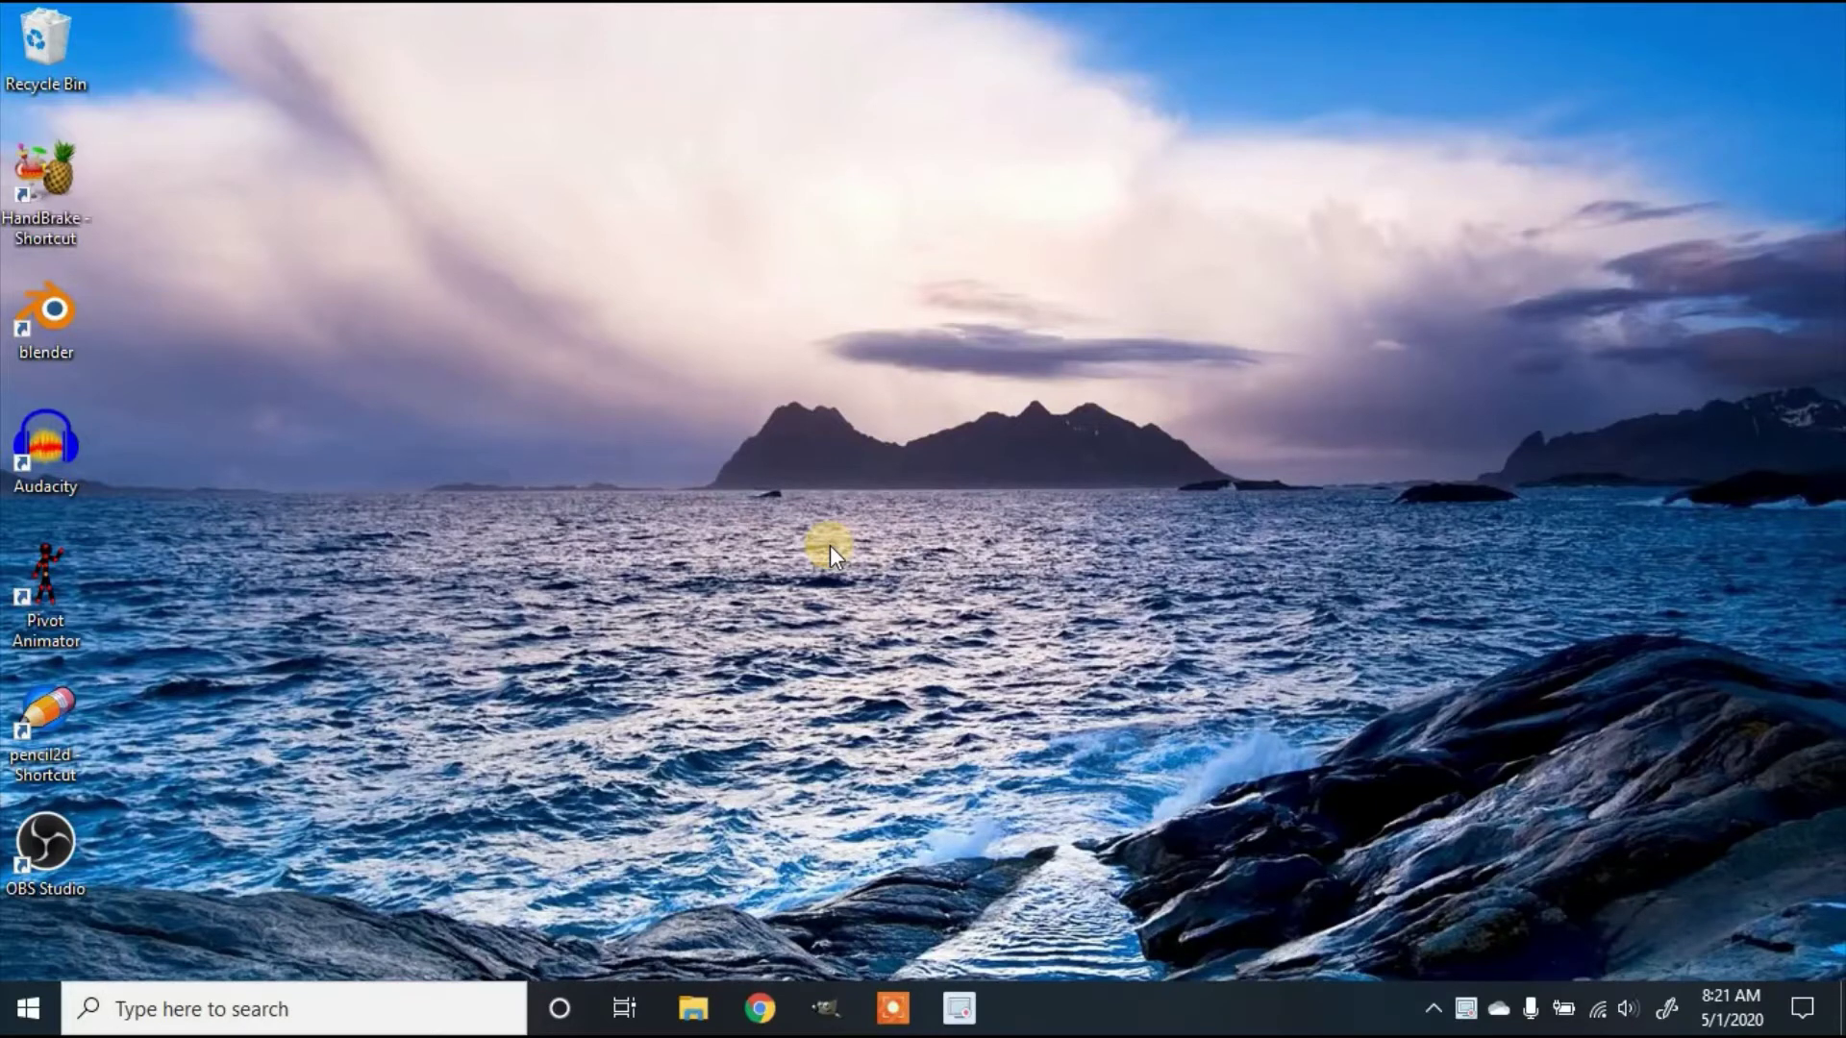
- Launch Blender 2.81a from its desktop shortcut
{"action": "double_click", "coordinate": [59, 326]}
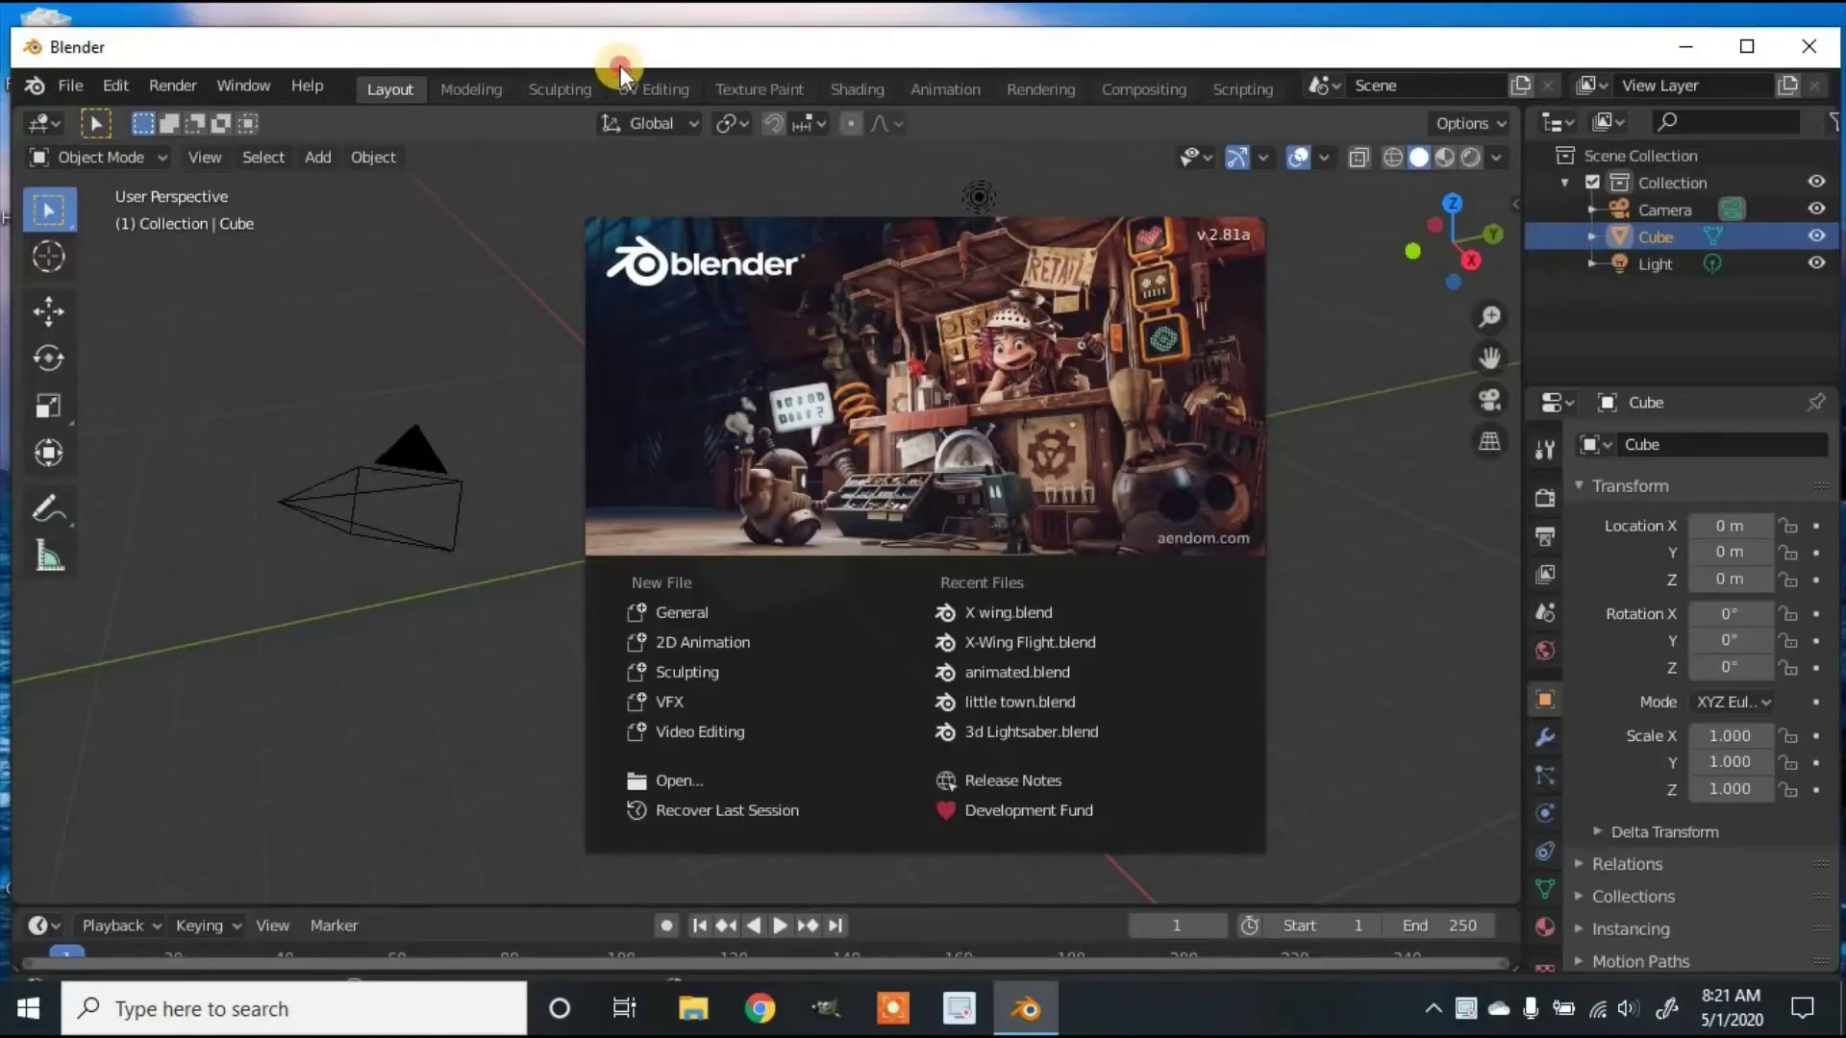
- Maximize the Blender window, dismiss the splash screen and delete the default cube
{"action": "double_click", "coordinate": [620, 58]}
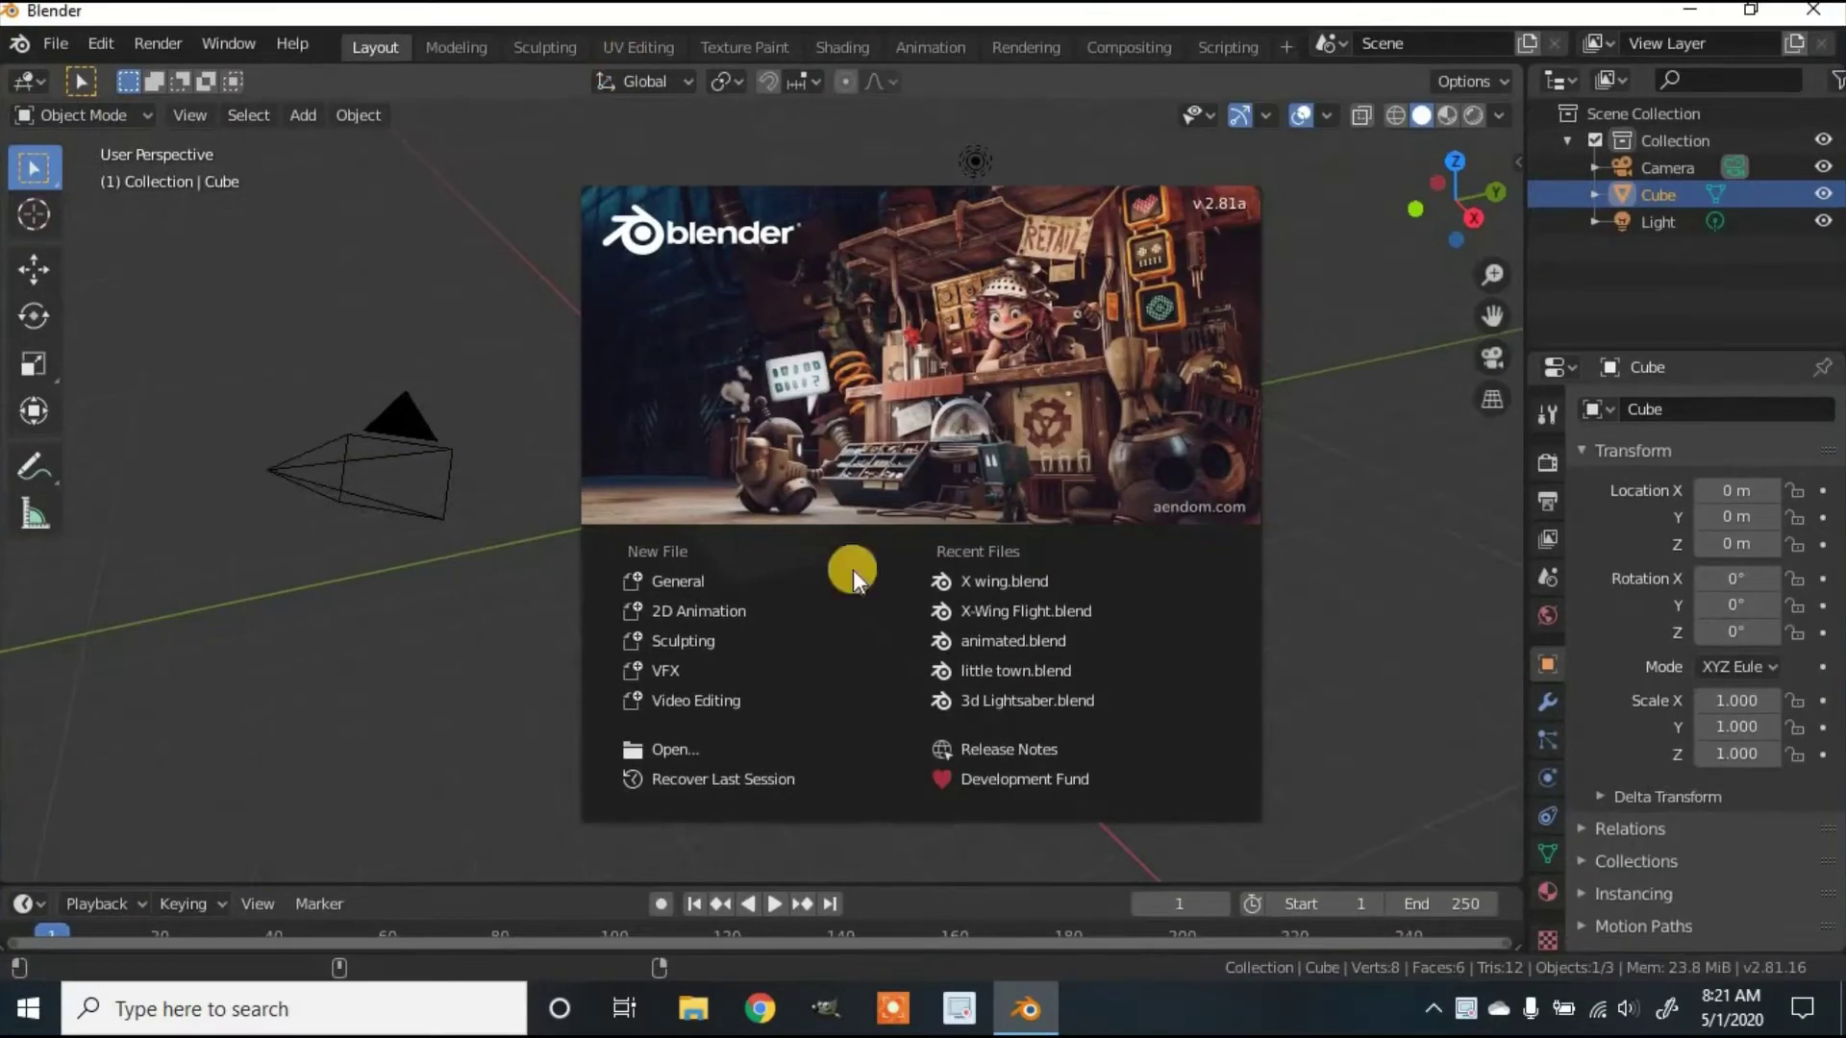
{"action": "left_click", "coordinate": [395, 648]}
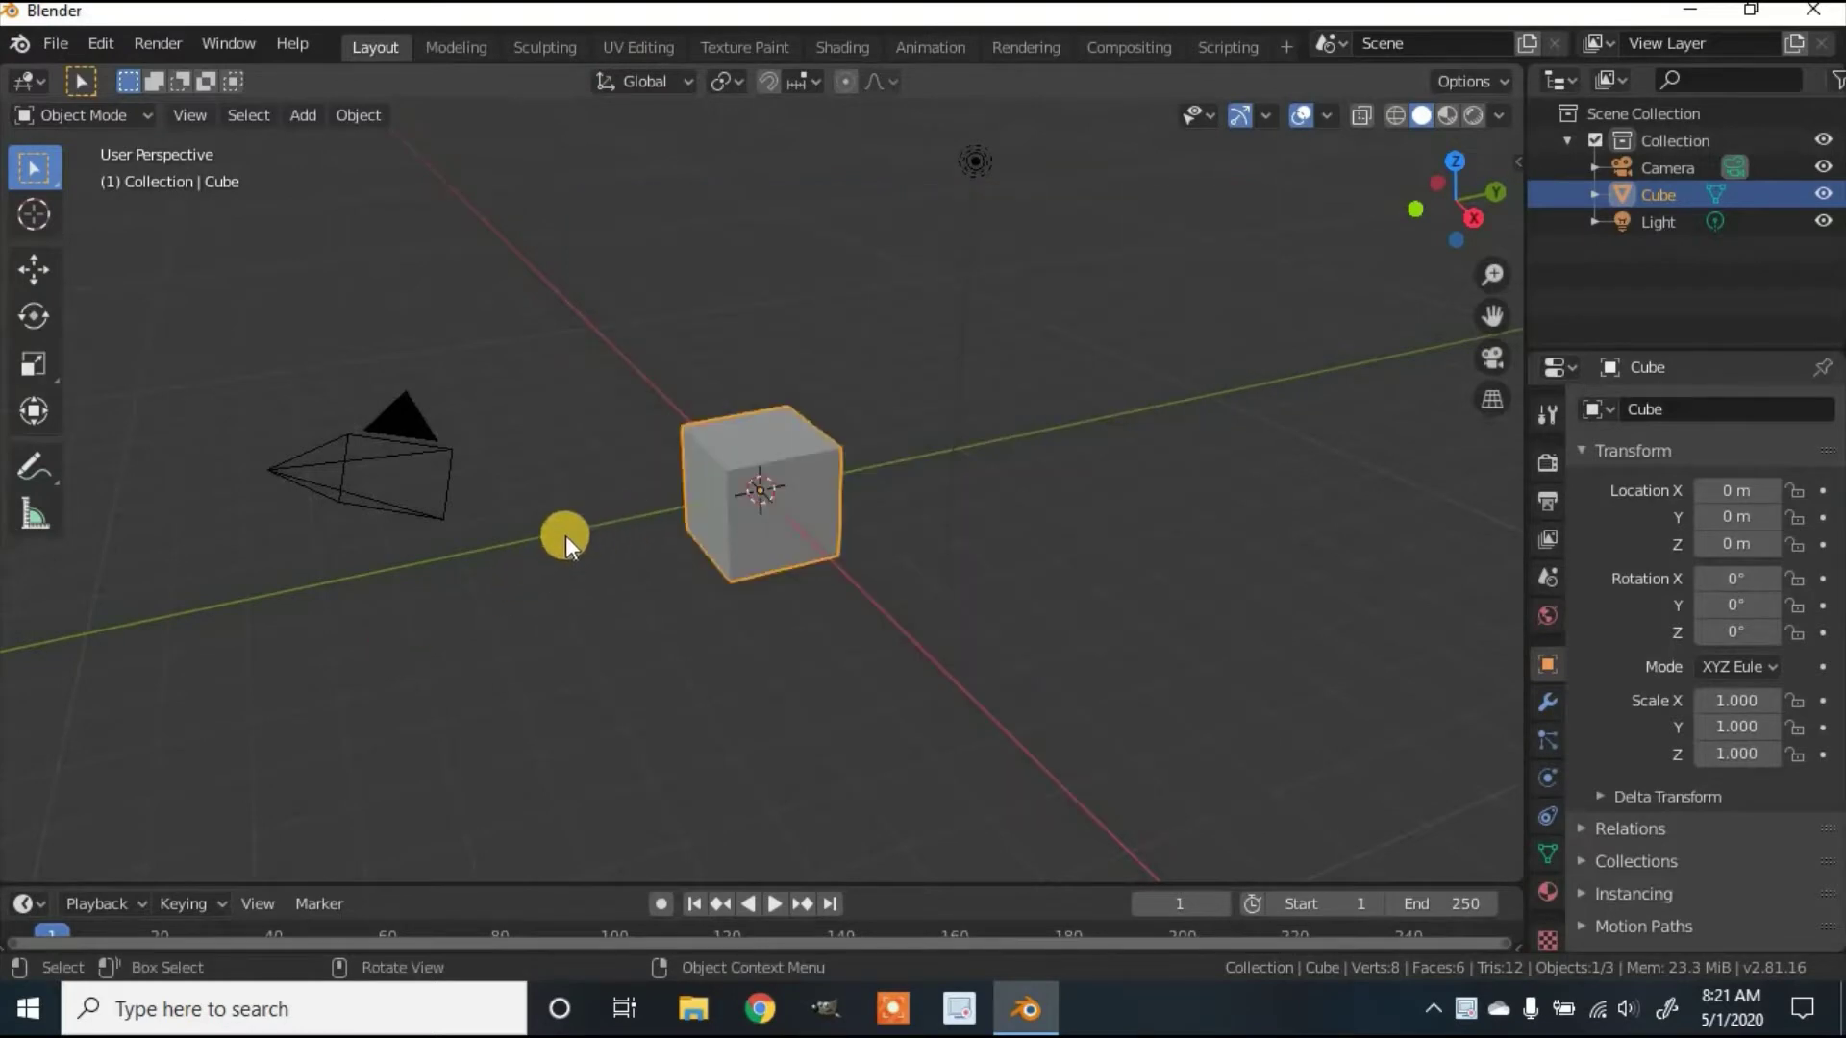
{"action": "key", "text": "x"}
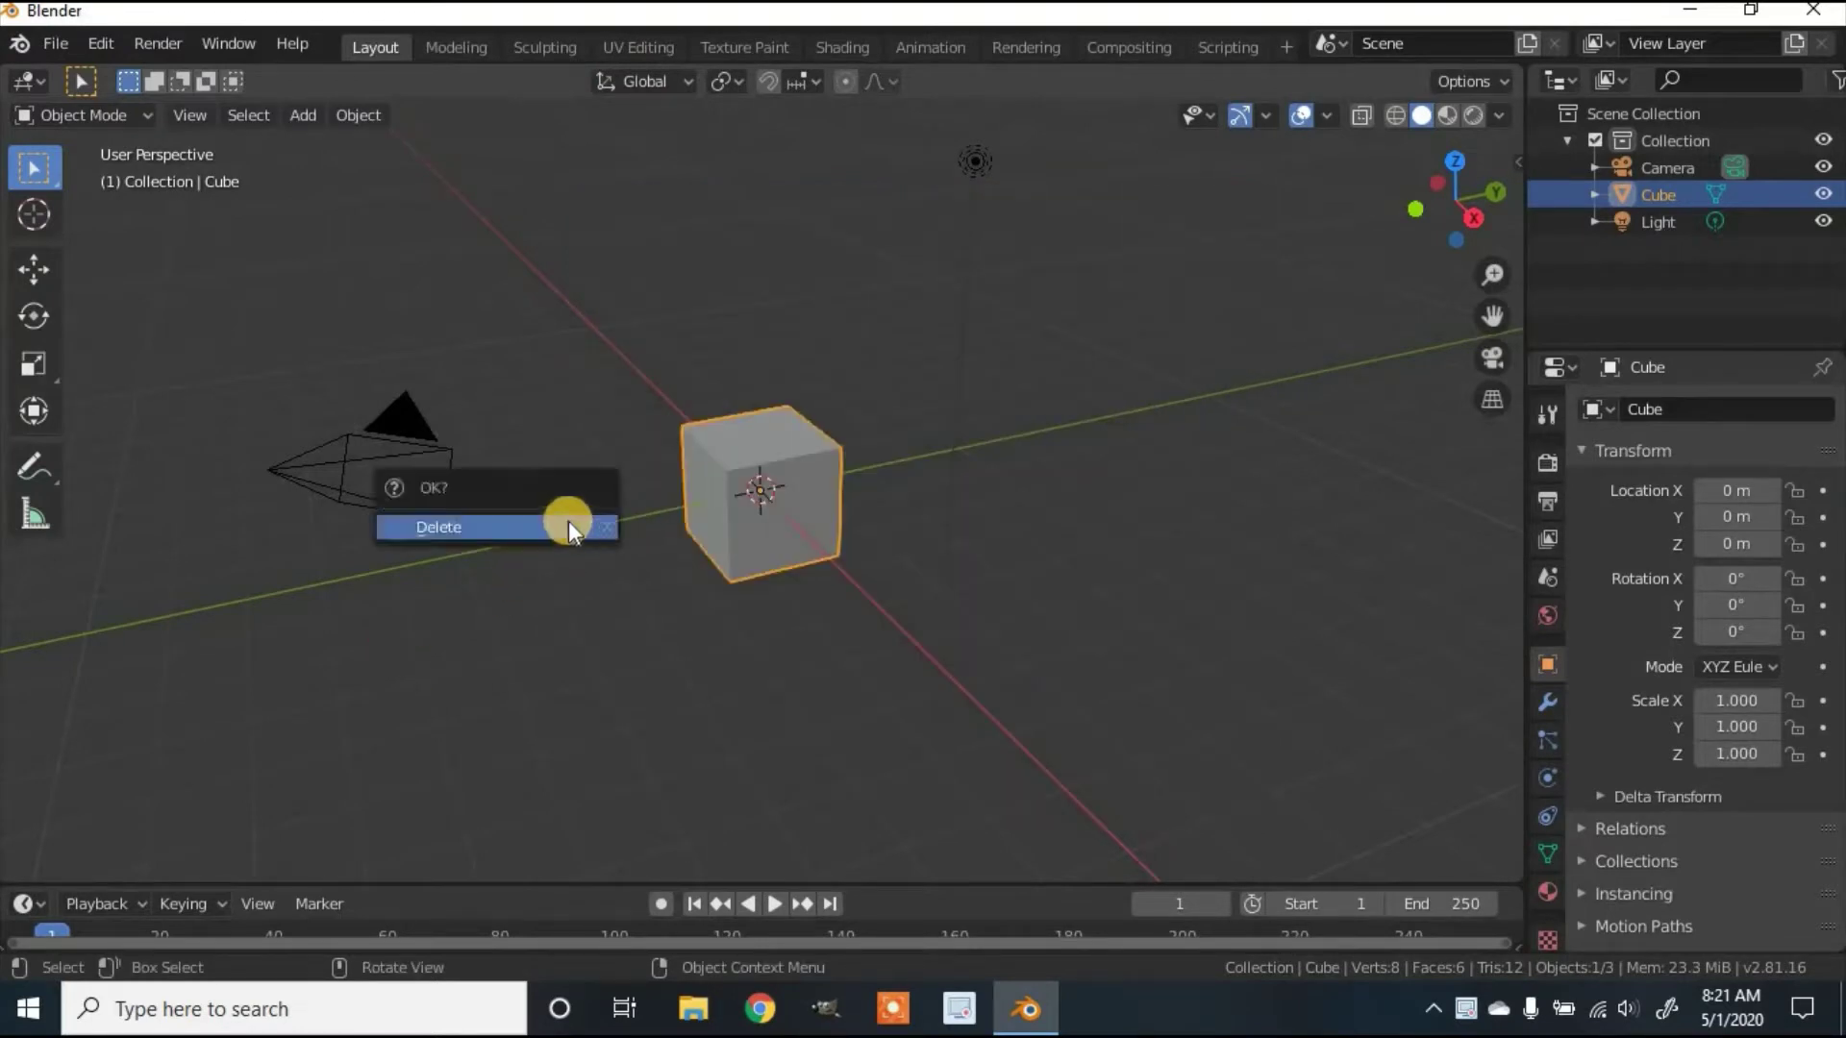
{"action": "left_click", "coordinate": [544, 520]}
{"action": "middle_click_drag", "start_coordinate": [538, 522], "coordinate": [647, 523]}
{"action": "middle_click_drag", "start_coordinate": [510, 540], "coordinate": [775, 563]}
{"action": "scroll", "coordinate": [551, 529], "scroll_direction": "up", "scroll_amount": 3}
{"action": "scroll", "coordinate": [551, 528], "scroll_direction": "down", "scroll_amount": 5}
- Add a text object and replace its default word with 'Really Ranodm Tutorials' in Edit Mode
{"action": "key", "text": "shift+a"}
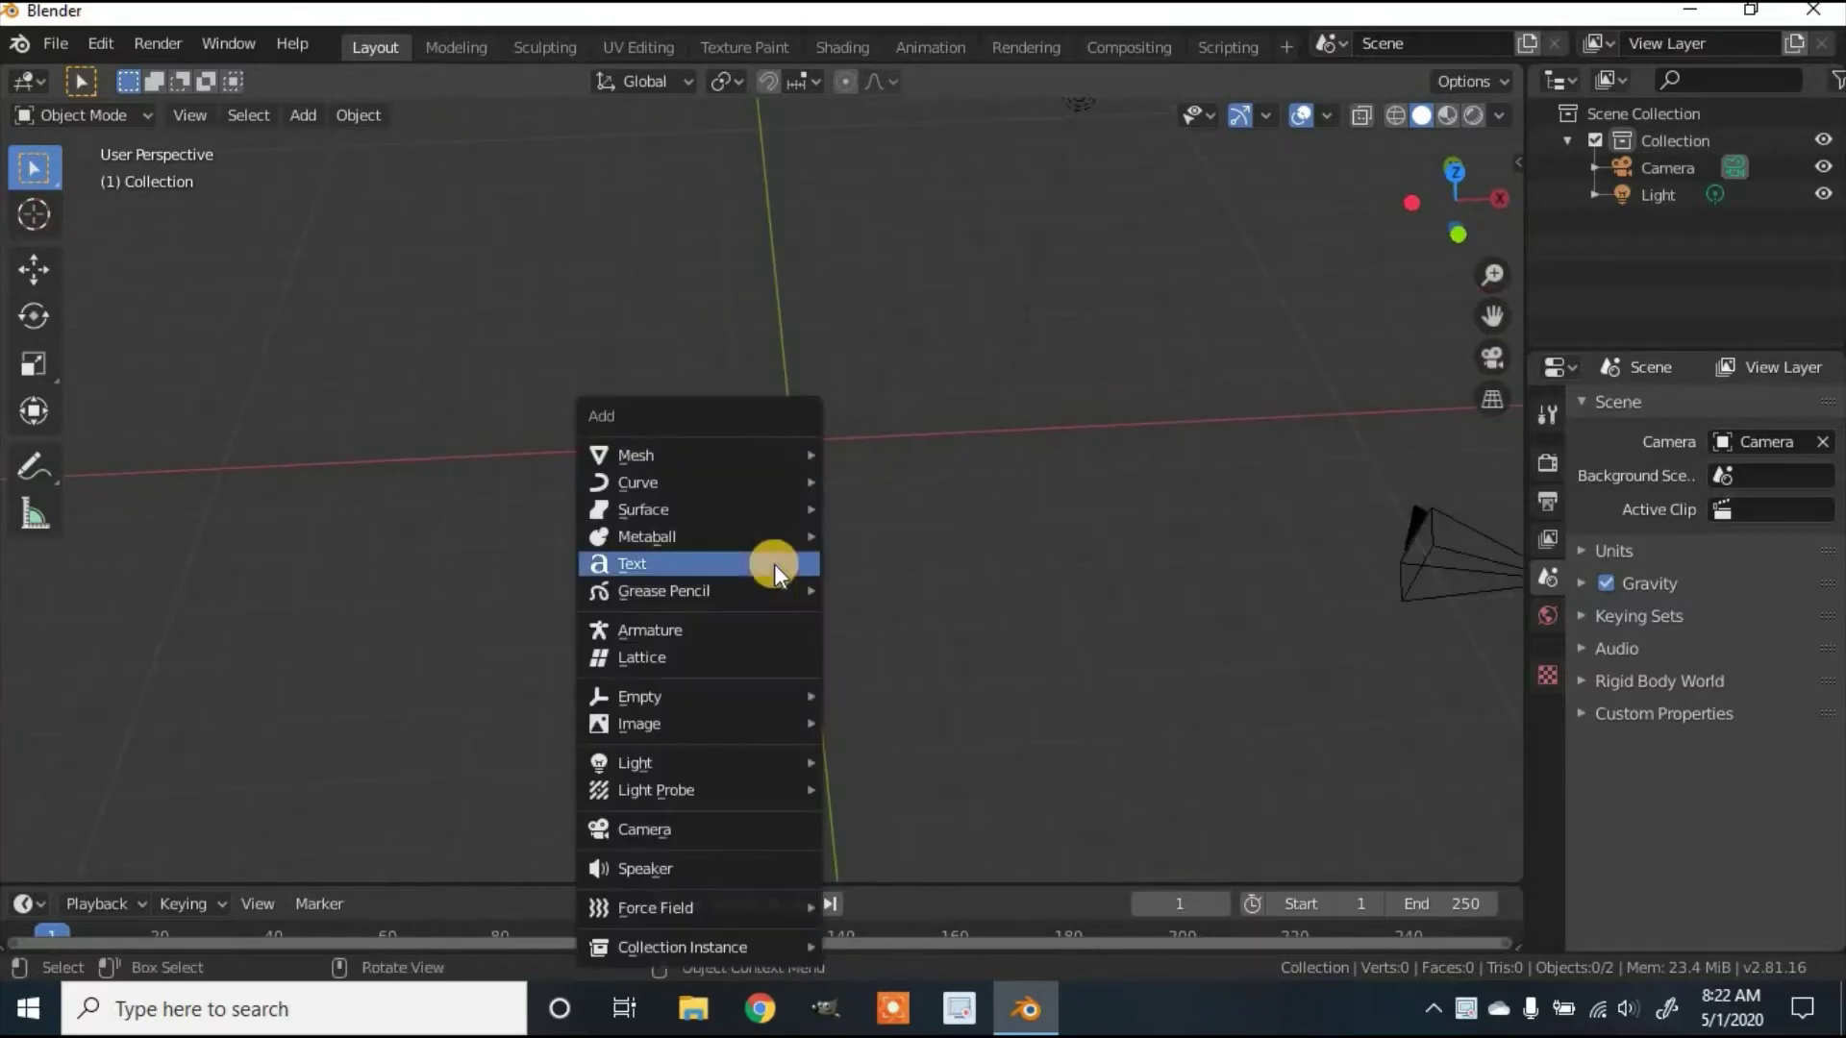
{"action": "left_click", "coordinate": [781, 565]}
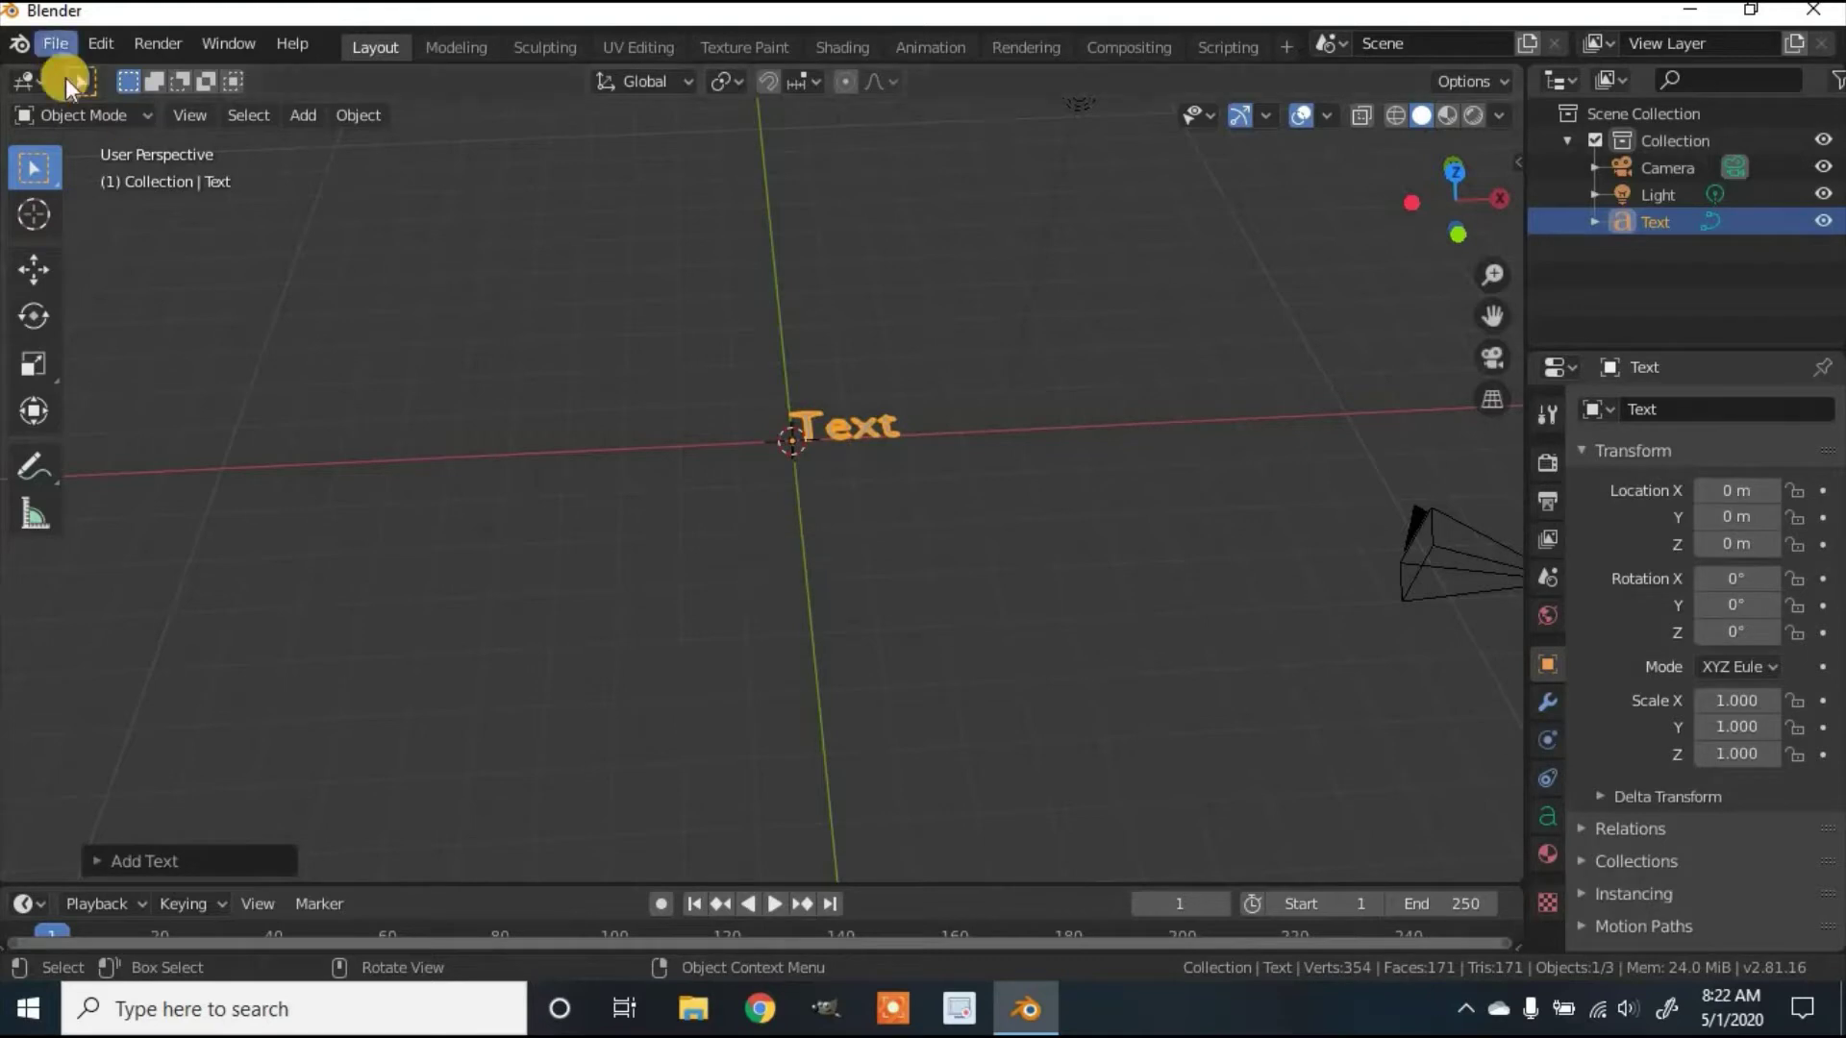
{"action": "left_click", "coordinate": [73, 108]}
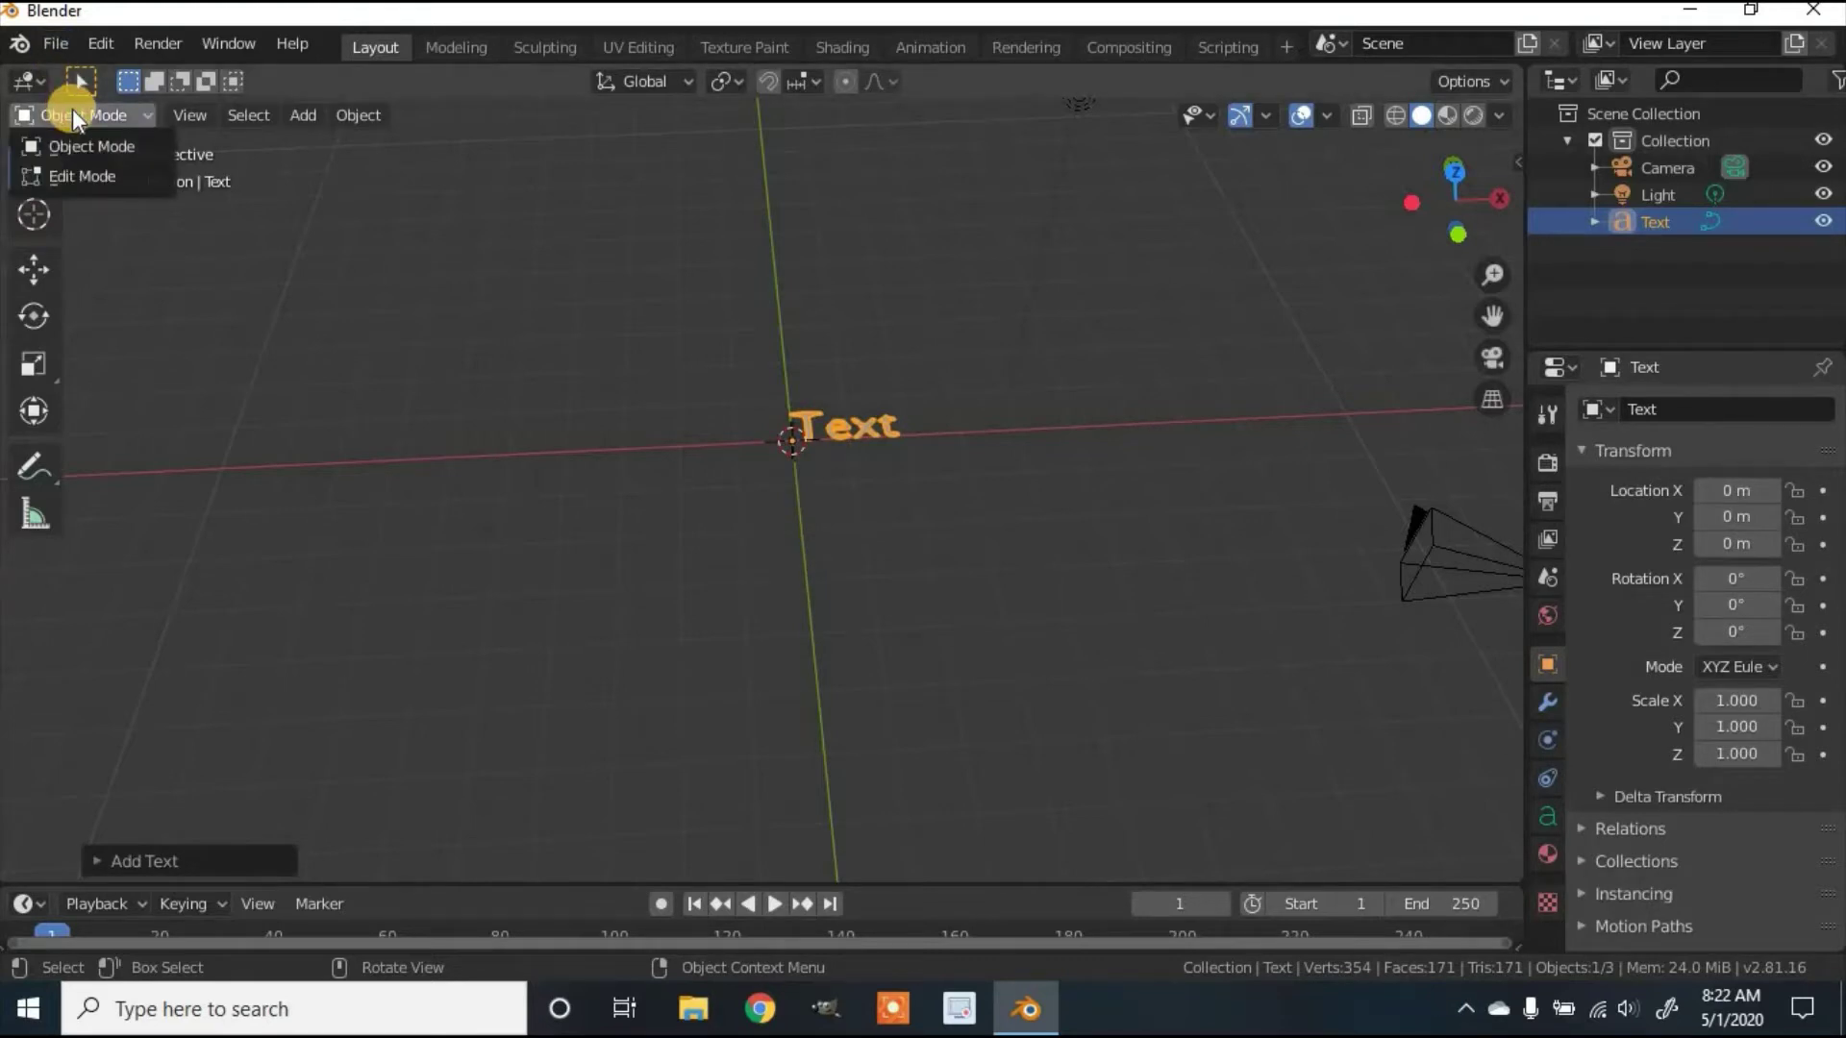
{"action": "left_click", "coordinate": [81, 174]}
{"action": "key", "text": "BackSpace"}
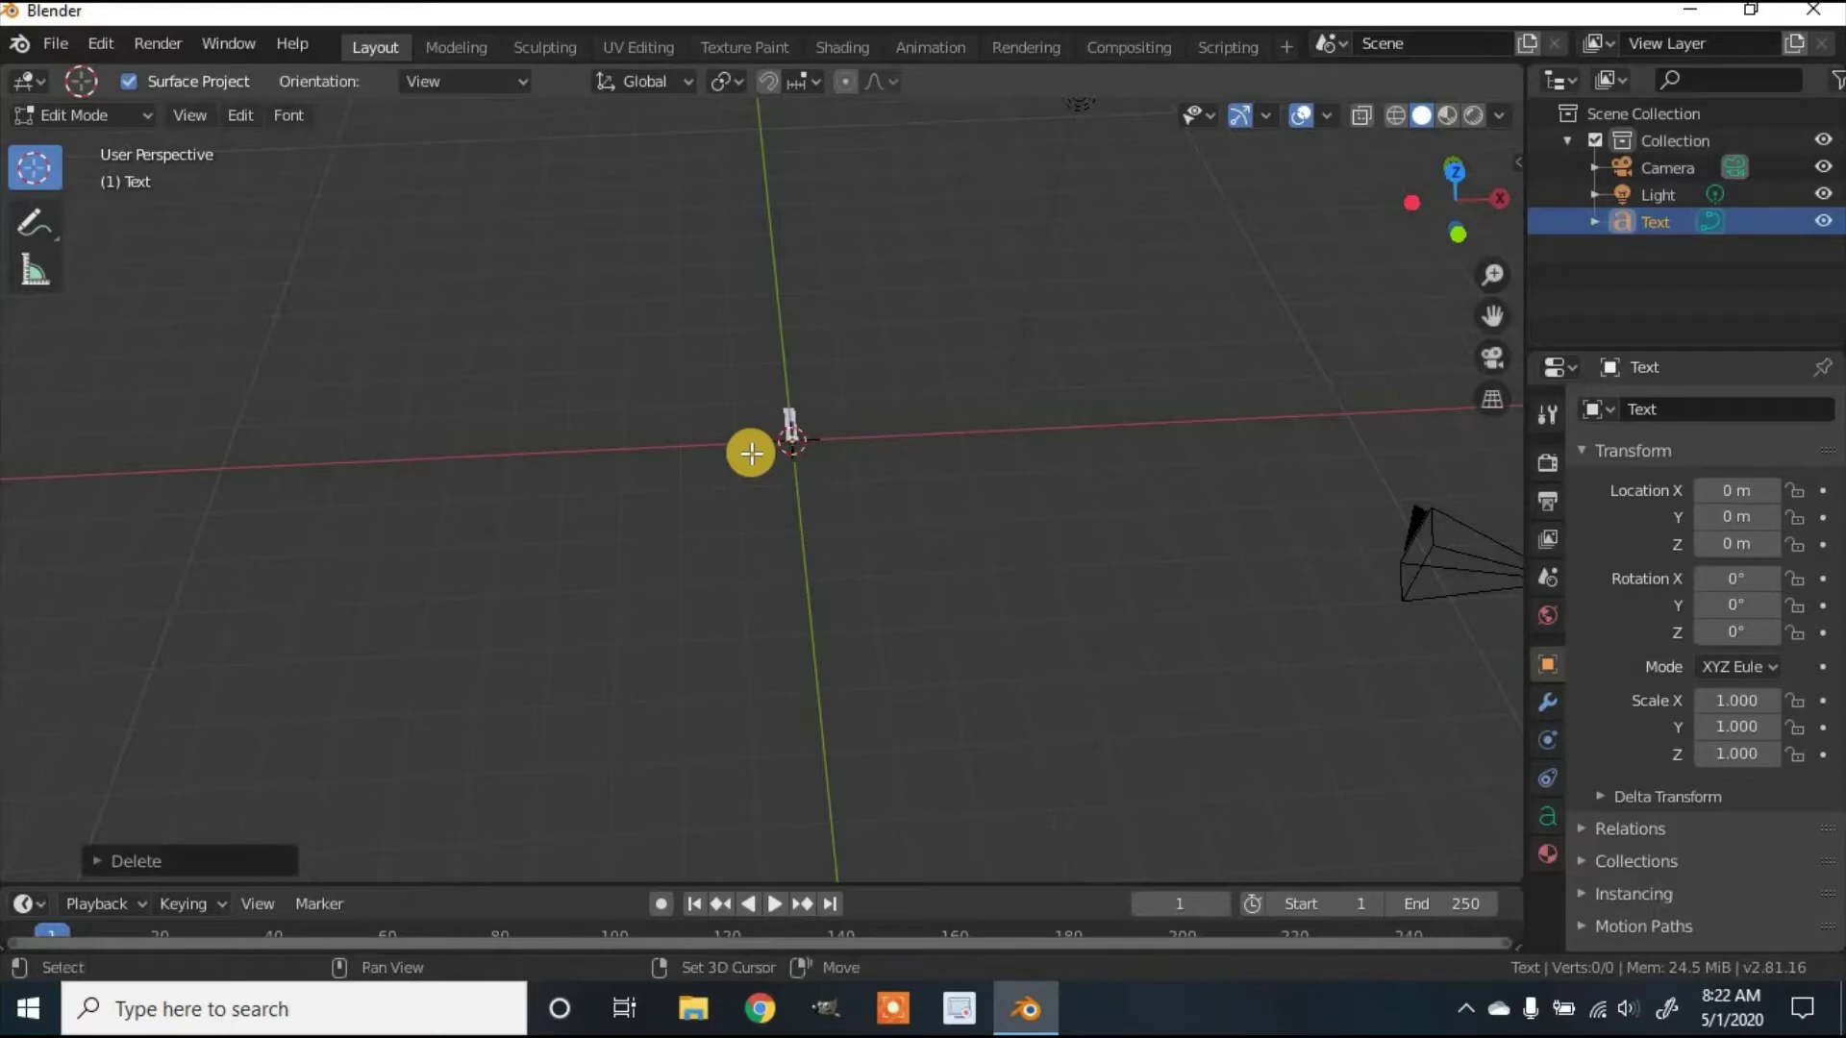
{"action": "type", "text": "Really Ranodm Tutorials"}
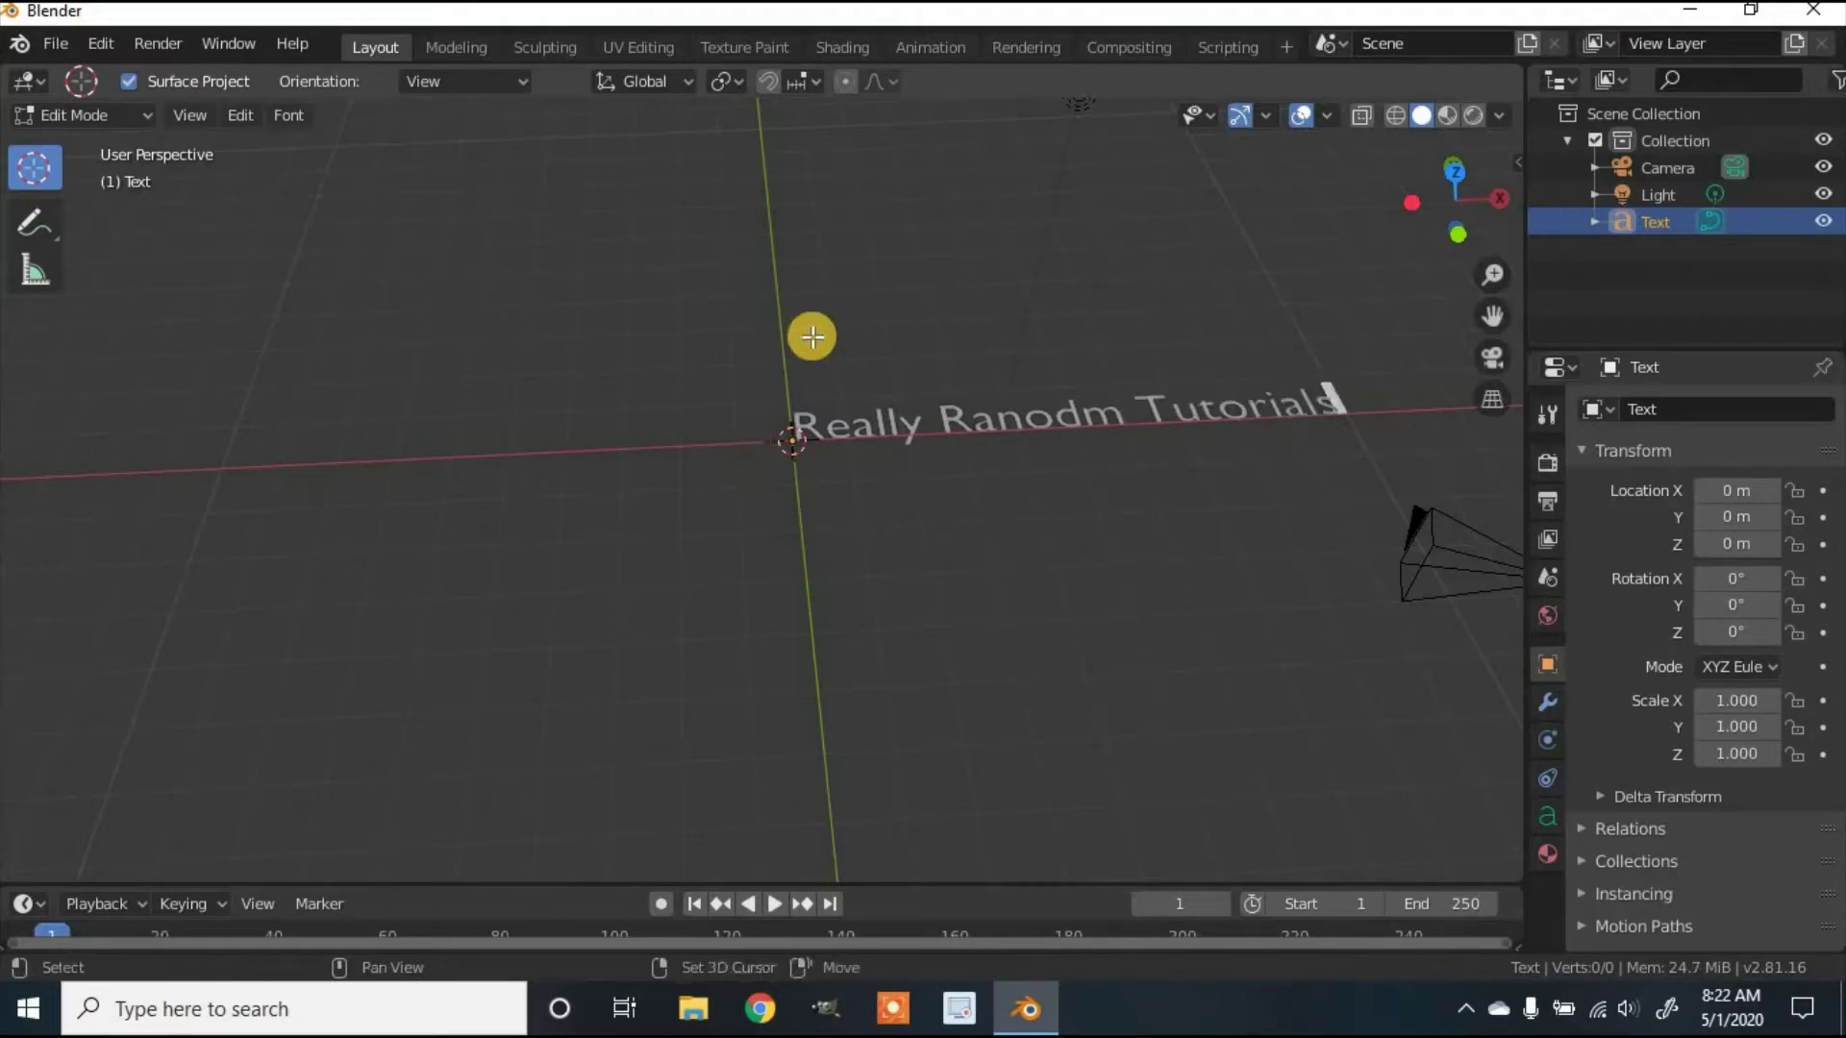
{"action": "middle_click_drag", "start_coordinate": [811, 334], "coordinate": [729, 635], "text": "shift"}
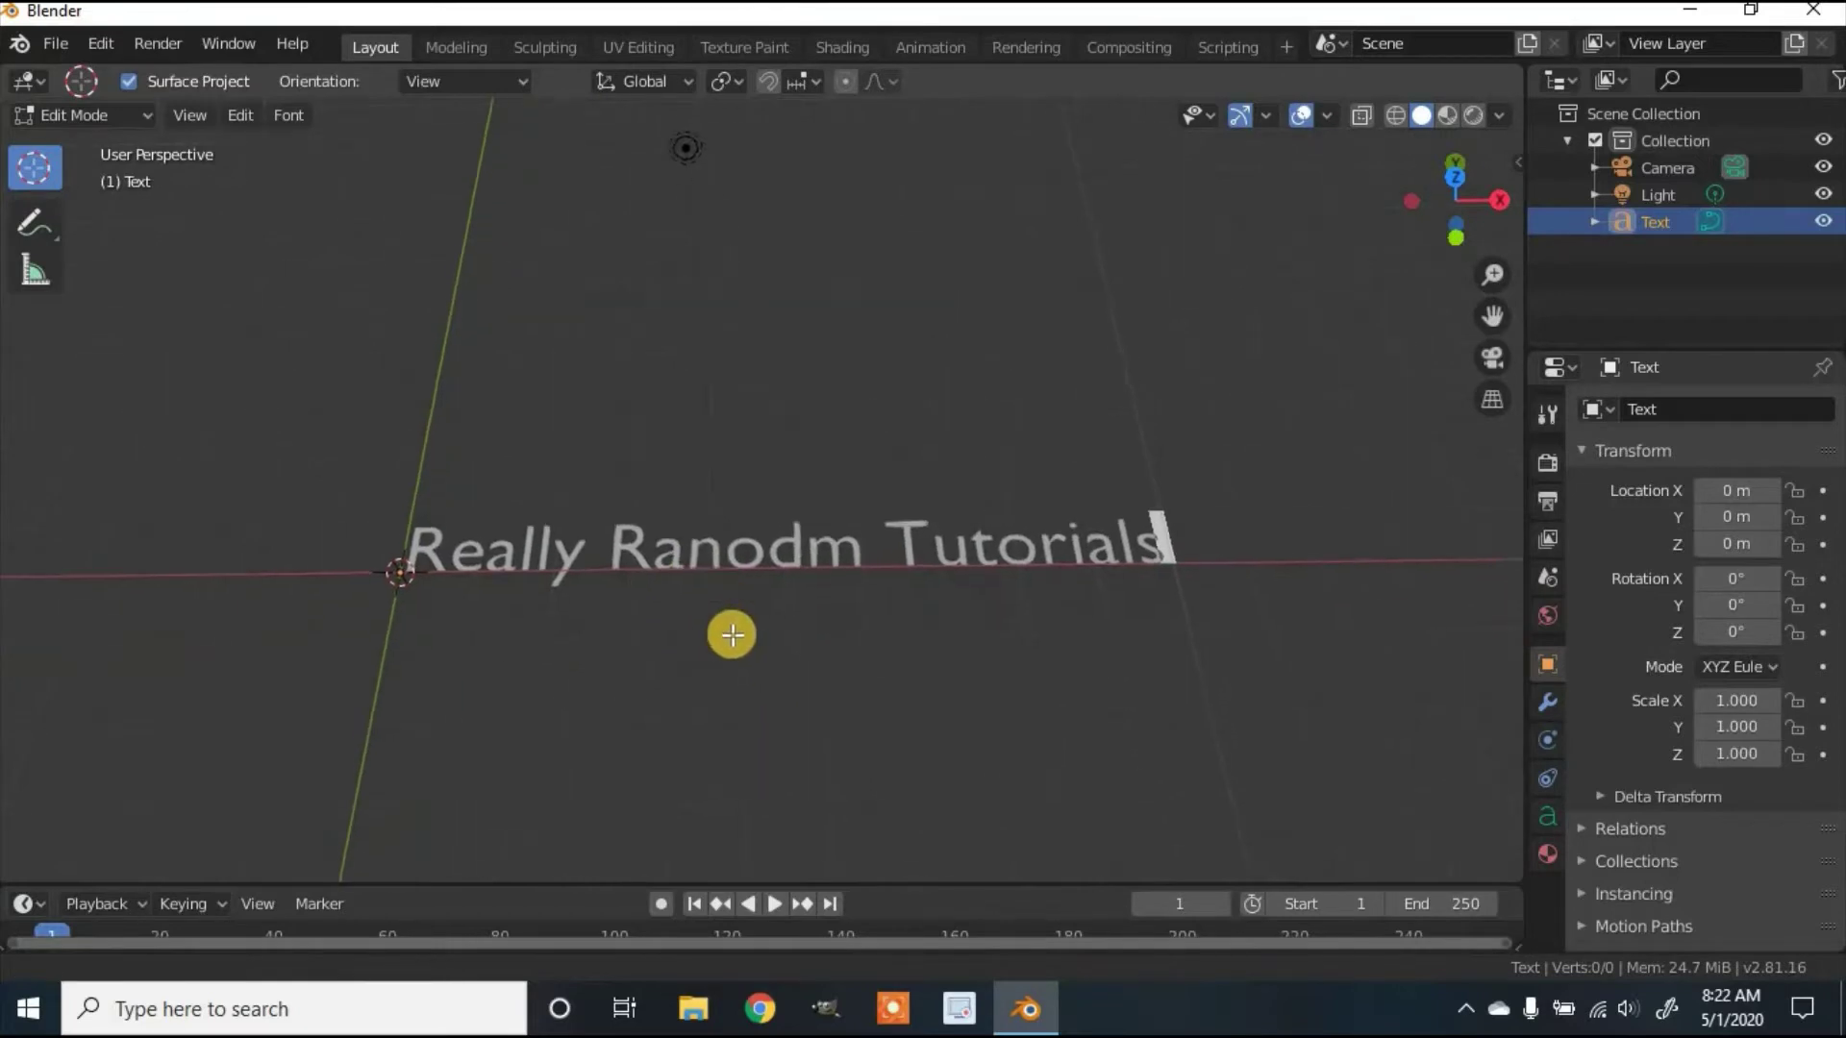
- Set the text's Geometry bevel depth to about 0.09 m
{"action": "left_click", "coordinate": [1548, 818]}
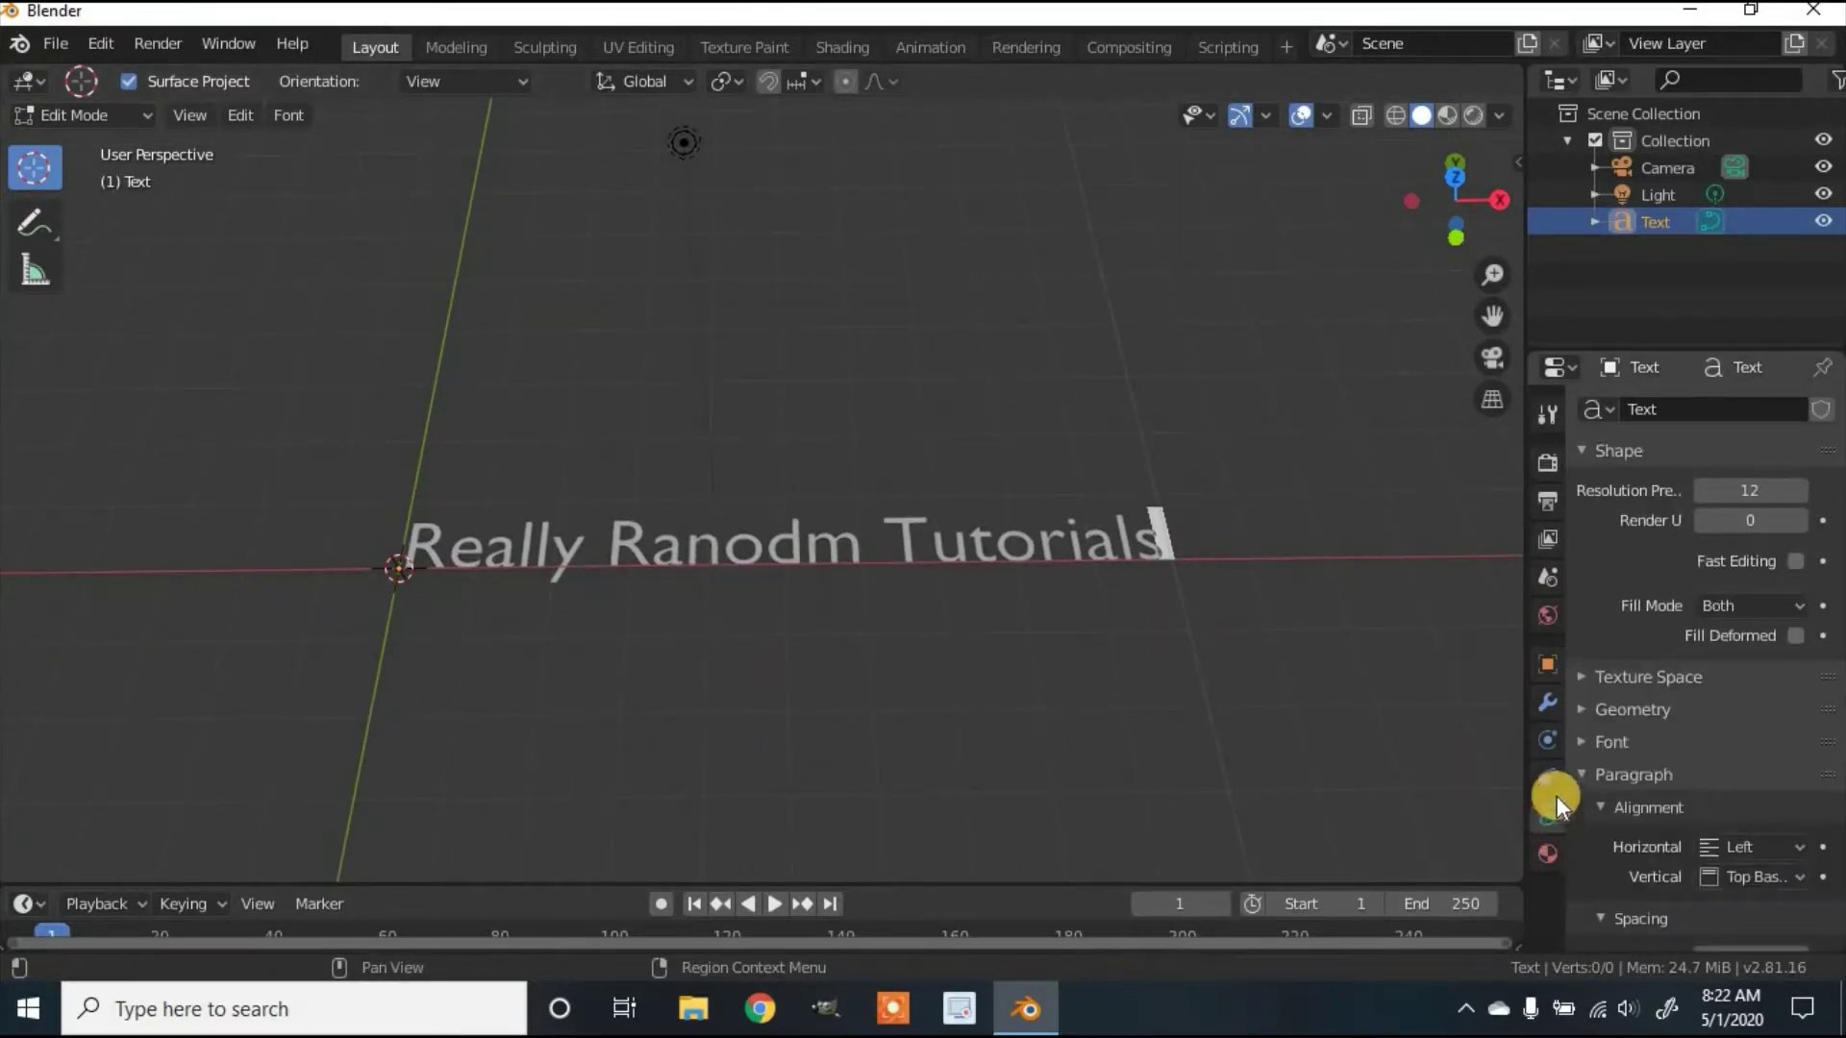
{"action": "scroll", "coordinate": [1624, 676], "scroll_direction": "down", "scroll_amount": 2}
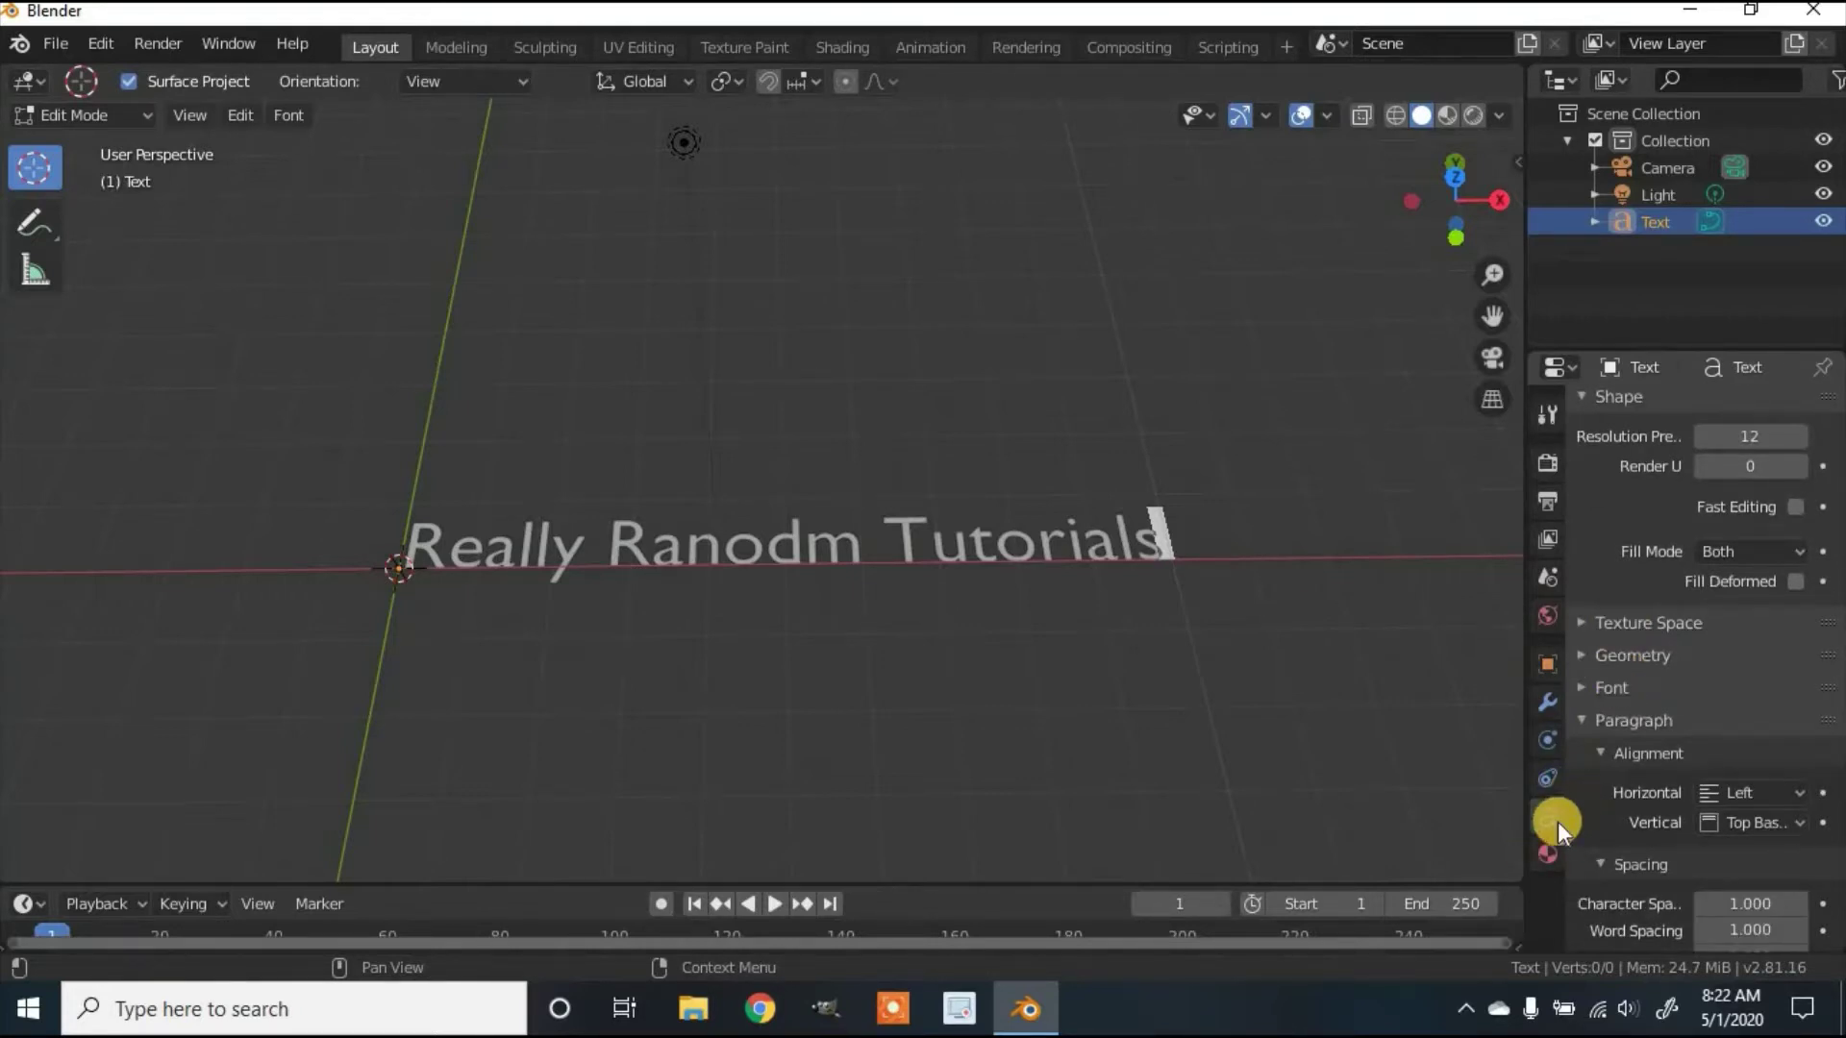
{"action": "left_click", "coordinate": [1584, 655]}
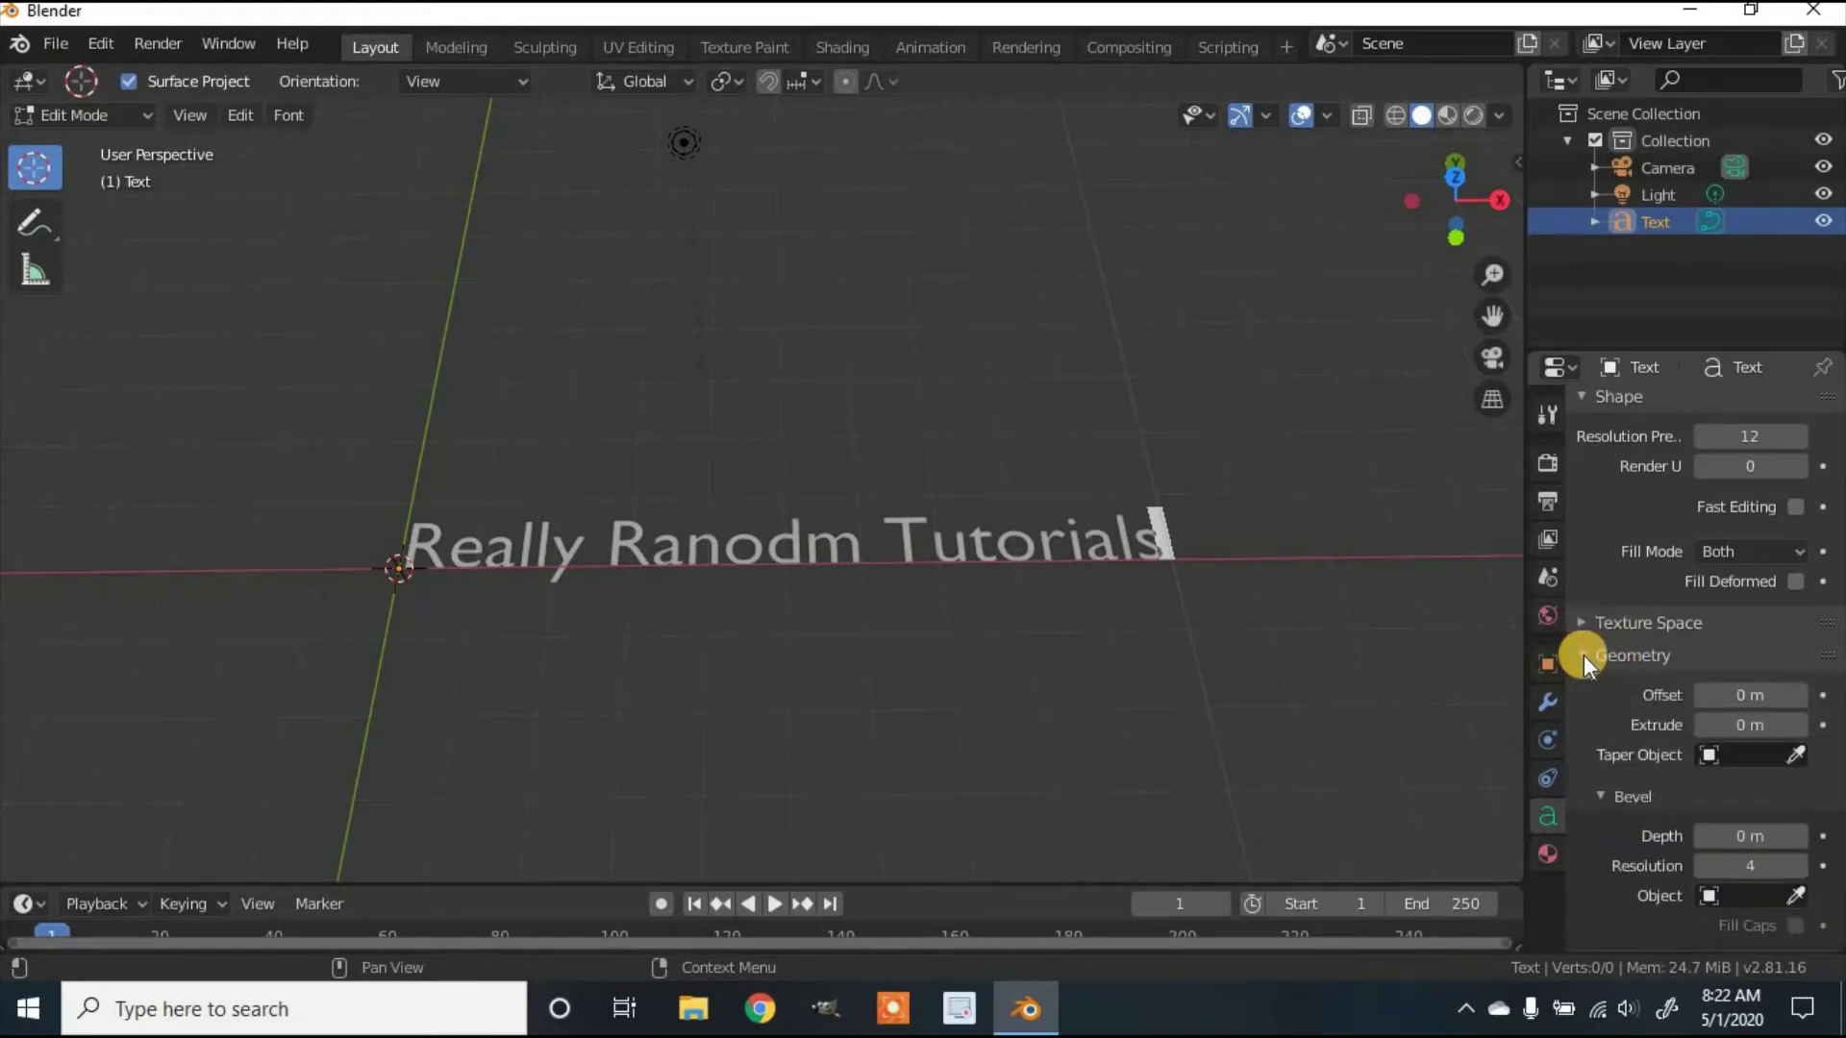
{"action": "left_click", "coordinate": [1764, 844]}
{"action": "left_click_drag", "start_coordinate": [1776, 841], "coordinate": [1769, 839]}
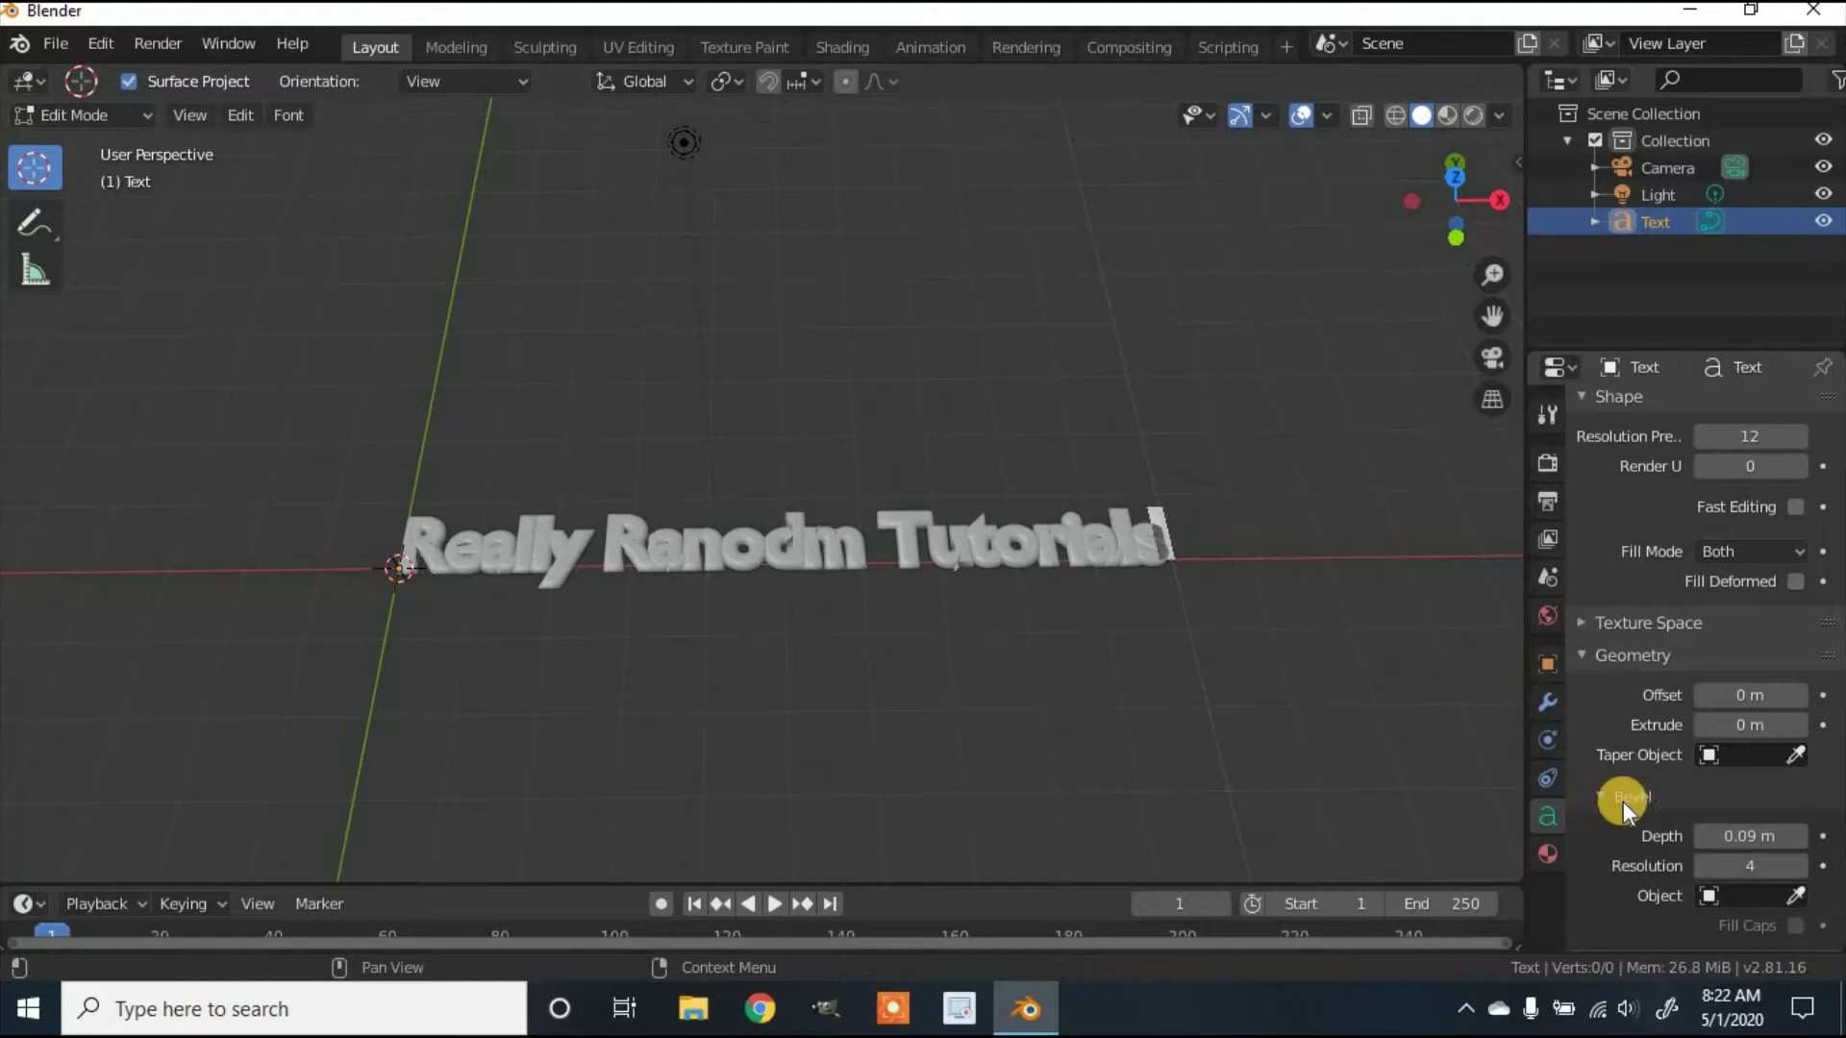
{"action": "scroll", "coordinate": [1039, 693], "scroll_direction": "up", "scroll_amount": 1}
{"action": "middle_click_drag", "start_coordinate": [1039, 692], "coordinate": [1054, 717]}
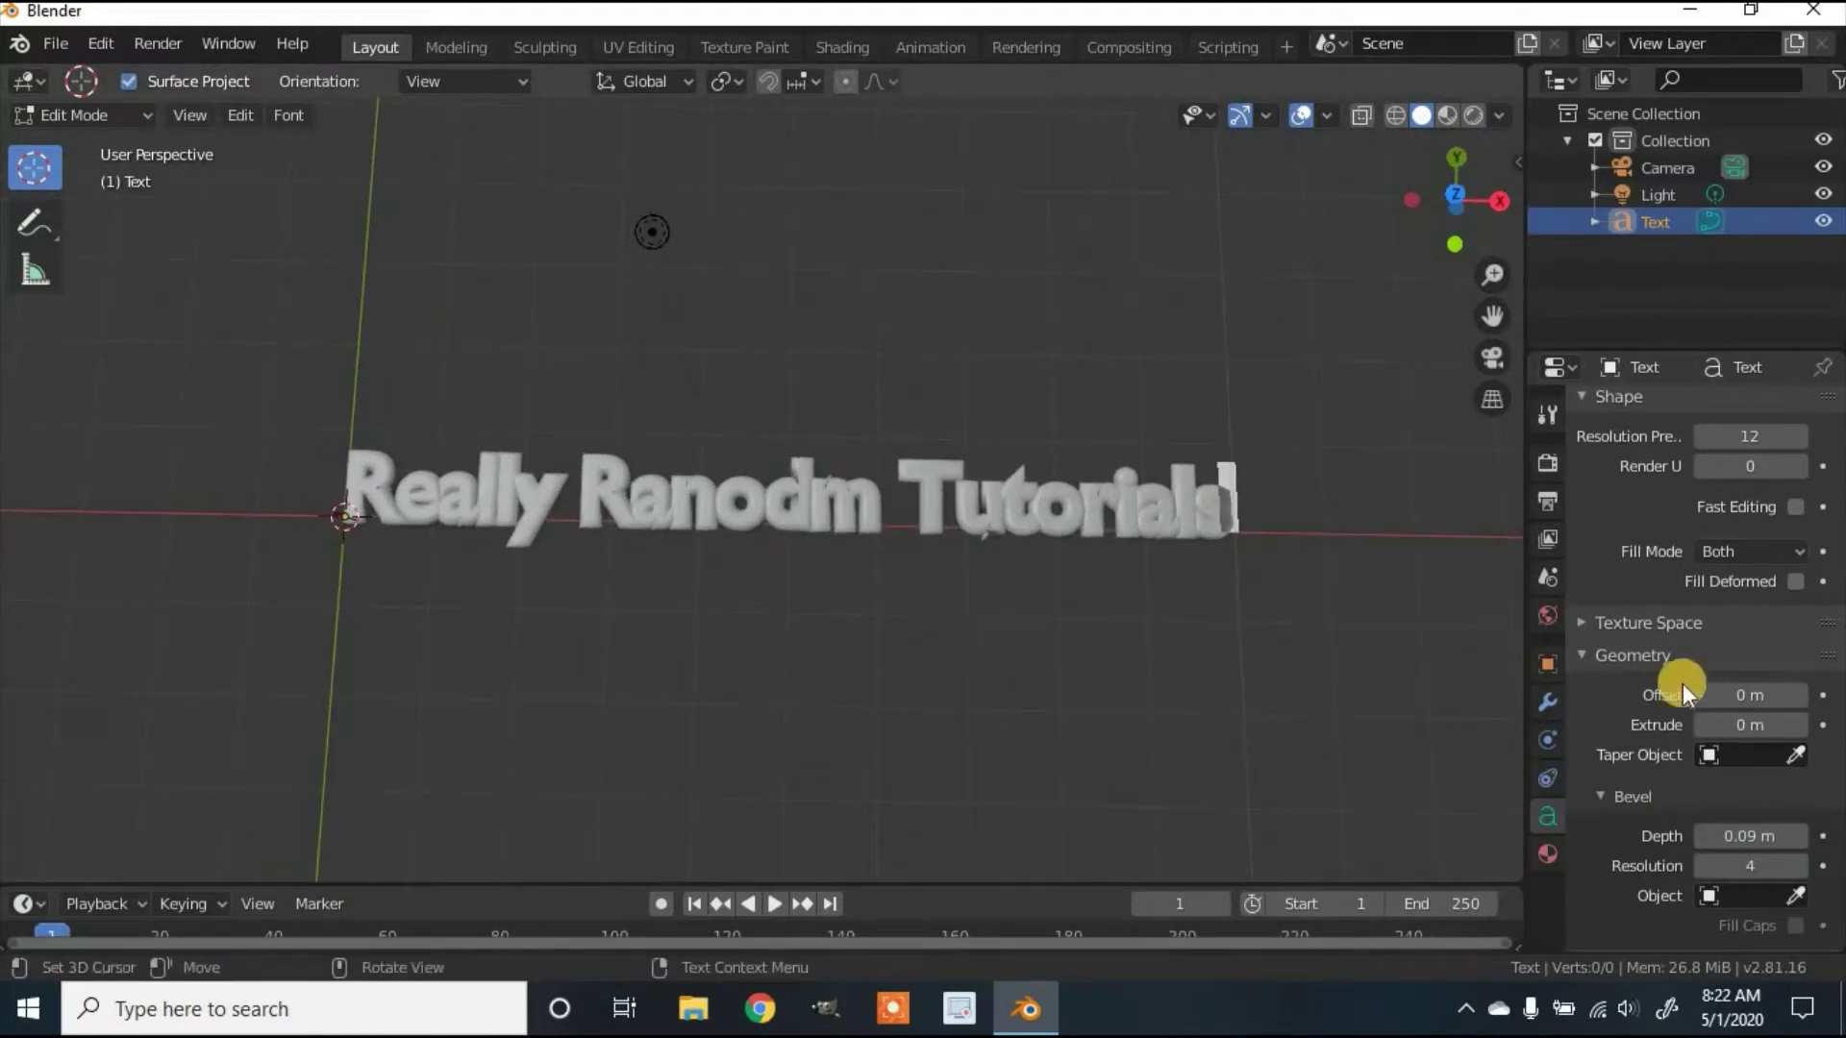
- Set the text's Paragraph character spacing to 1.300
{"action": "scroll", "coordinate": [1617, 700], "scroll_direction": "down", "scroll_amount": 5}
{"action": "scroll", "coordinate": [1601, 627], "scroll_direction": "down", "scroll_amount": 3}
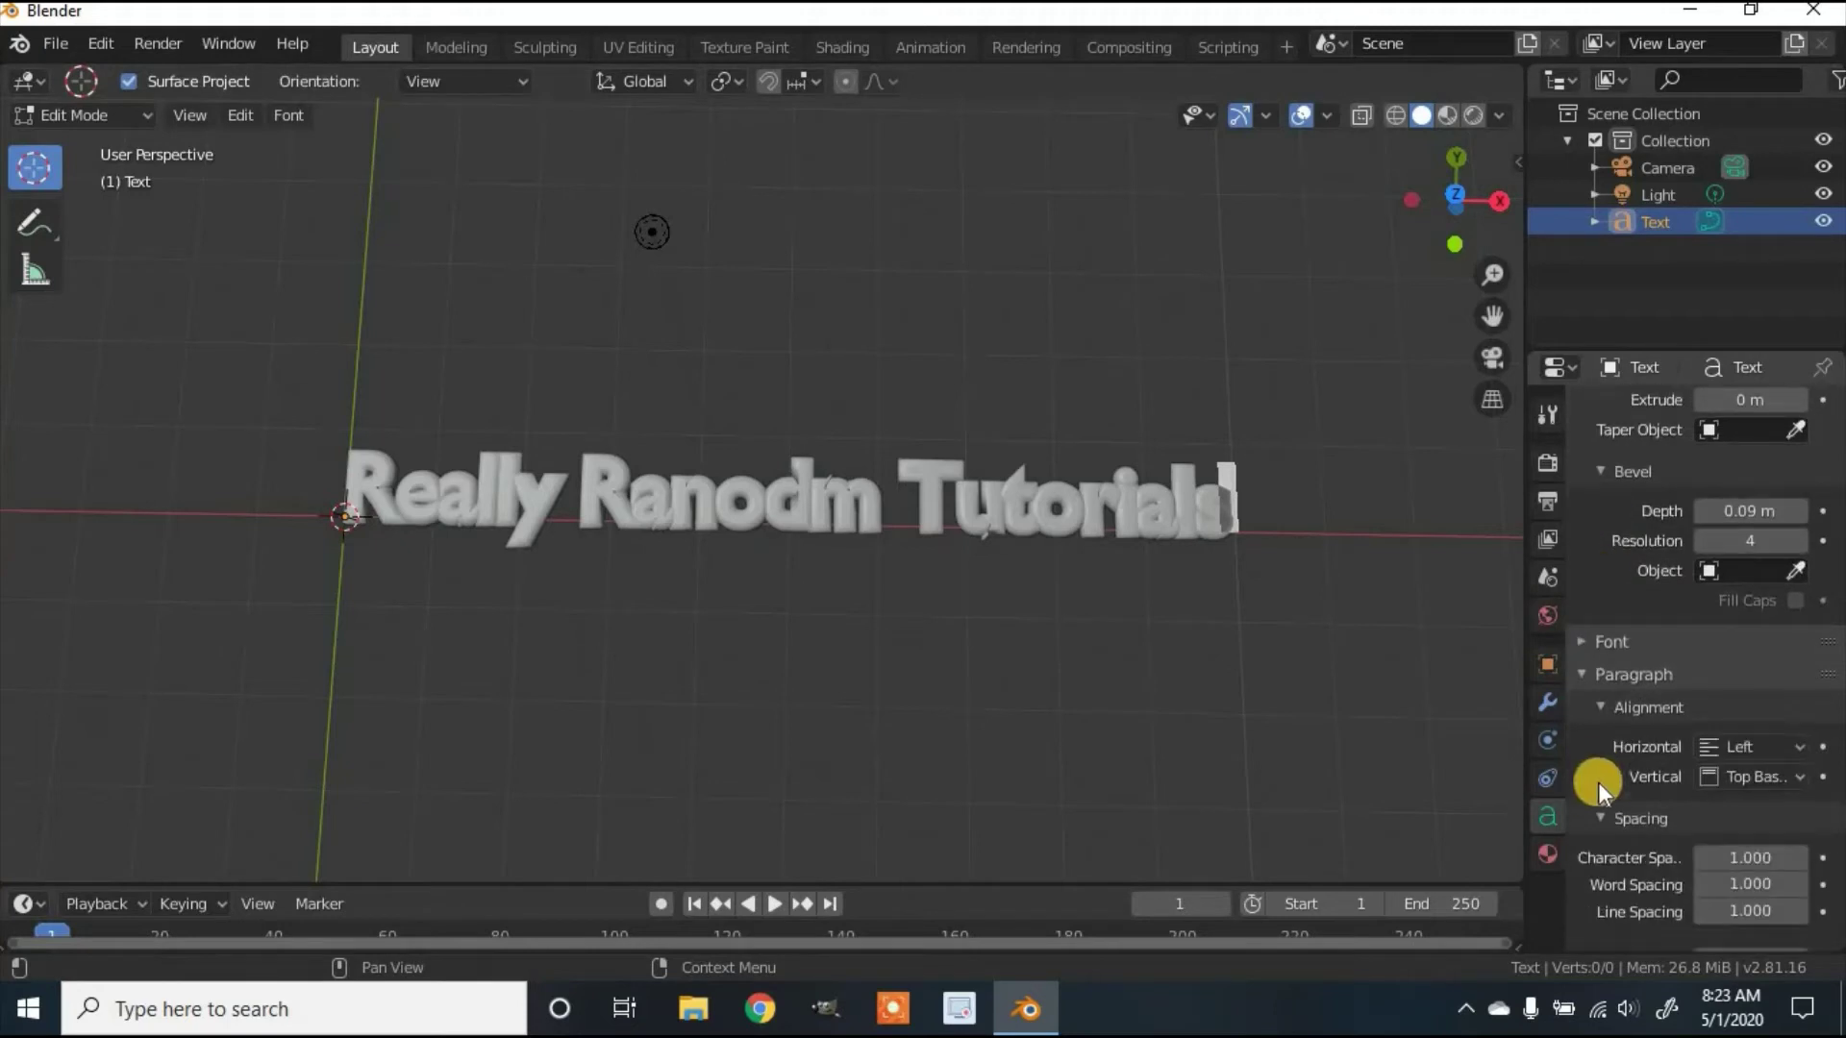
{"action": "scroll", "coordinate": [1625, 812], "scroll_direction": "down", "scroll_amount": 3}
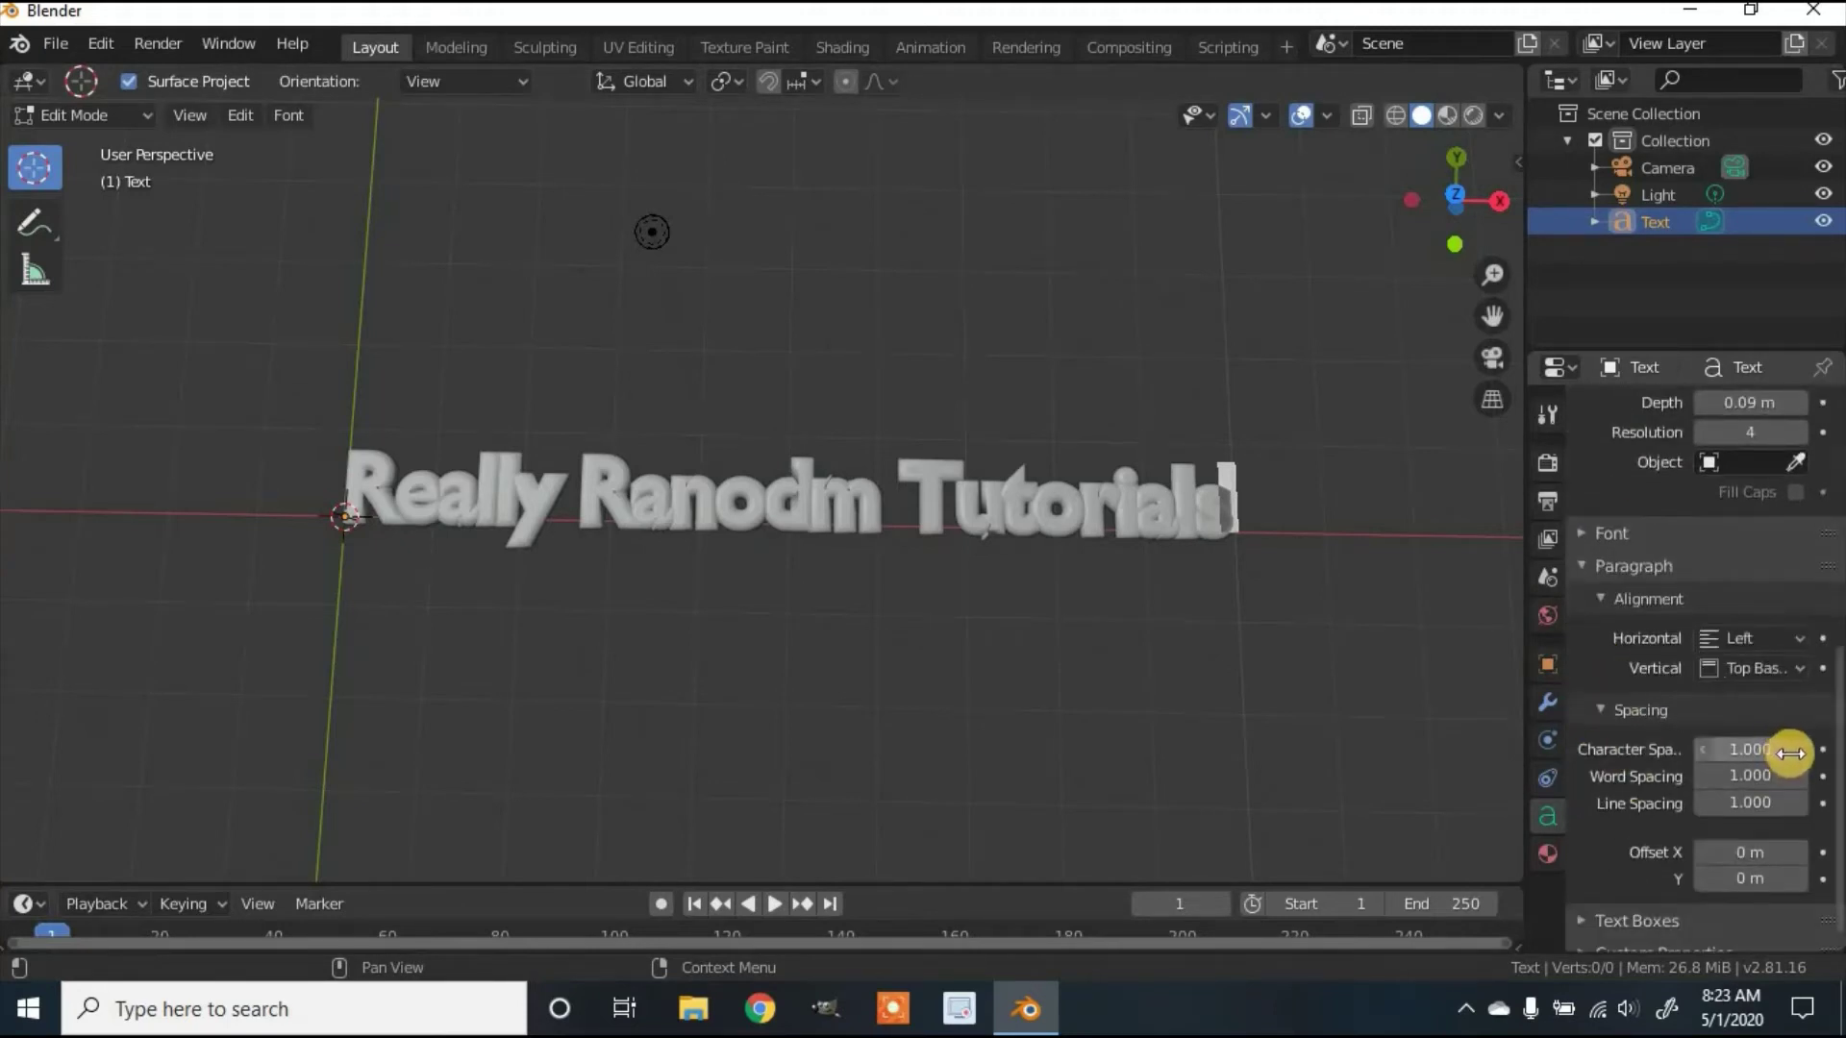
{"action": "left_click", "coordinate": [1794, 755]}
{"action": "left_click", "coordinate": [1798, 760]}
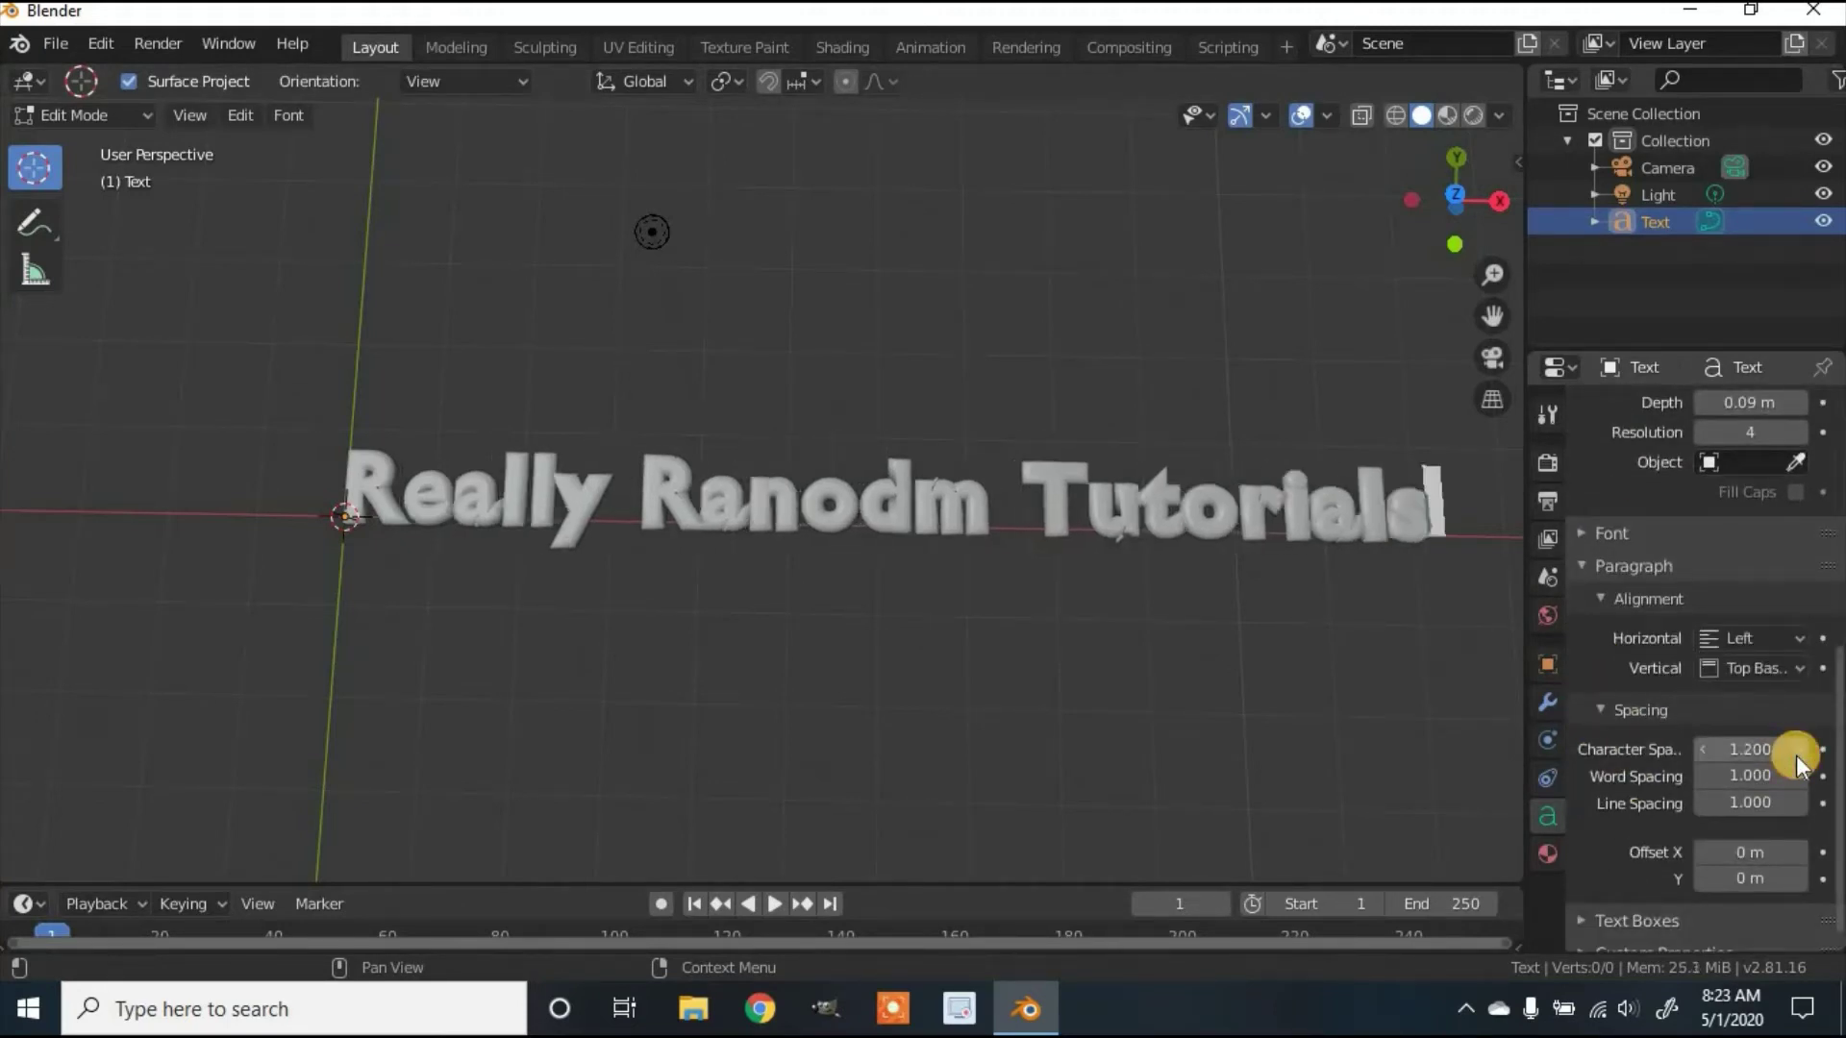
{"action": "left_click", "coordinate": [1796, 760]}
{"action": "left_click", "coordinate": [1798, 759]}
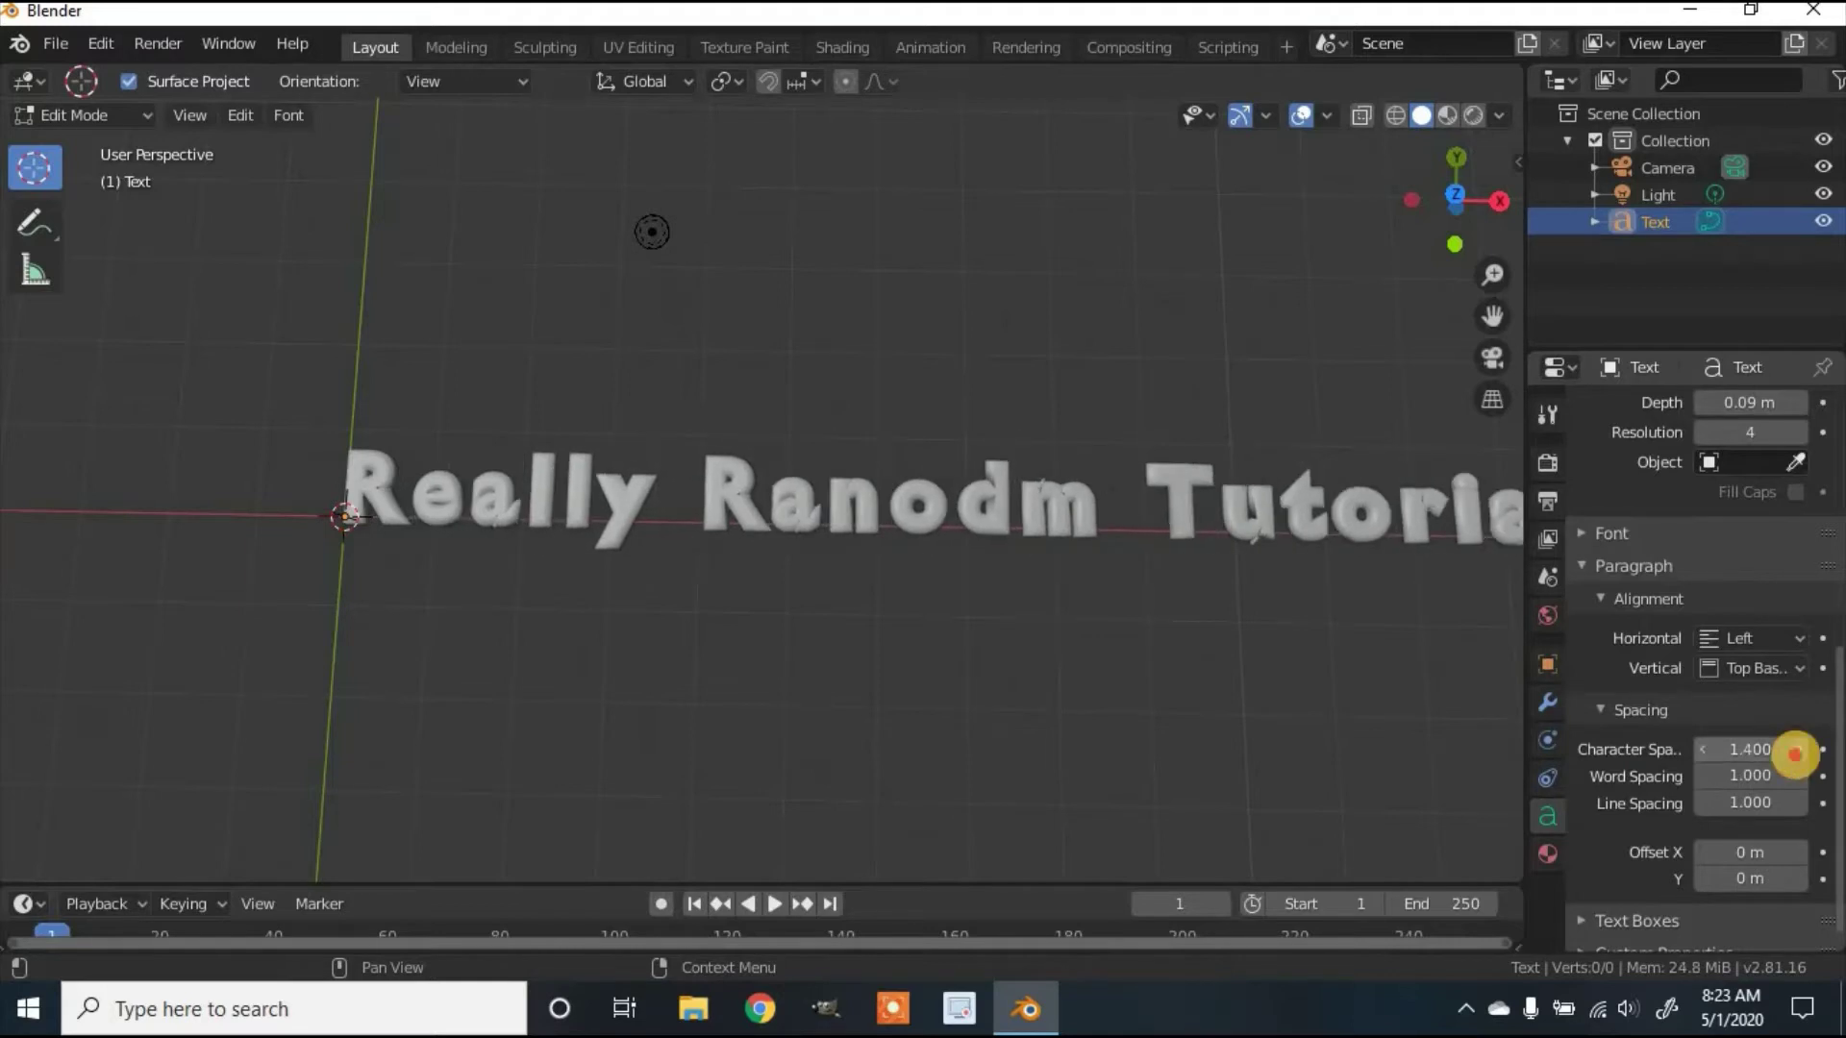
{"action": "left_click", "coordinate": [1798, 759]}
{"action": "left_click", "coordinate": [1699, 752]}
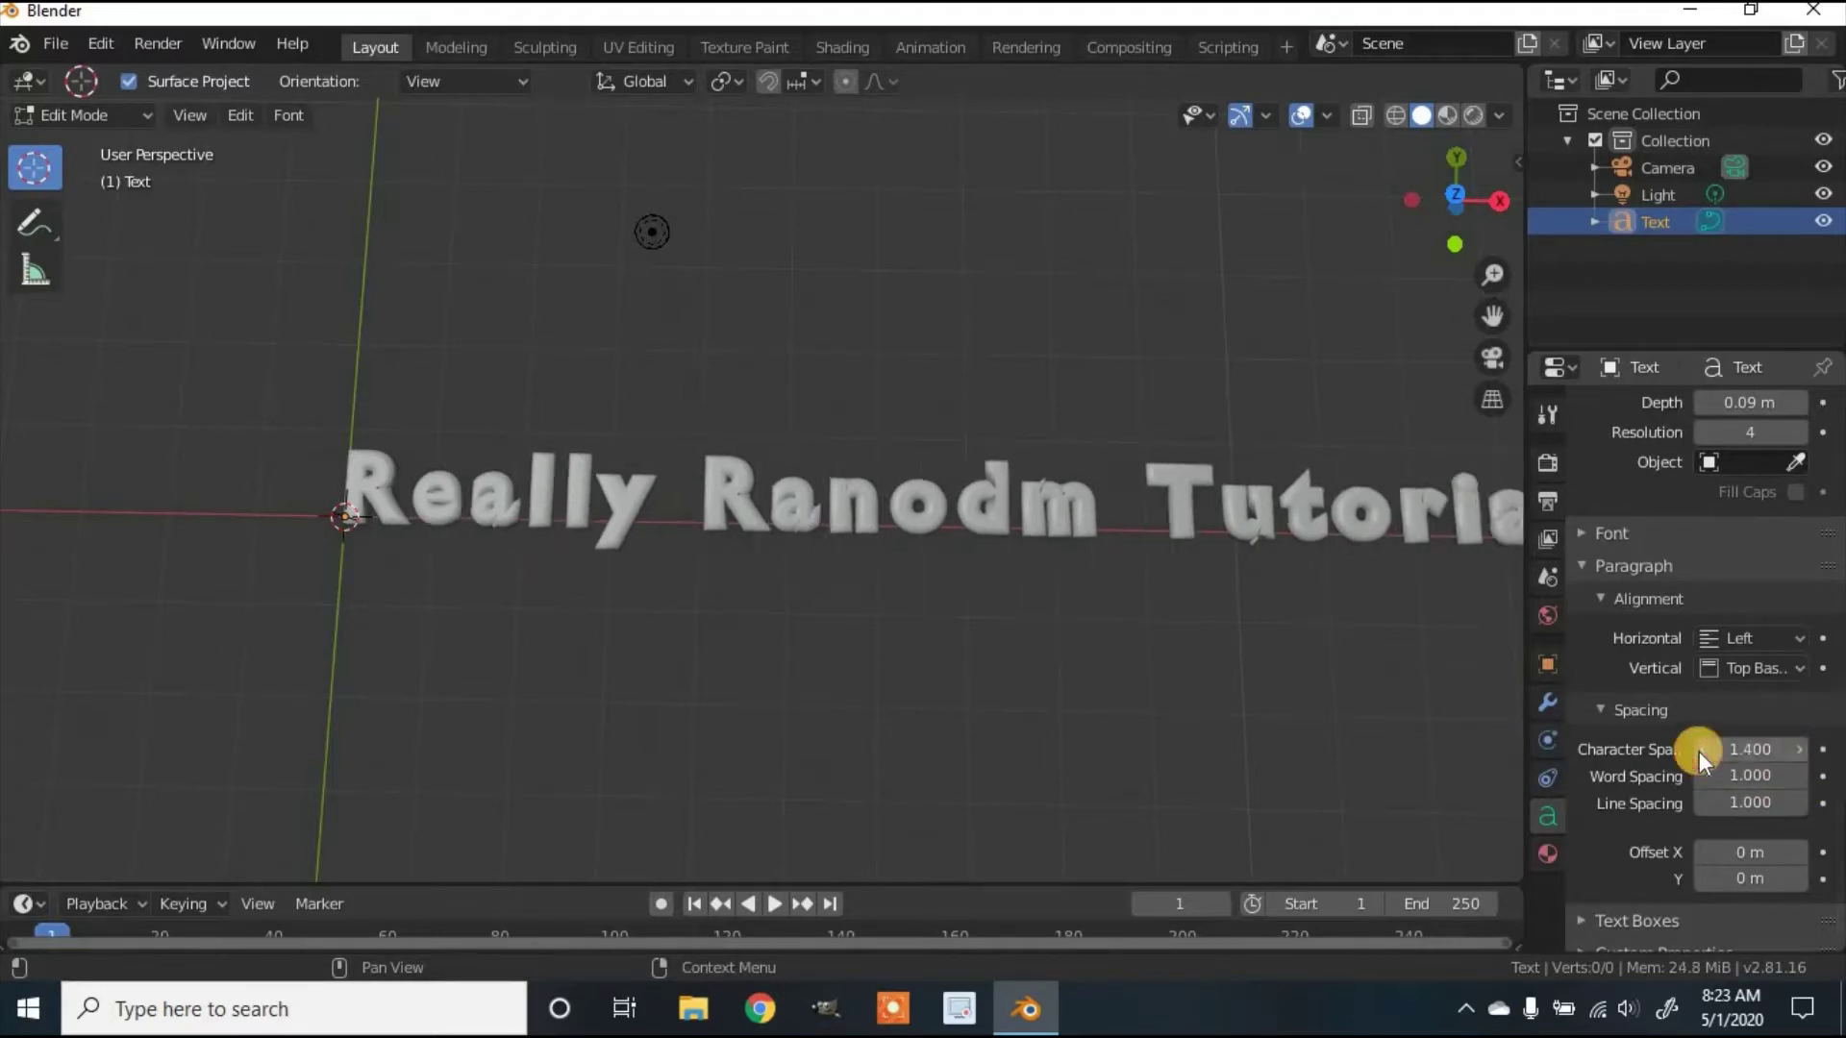
{"action": "left_click", "coordinate": [1699, 751]}
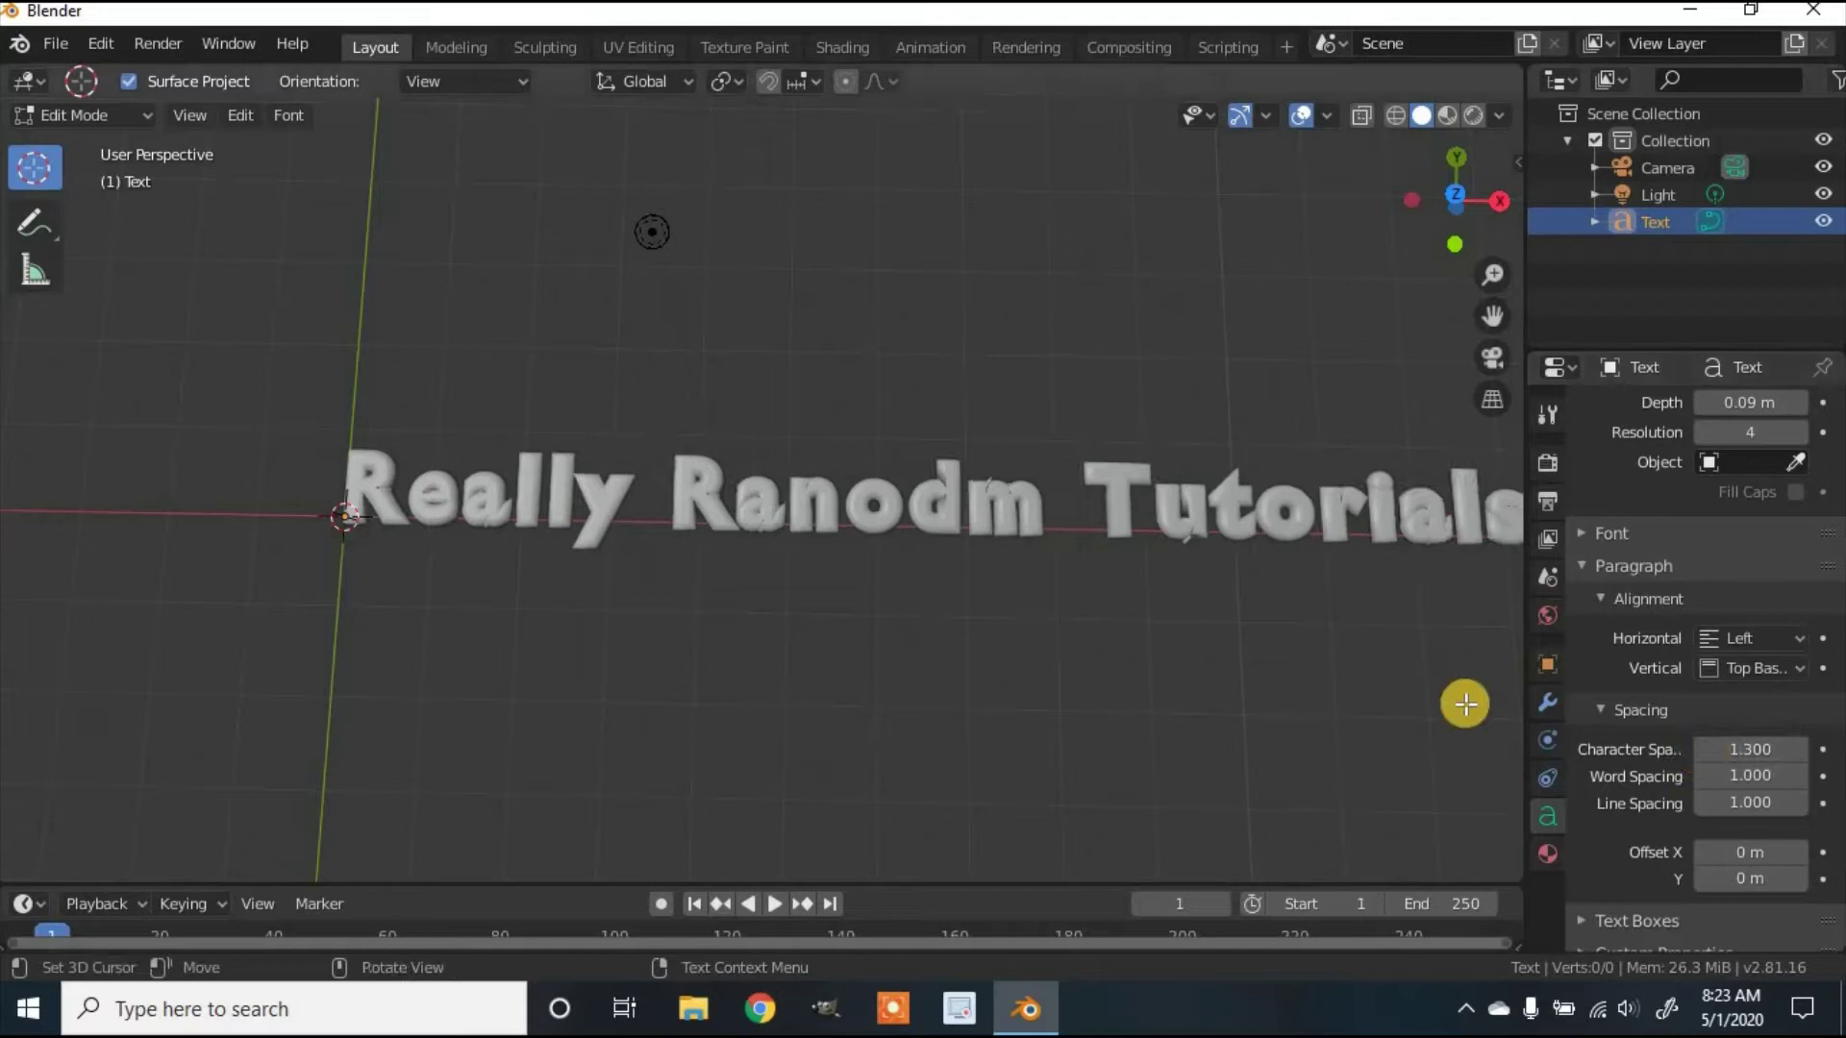
{"action": "middle_click_drag", "start_coordinate": [1260, 708], "coordinate": [1162, 741]}
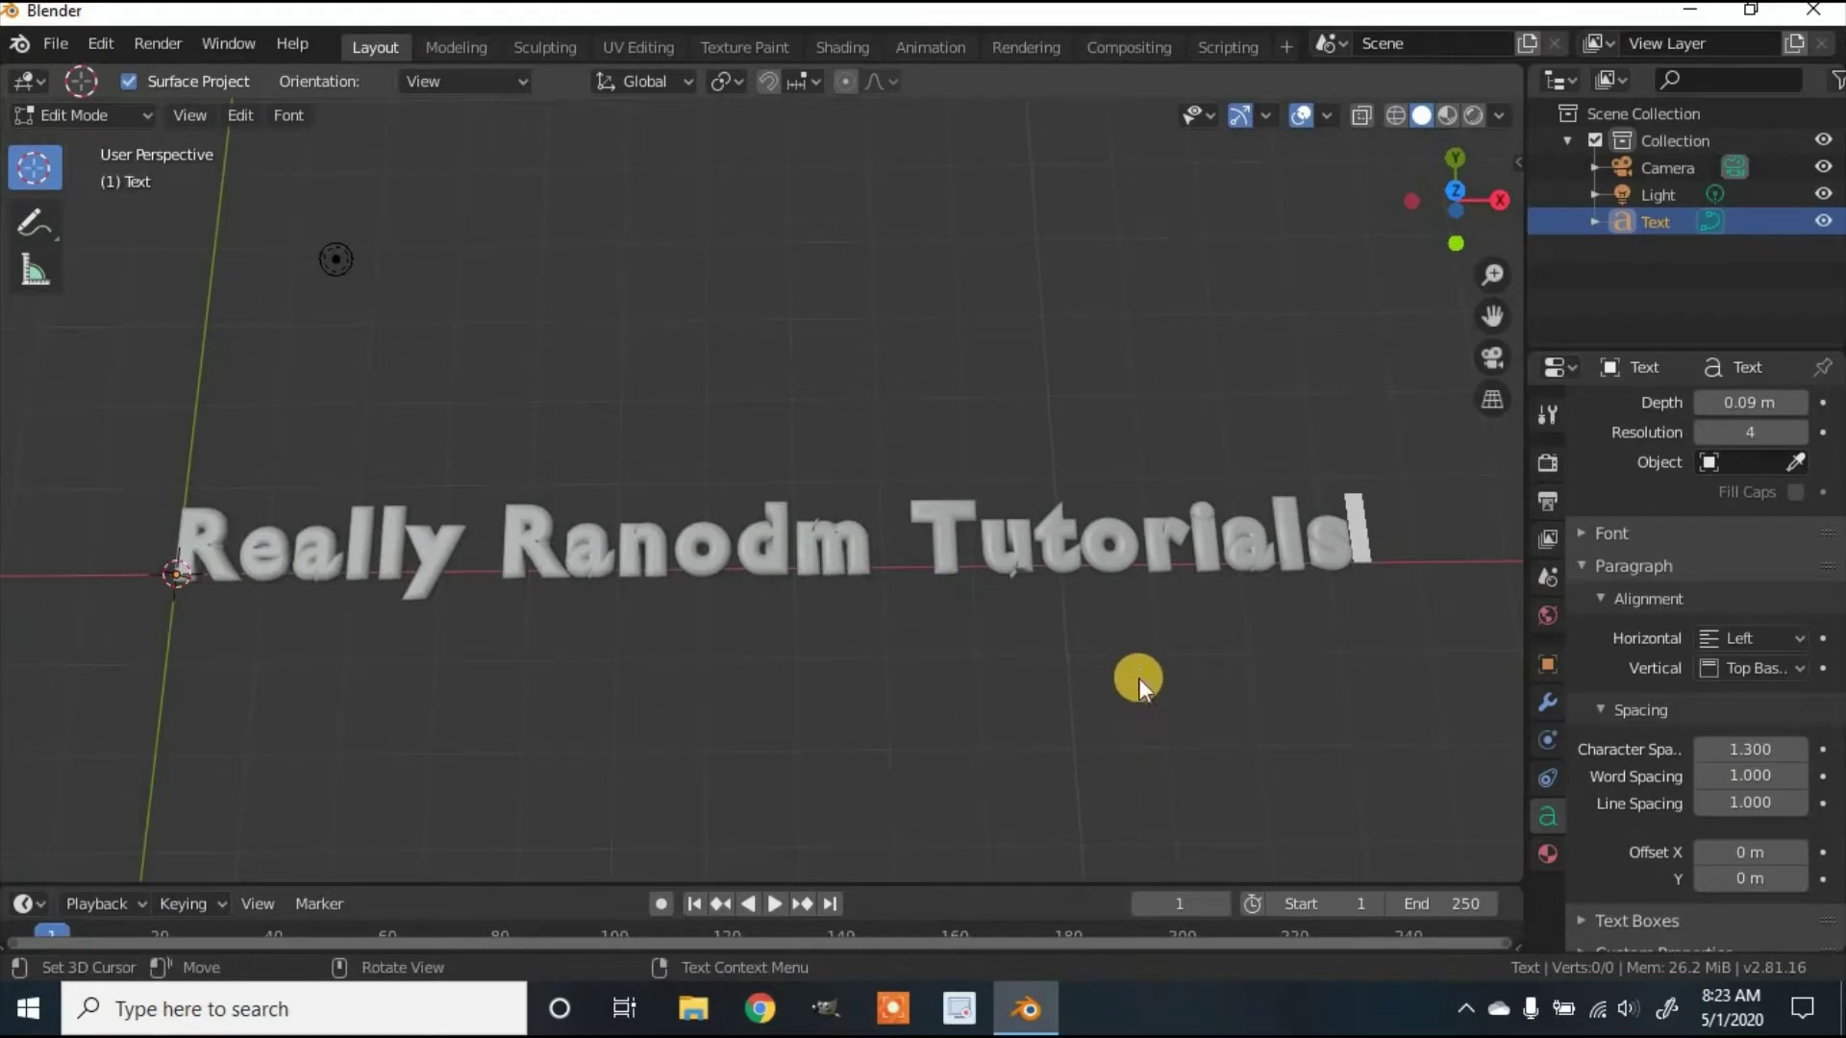
- Return to Object Mode, select the text and convert it to a mesh
{"action": "key", "text": "Tab"}
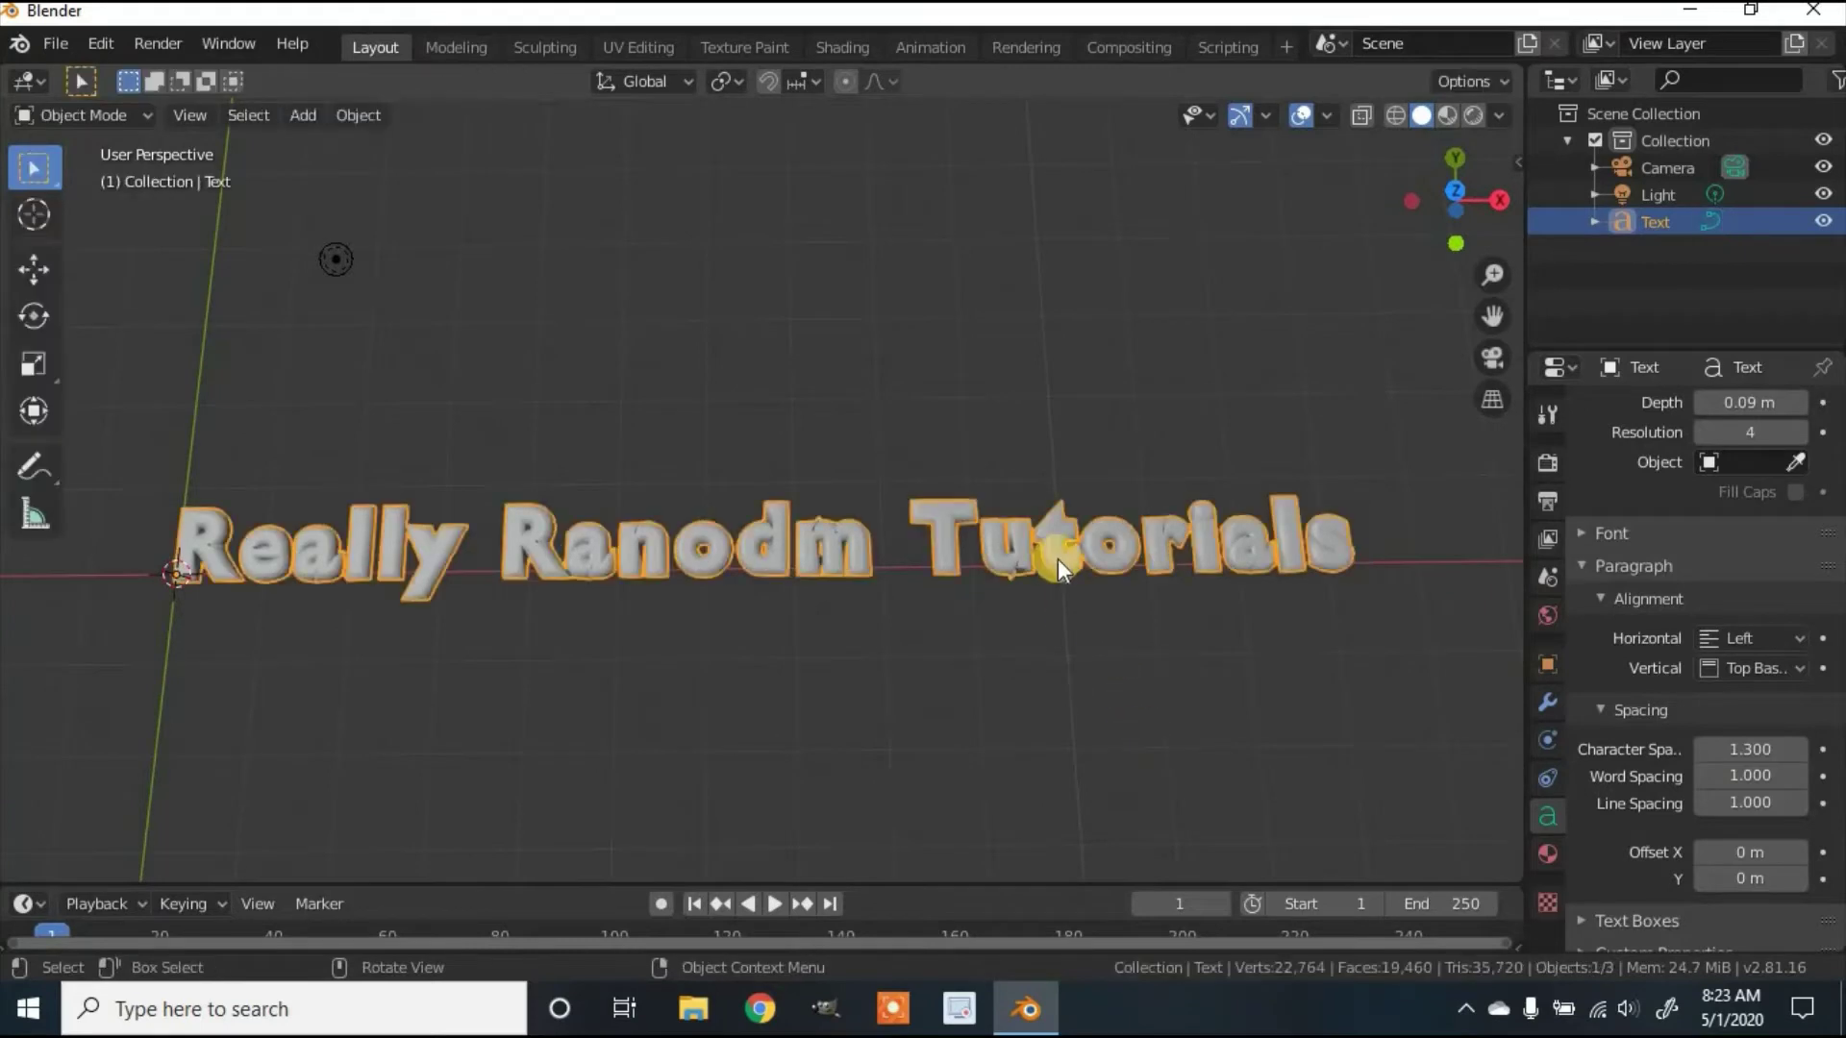
{"action": "key", "text": "alt+a"}
{"action": "left_click", "coordinate": [88, 108]}
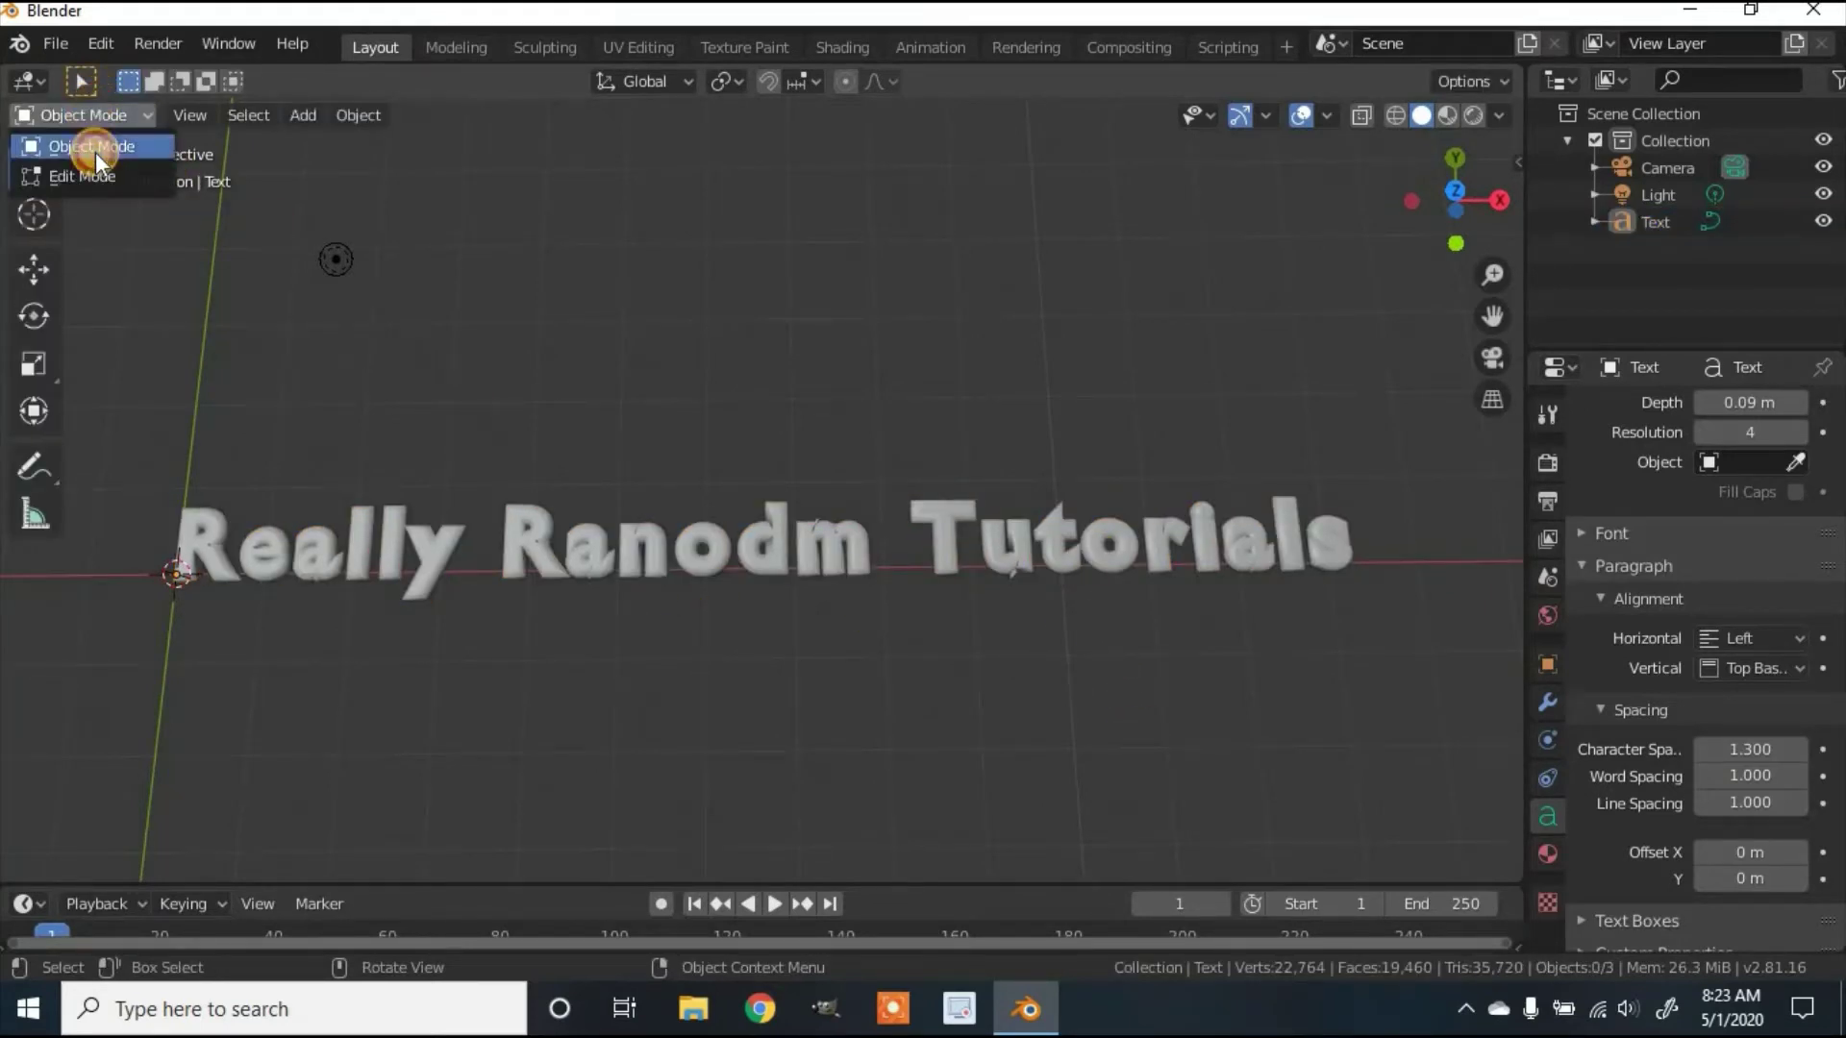
{"action": "left_click", "coordinate": [95, 152]}
{"action": "left_click", "coordinate": [510, 556]}
{"action": "middle_click_drag", "start_coordinate": [469, 544], "coordinate": [510, 391]}
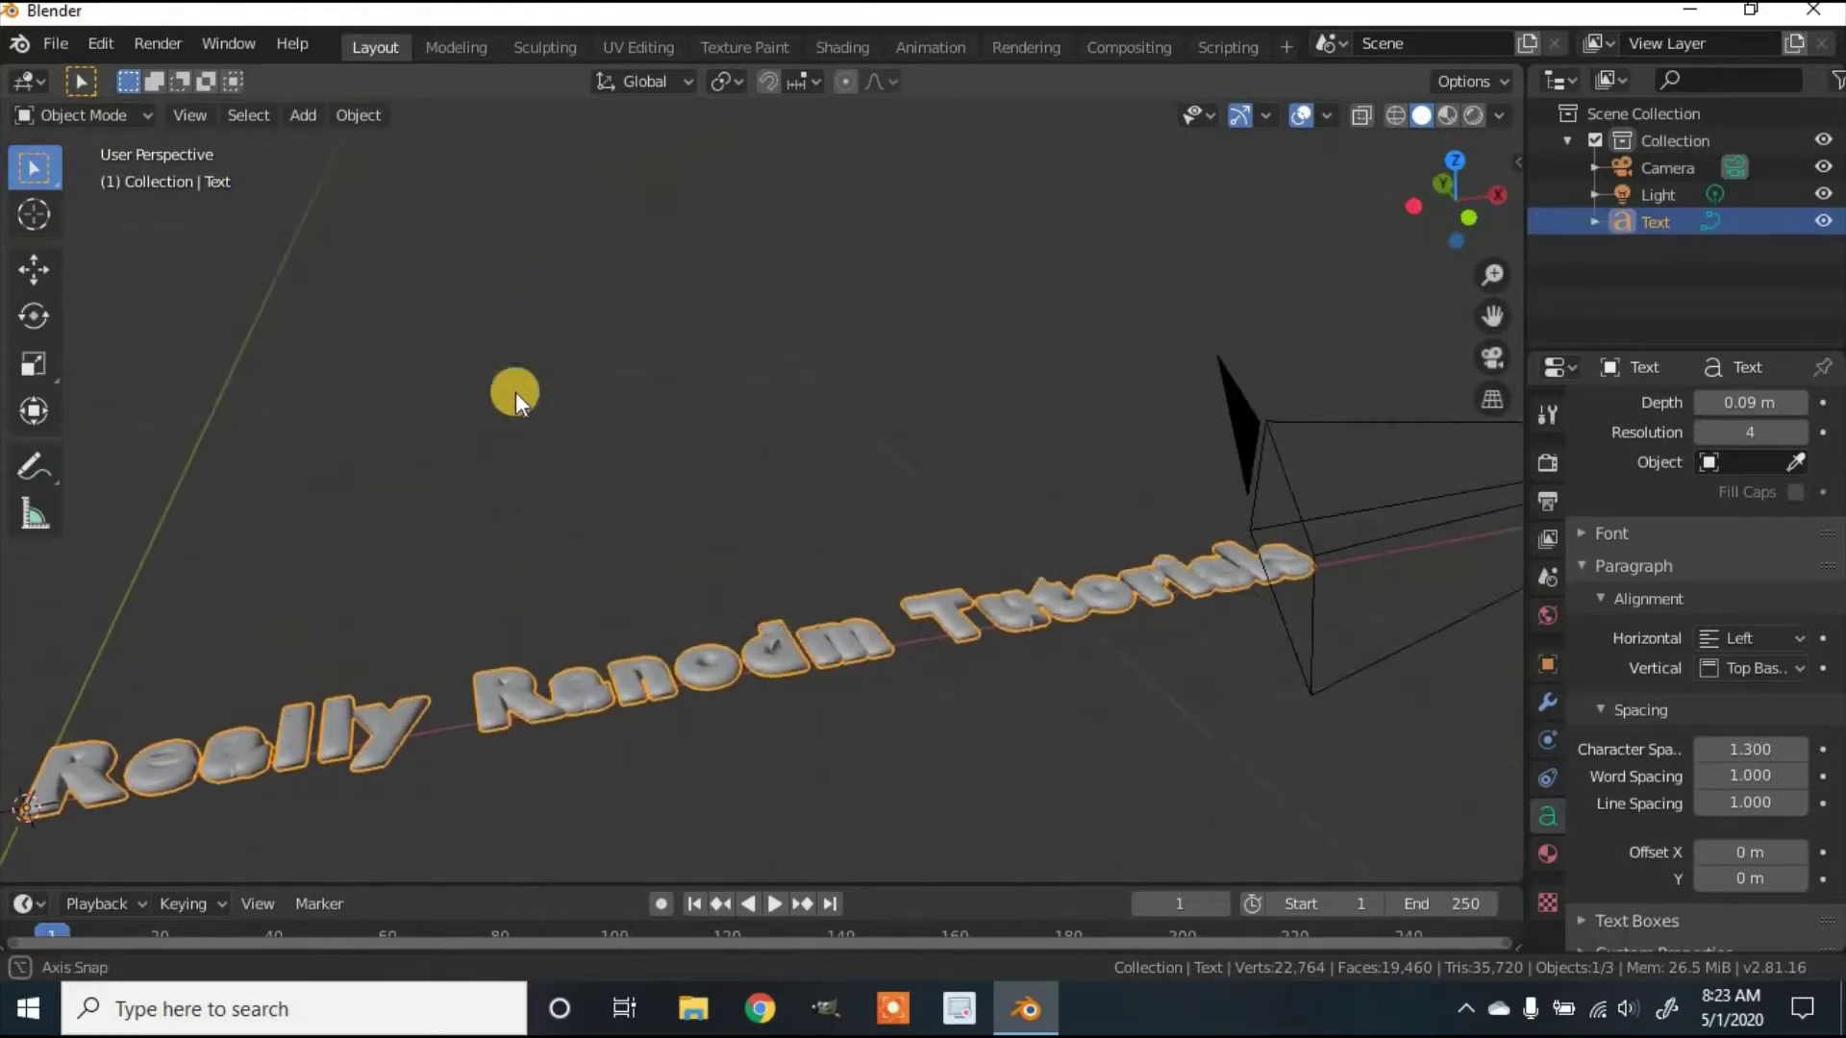
{"action": "left_click", "coordinate": [351, 113]}
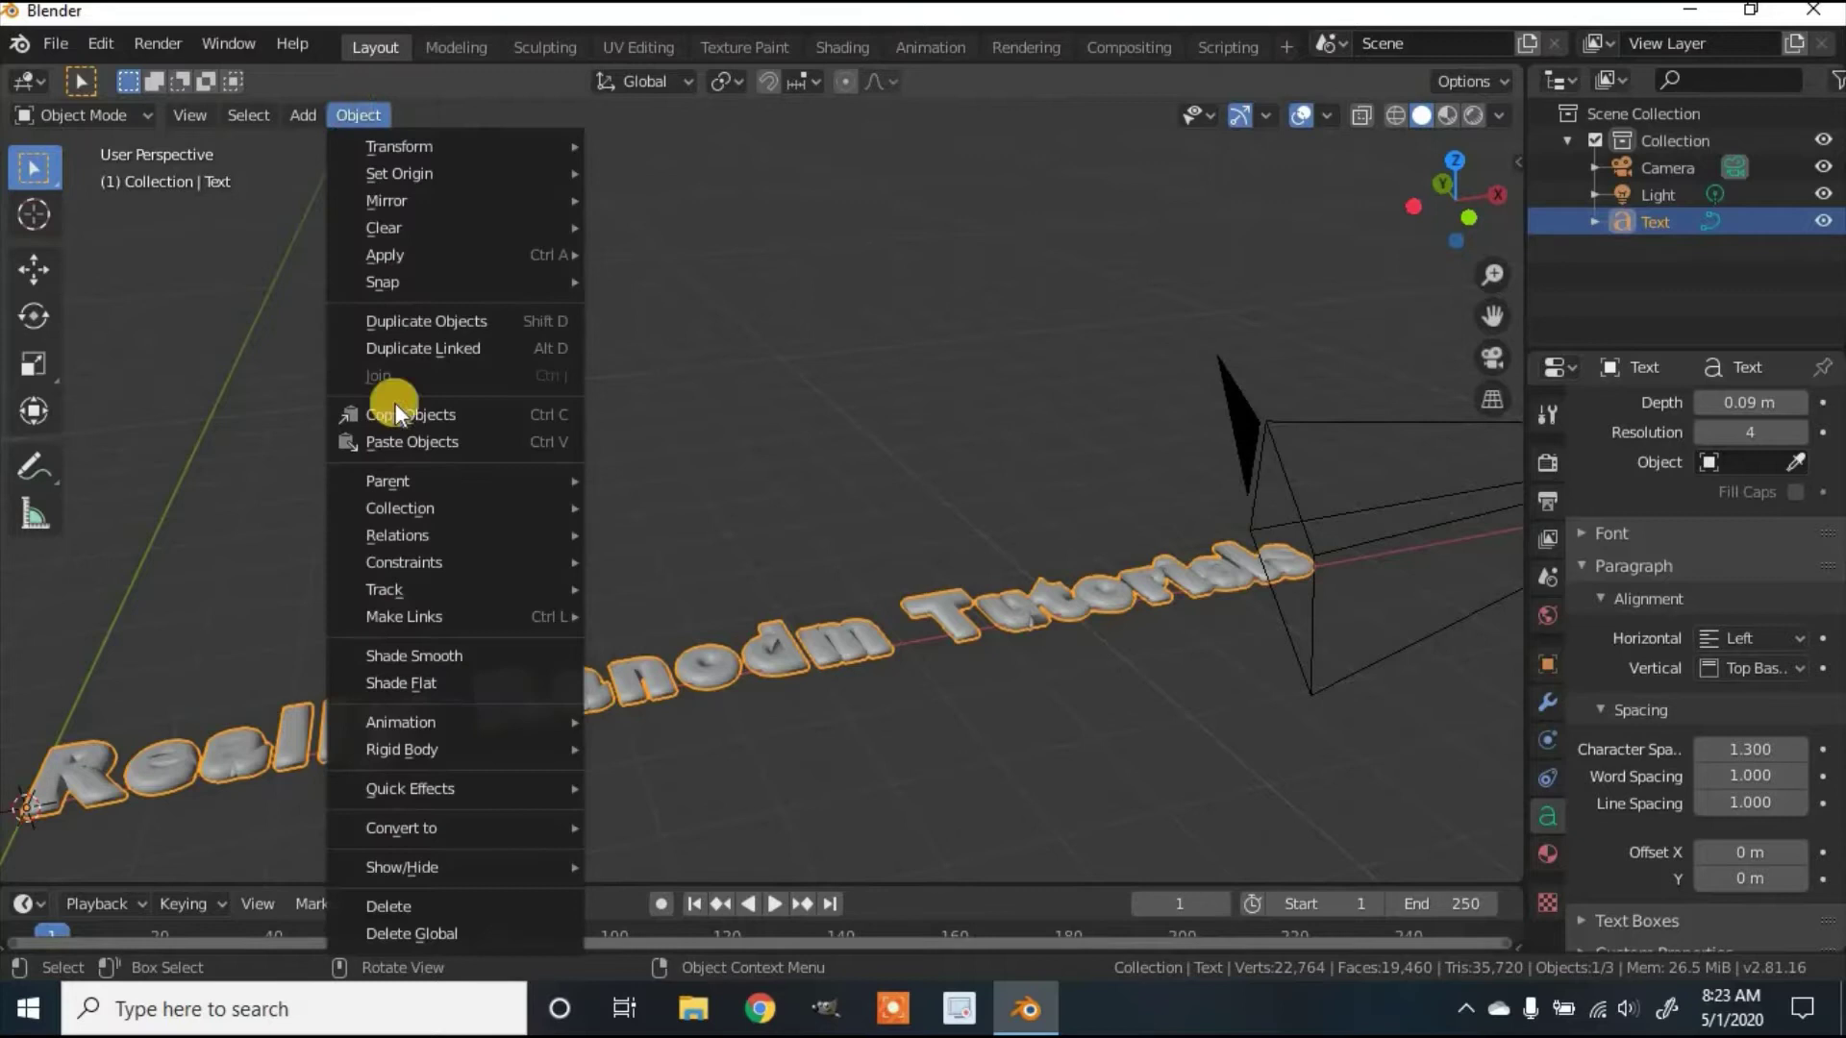
{"action": "mouse_move", "coordinate": [439, 826]}
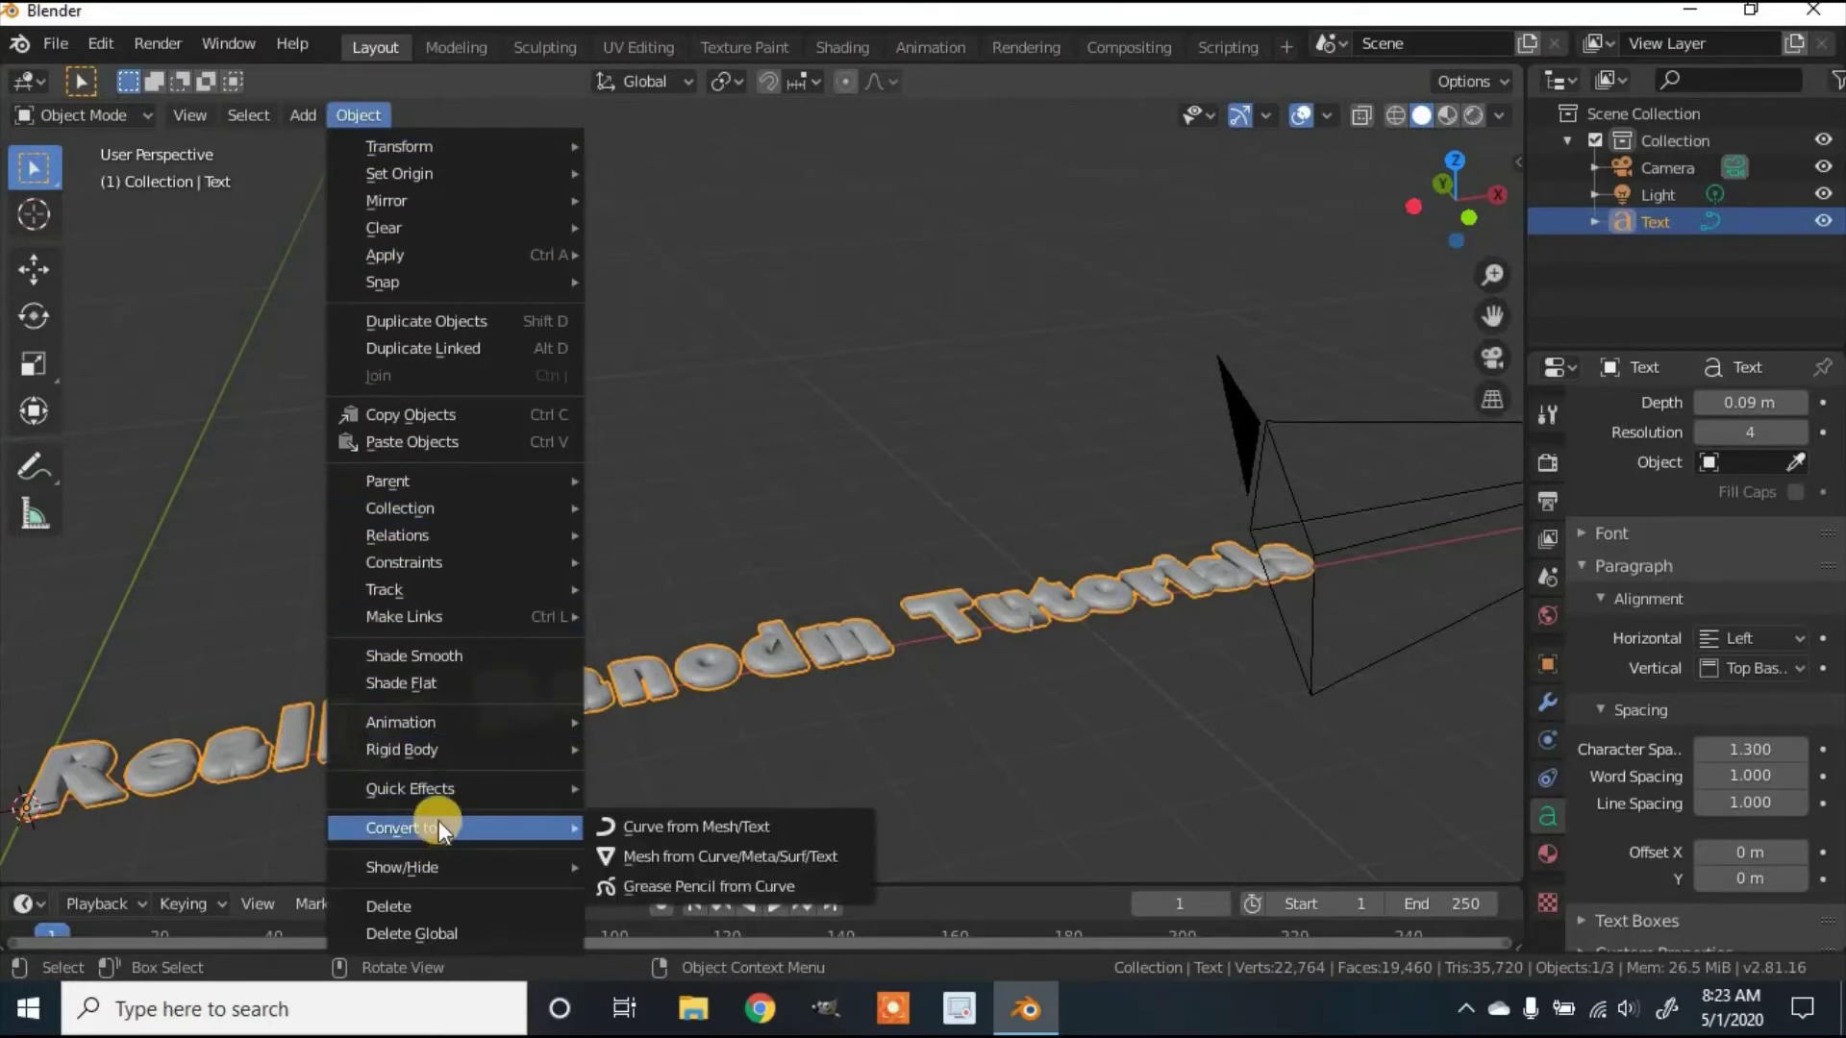
{"action": "left_click", "coordinate": [665, 857]}
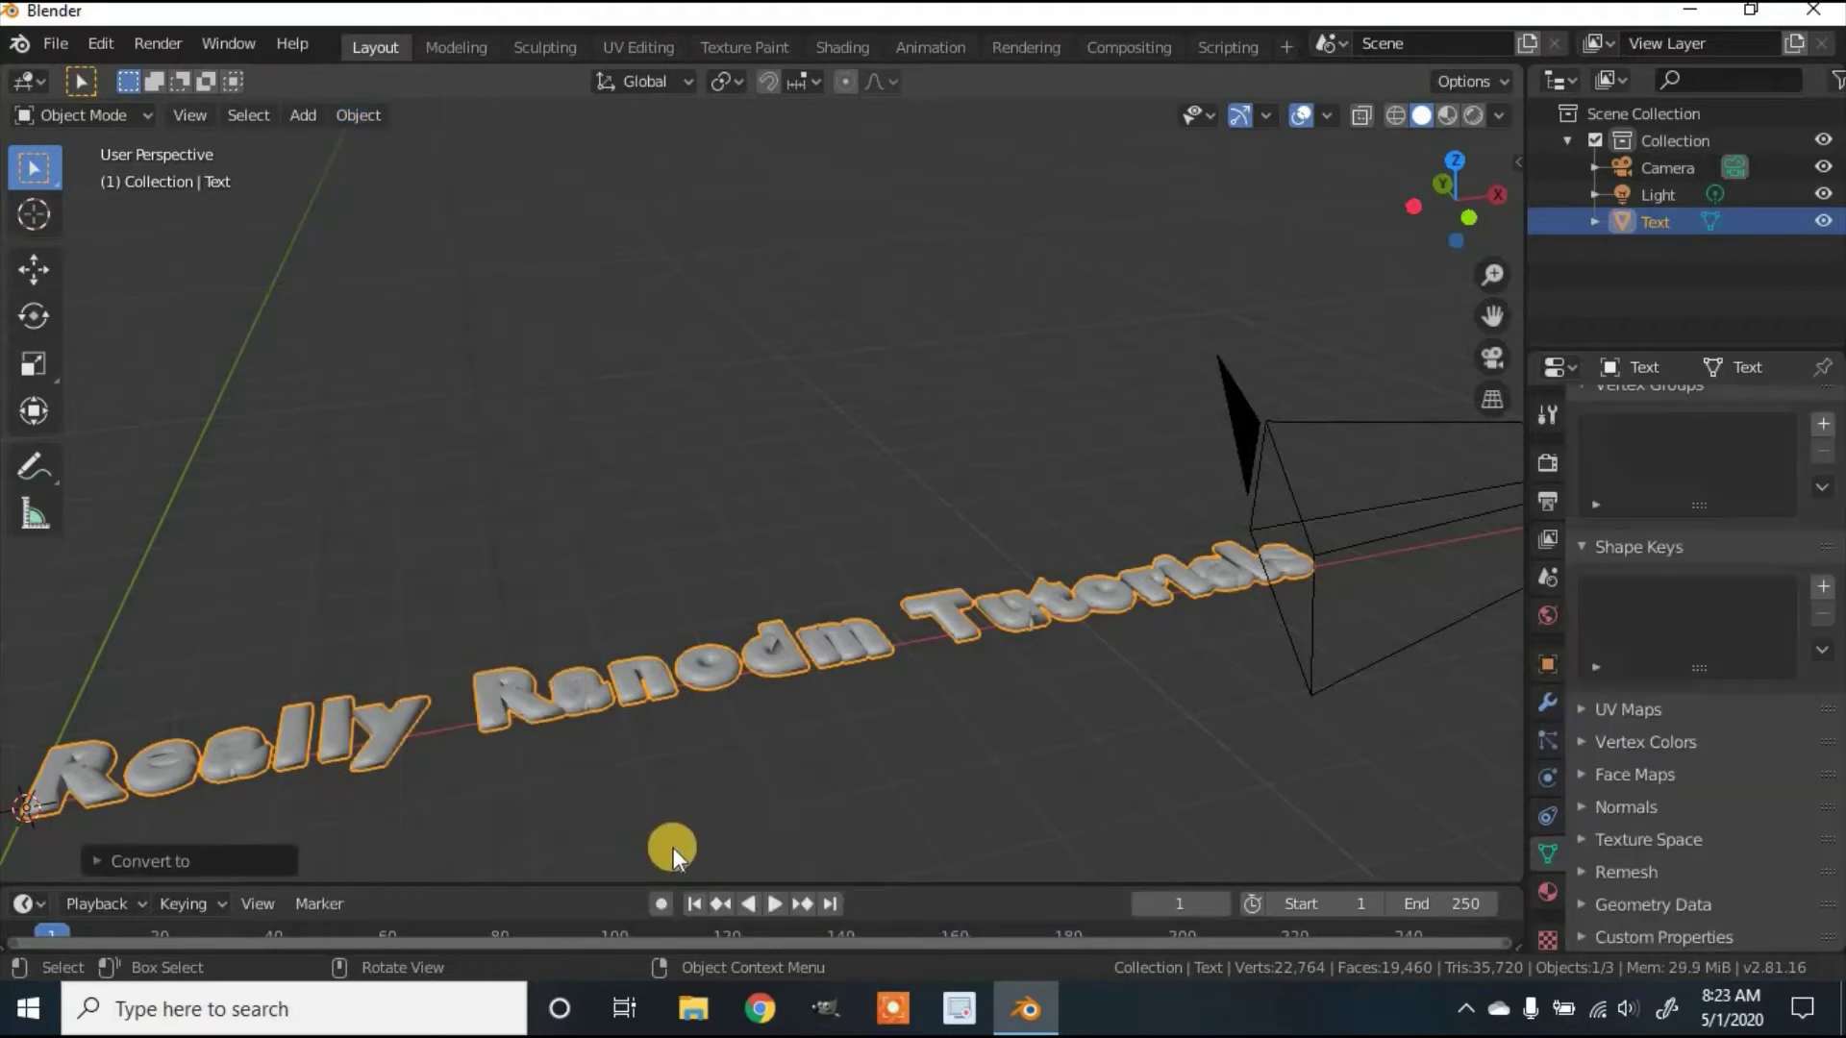
{"action": "middle_click_drag", "start_coordinate": [775, 760], "coordinate": [952, 556]}
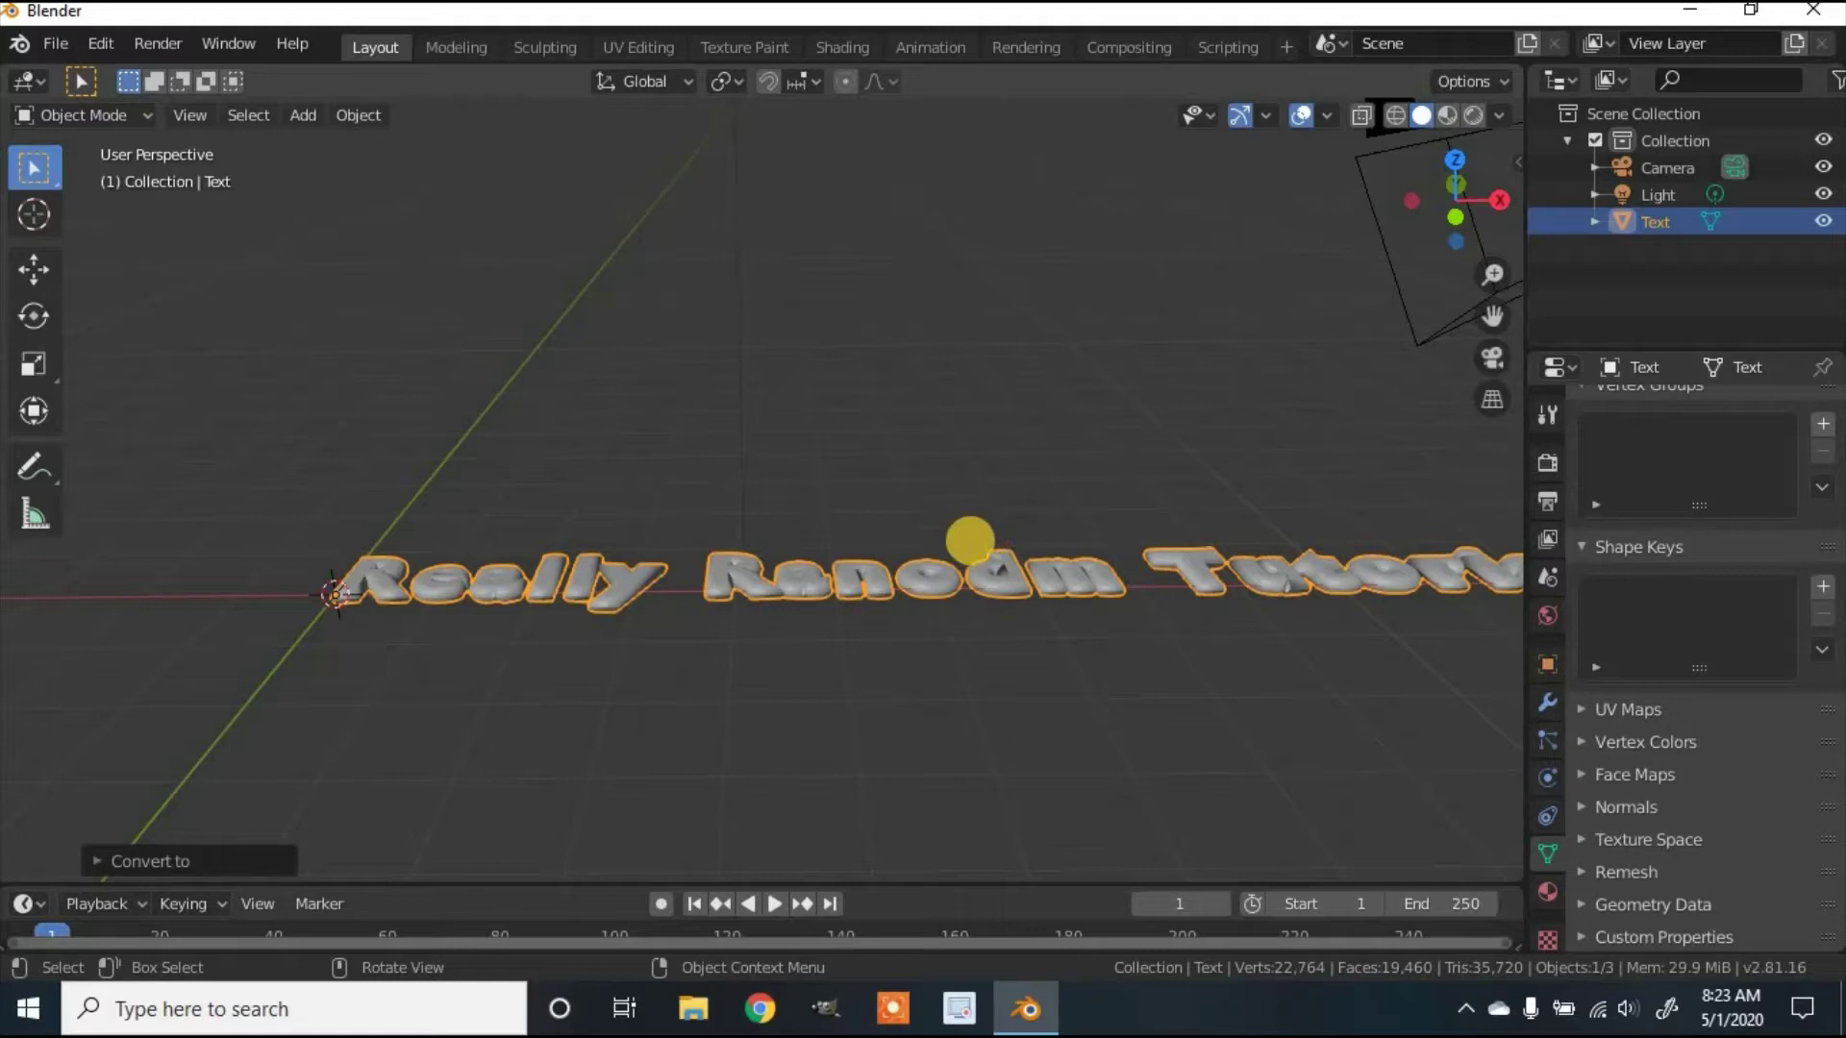
- Scale the text mesh up along Z twice, then enter Edit Mode
{"action": "key", "text": "s"}
{"action": "key", "text": "z"}
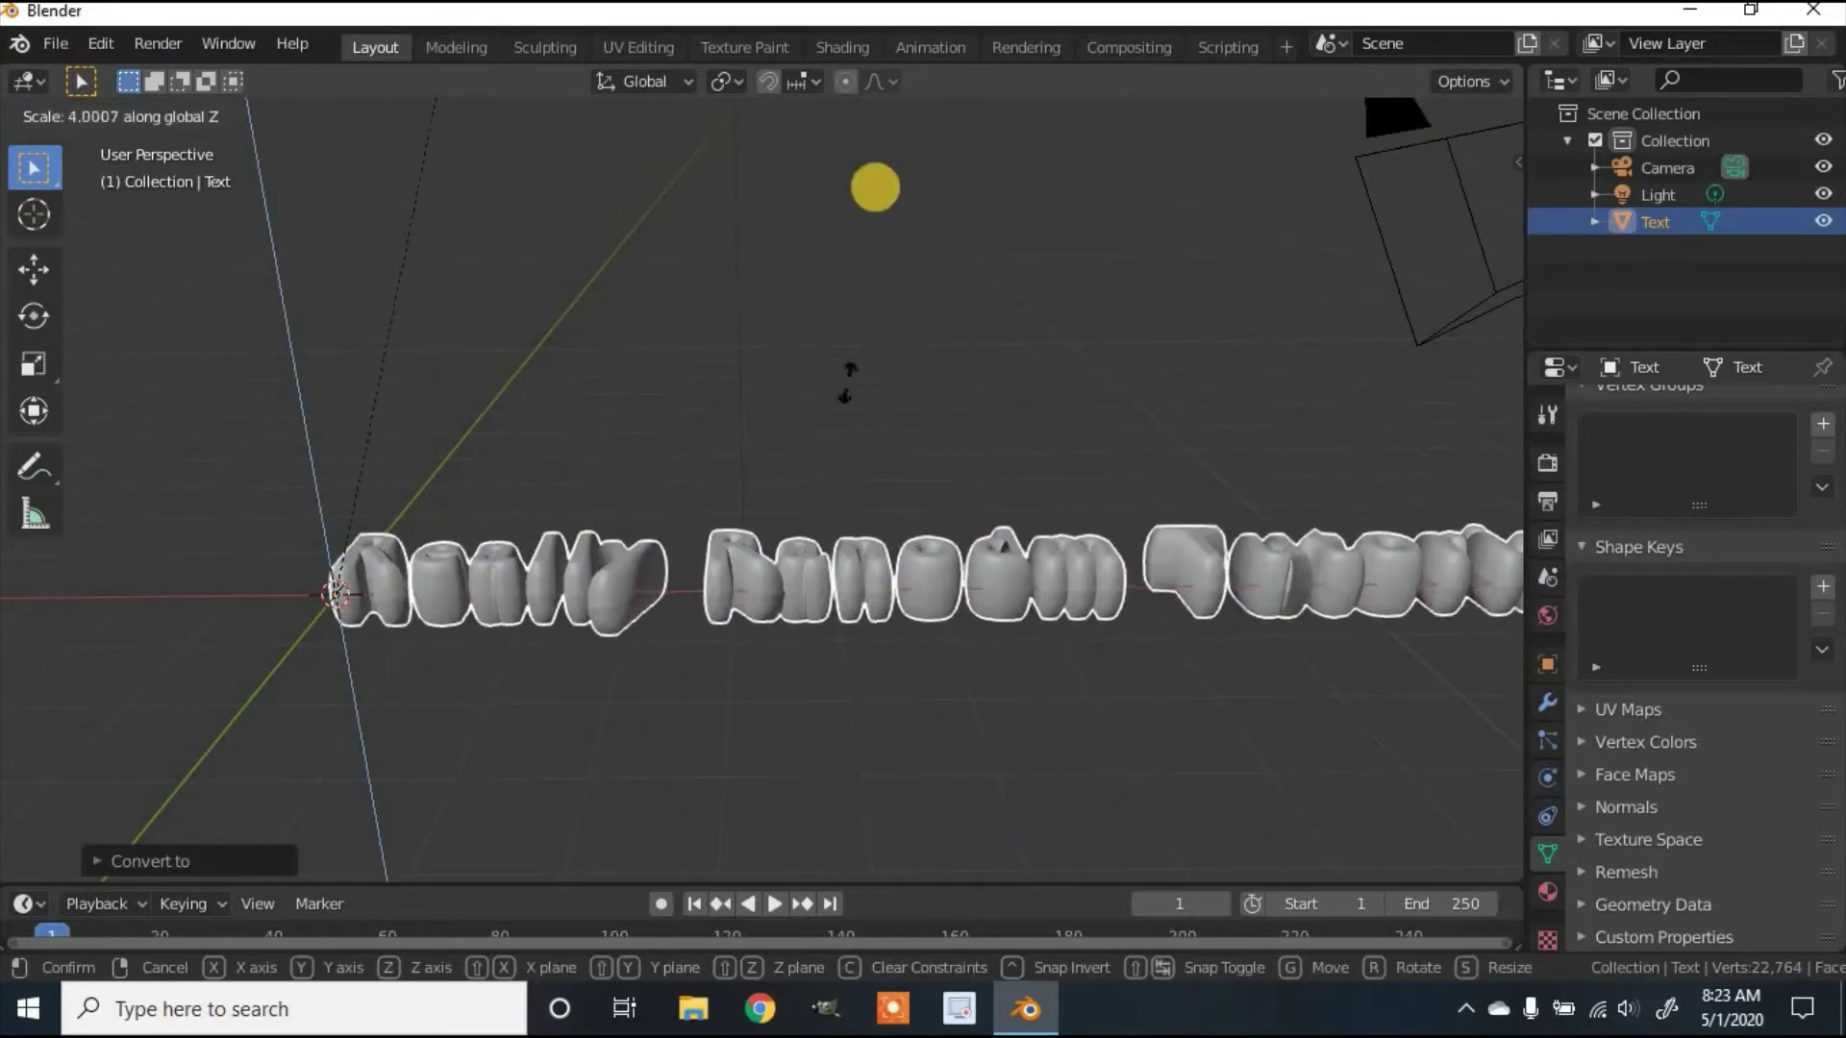
{"action": "left_click", "coordinate": [1103, 873]}
{"action": "middle_click_drag", "start_coordinate": [1104, 872], "coordinate": [882, 486]}
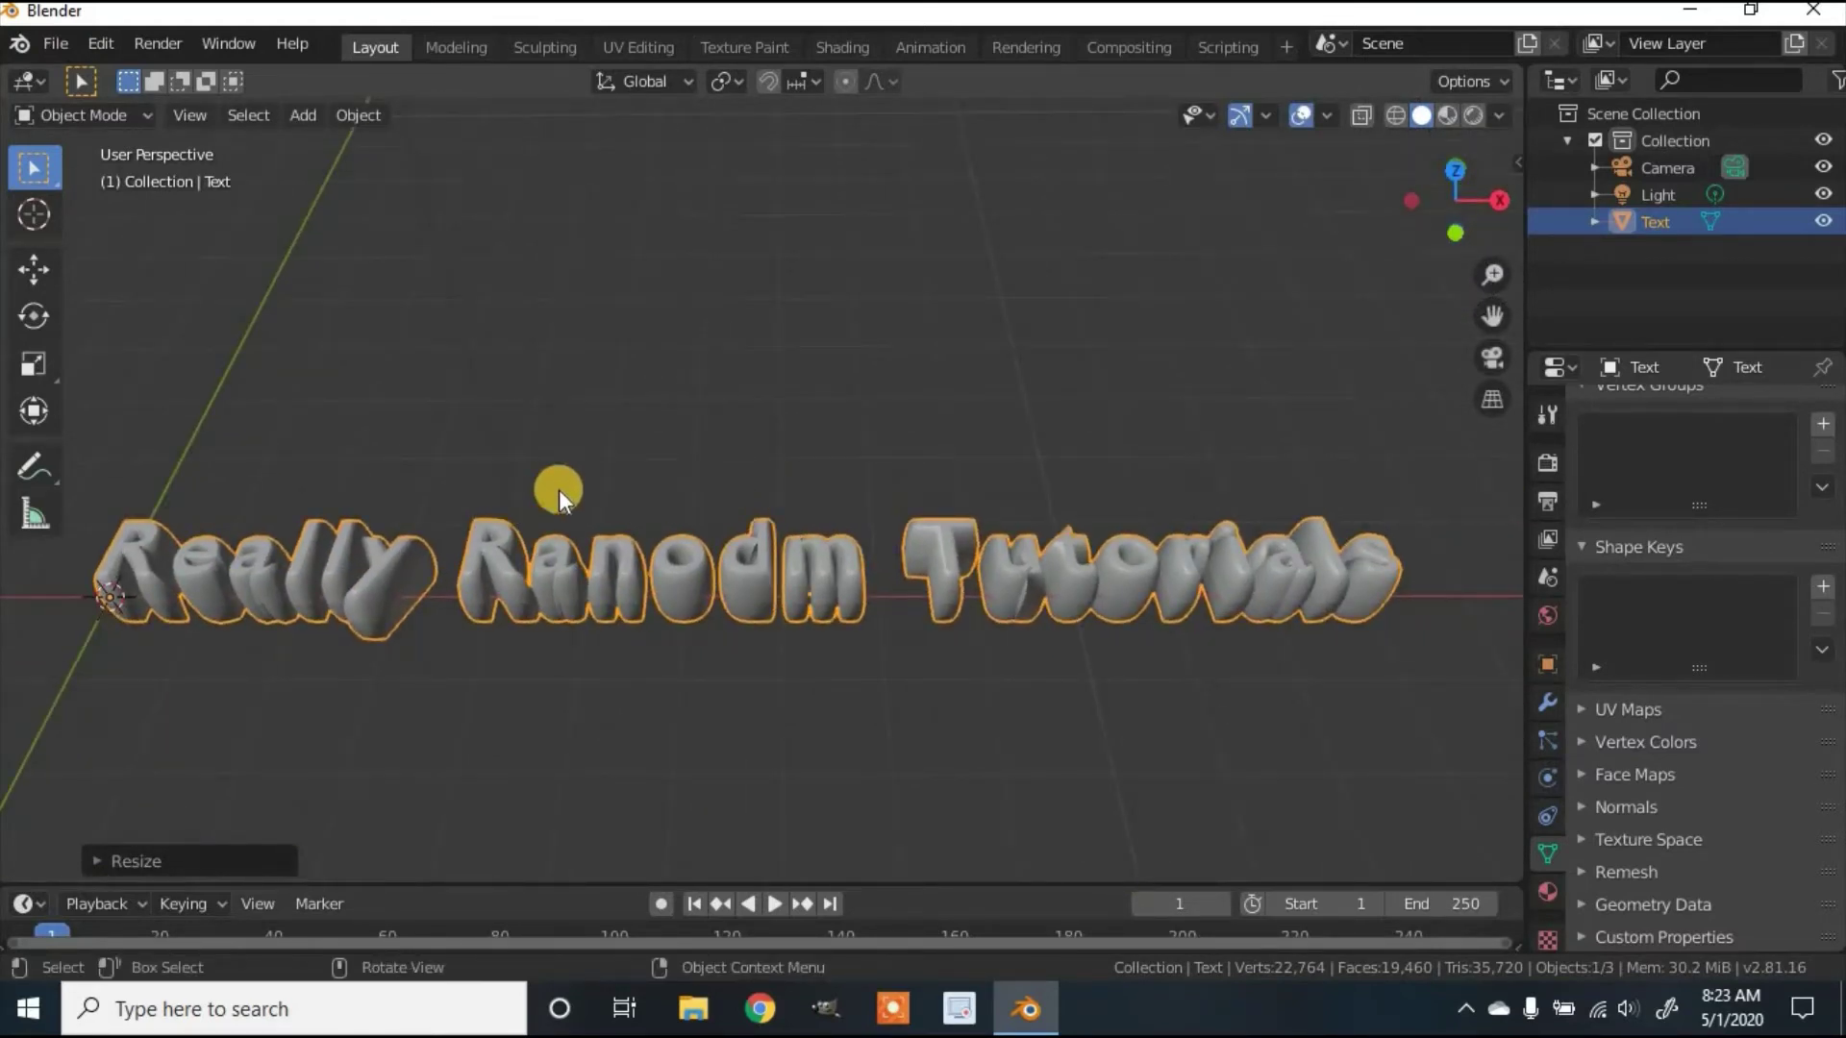
{"action": "middle_click_drag", "start_coordinate": [557, 488], "coordinate": [763, 484], "text": "shift"}
{"action": "key", "text": "s"}
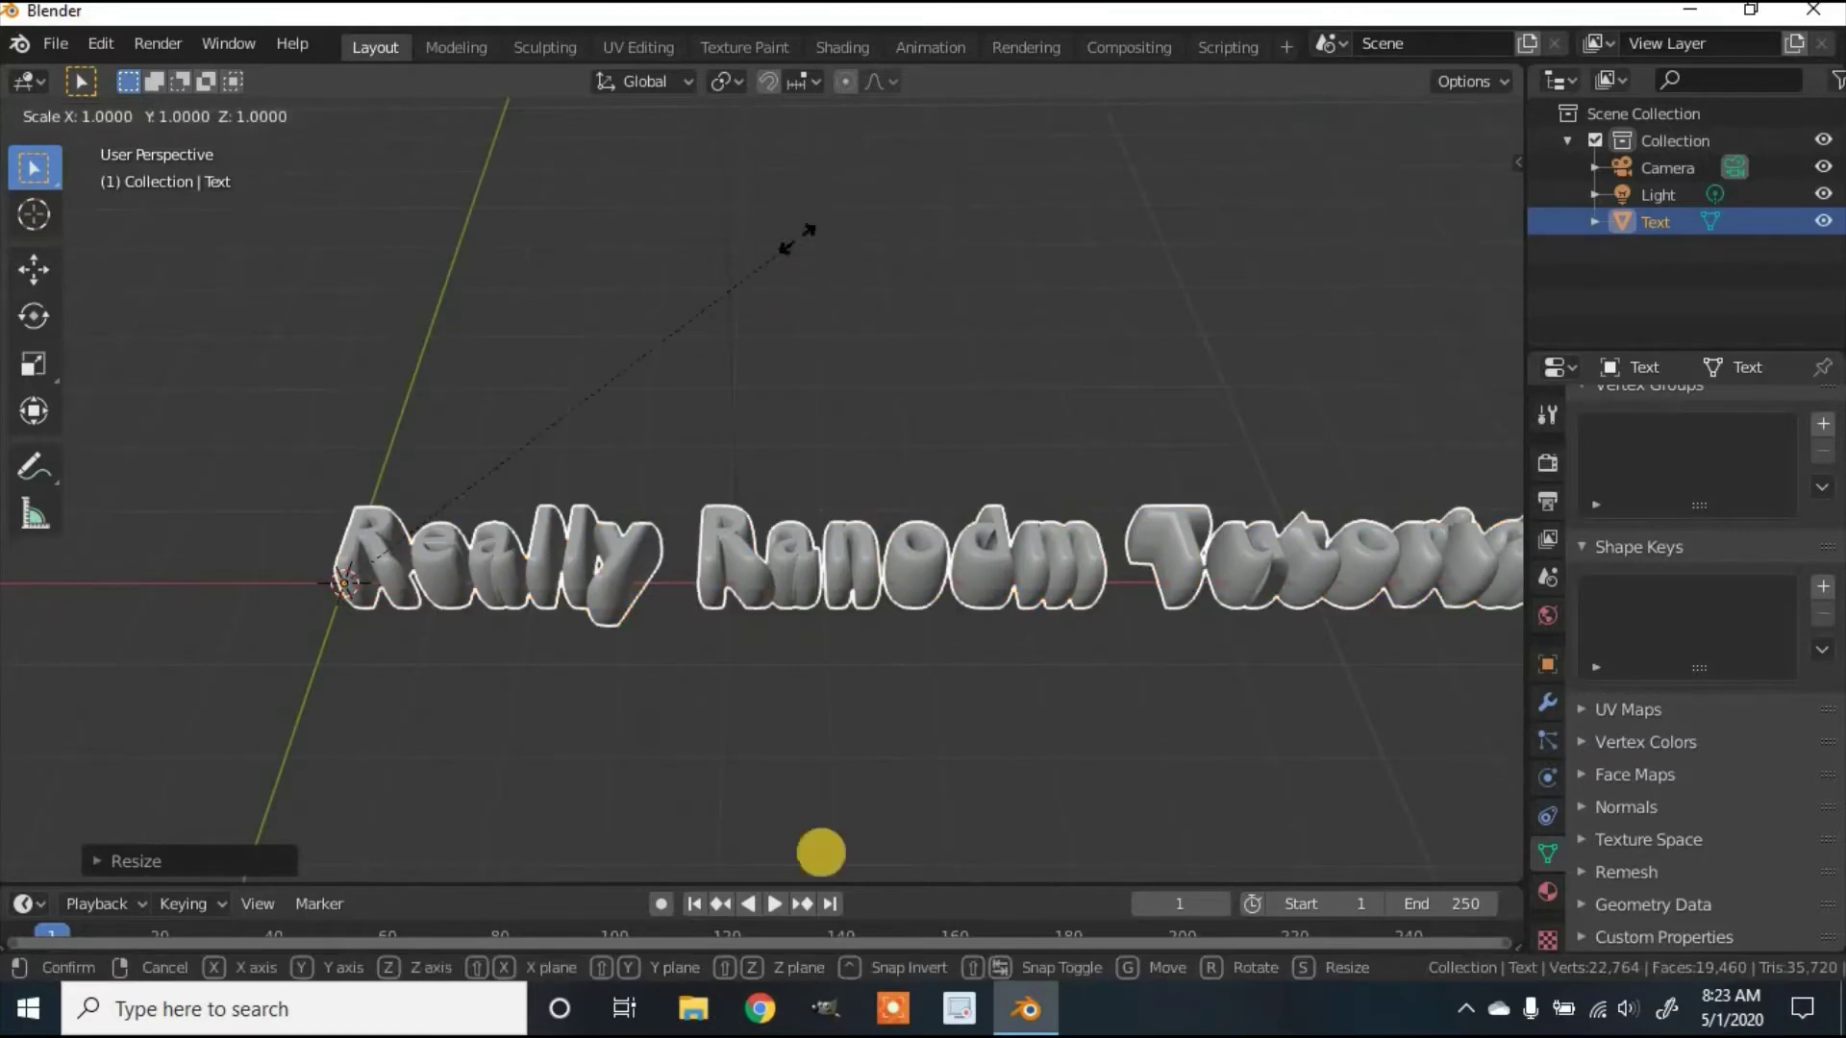
{"action": "key", "text": "z"}
{"action": "left_click", "coordinate": [973, 396]}
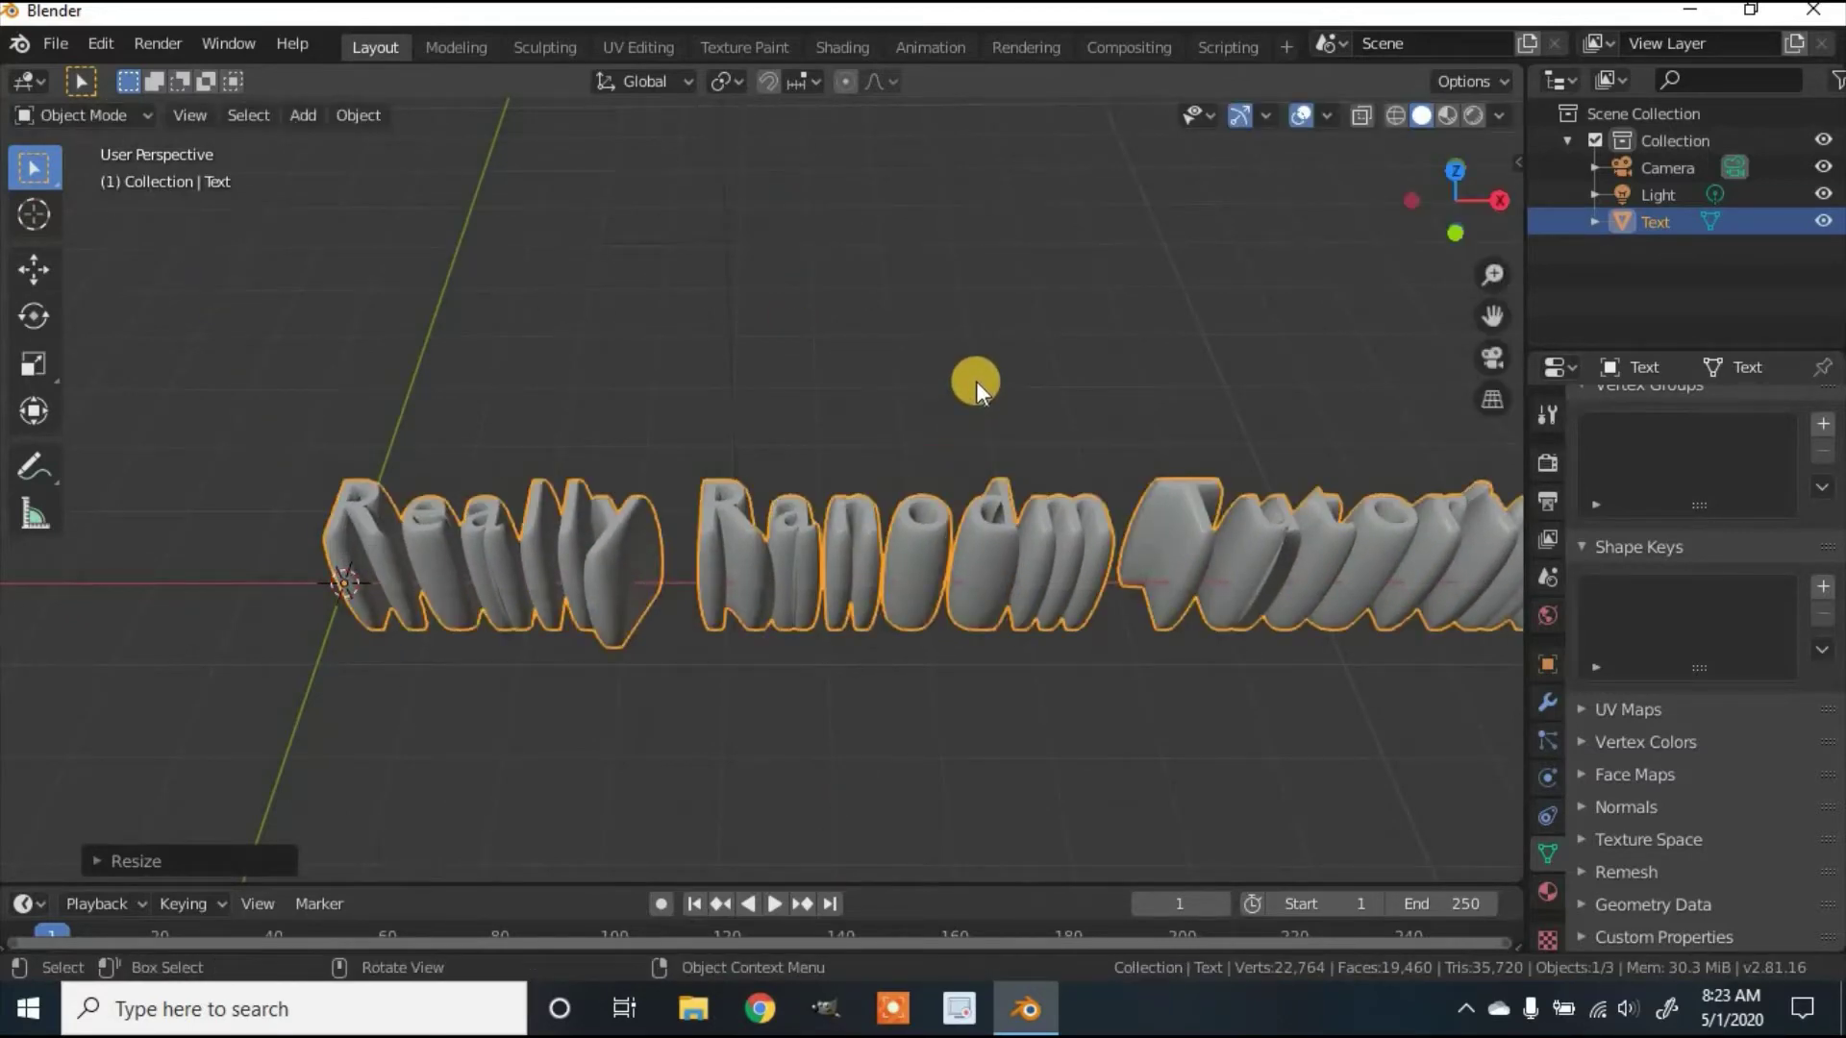
{"action": "key", "text": "Tab"}
{"action": "middle_click_drag", "start_coordinate": [977, 381], "coordinate": [716, 332]}
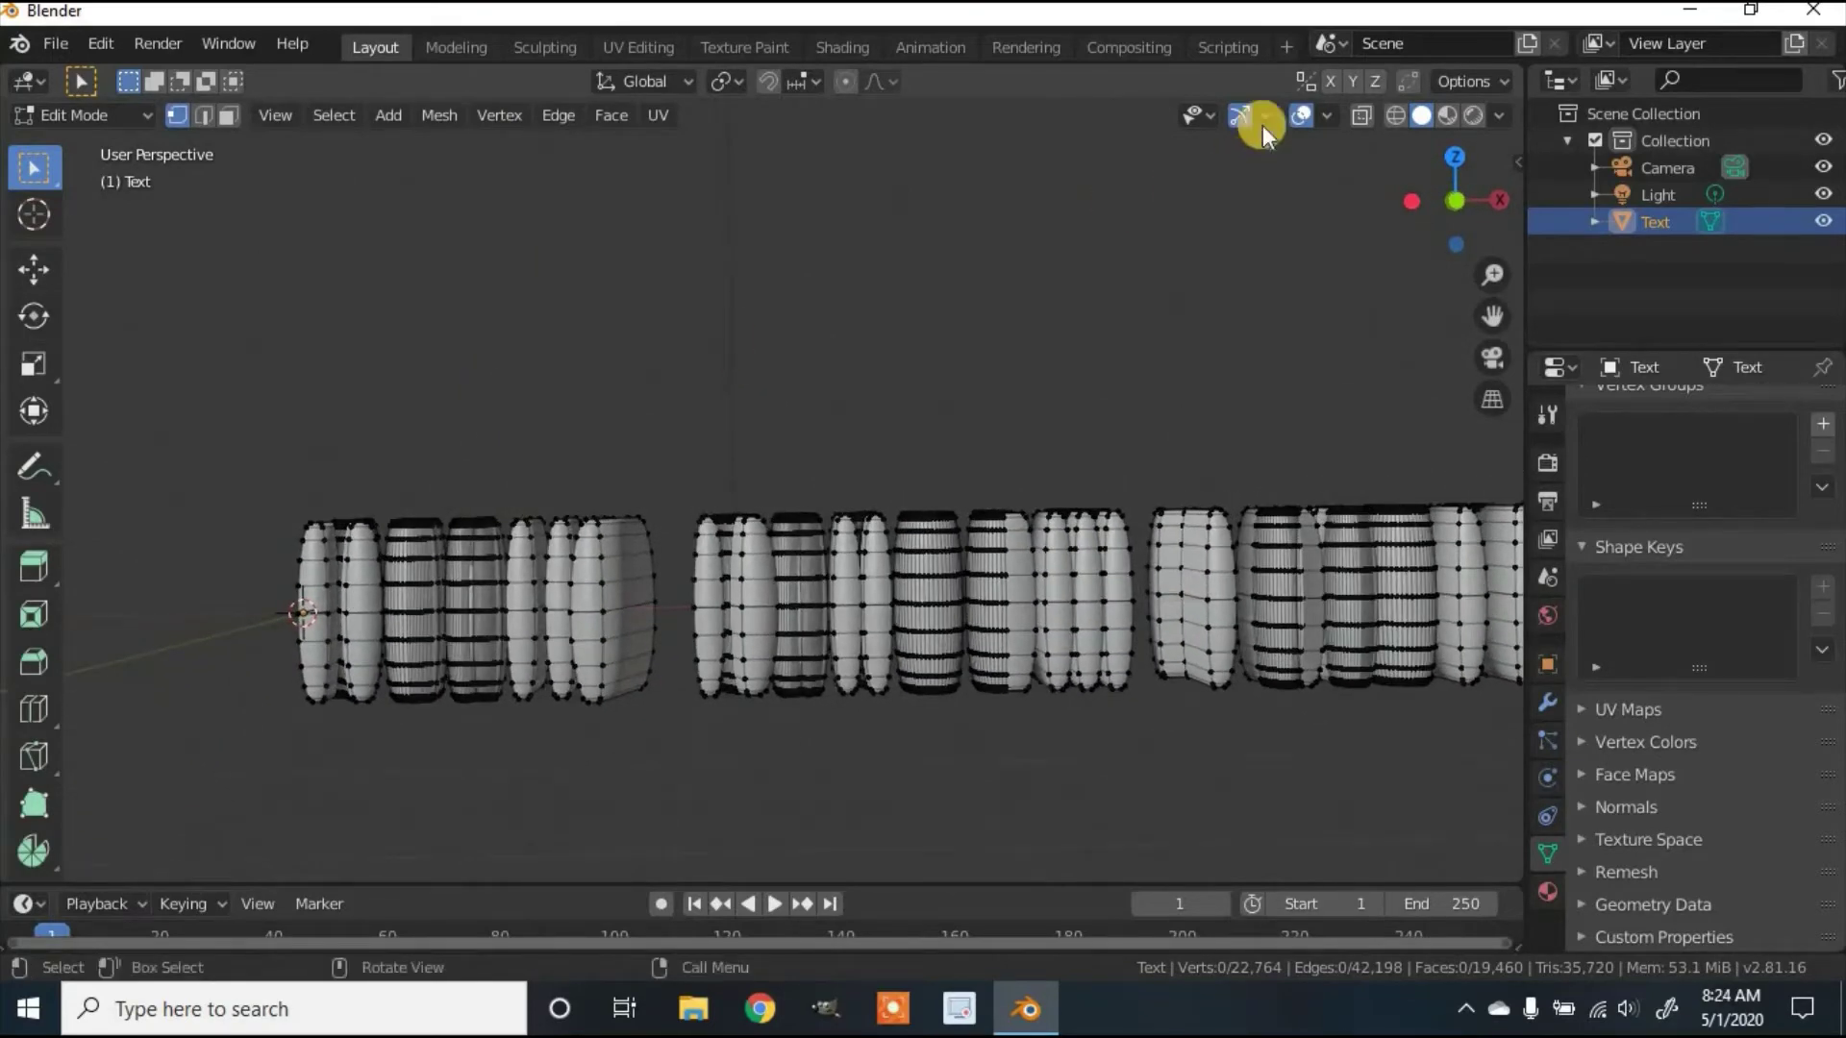
- Turn on X-Ray and switch to face select mode
{"action": "left_click", "coordinate": [1363, 114]}
{"action": "middle_click_drag", "start_coordinate": [616, 411], "coordinate": [326, 165]}
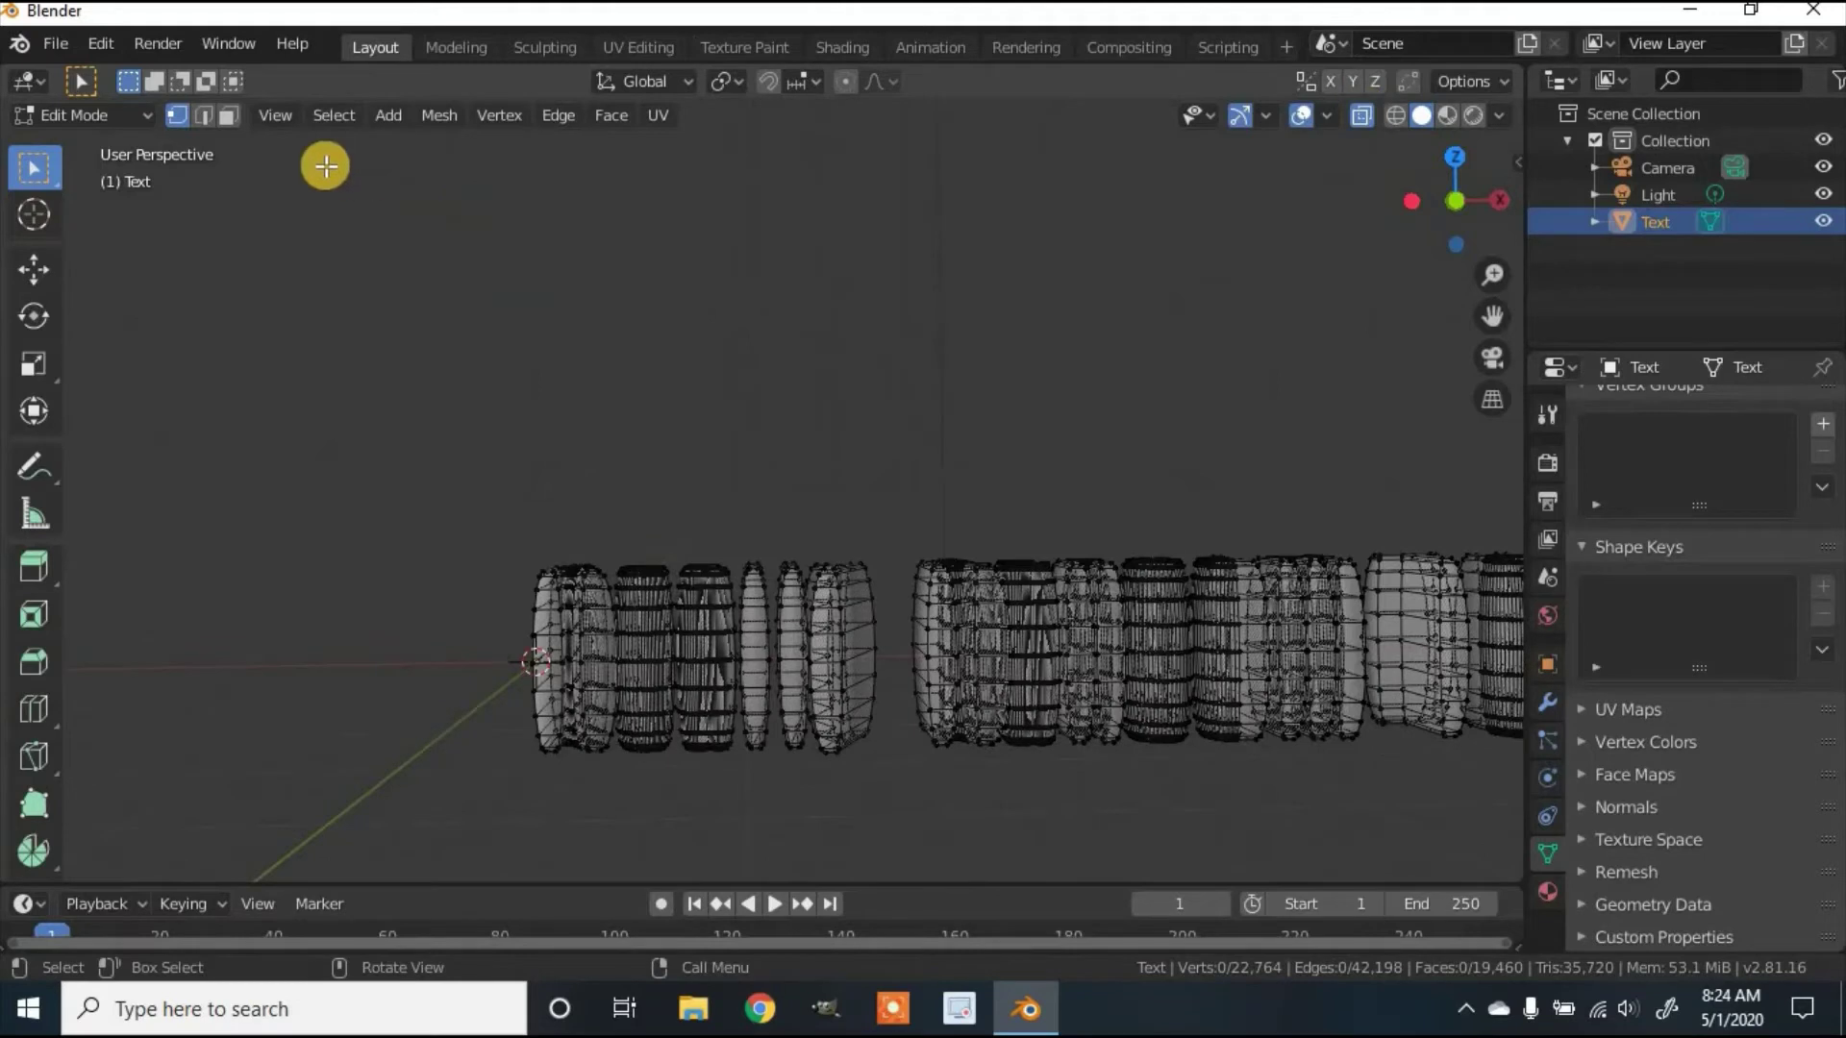
{"action": "left_click", "coordinate": [227, 113]}
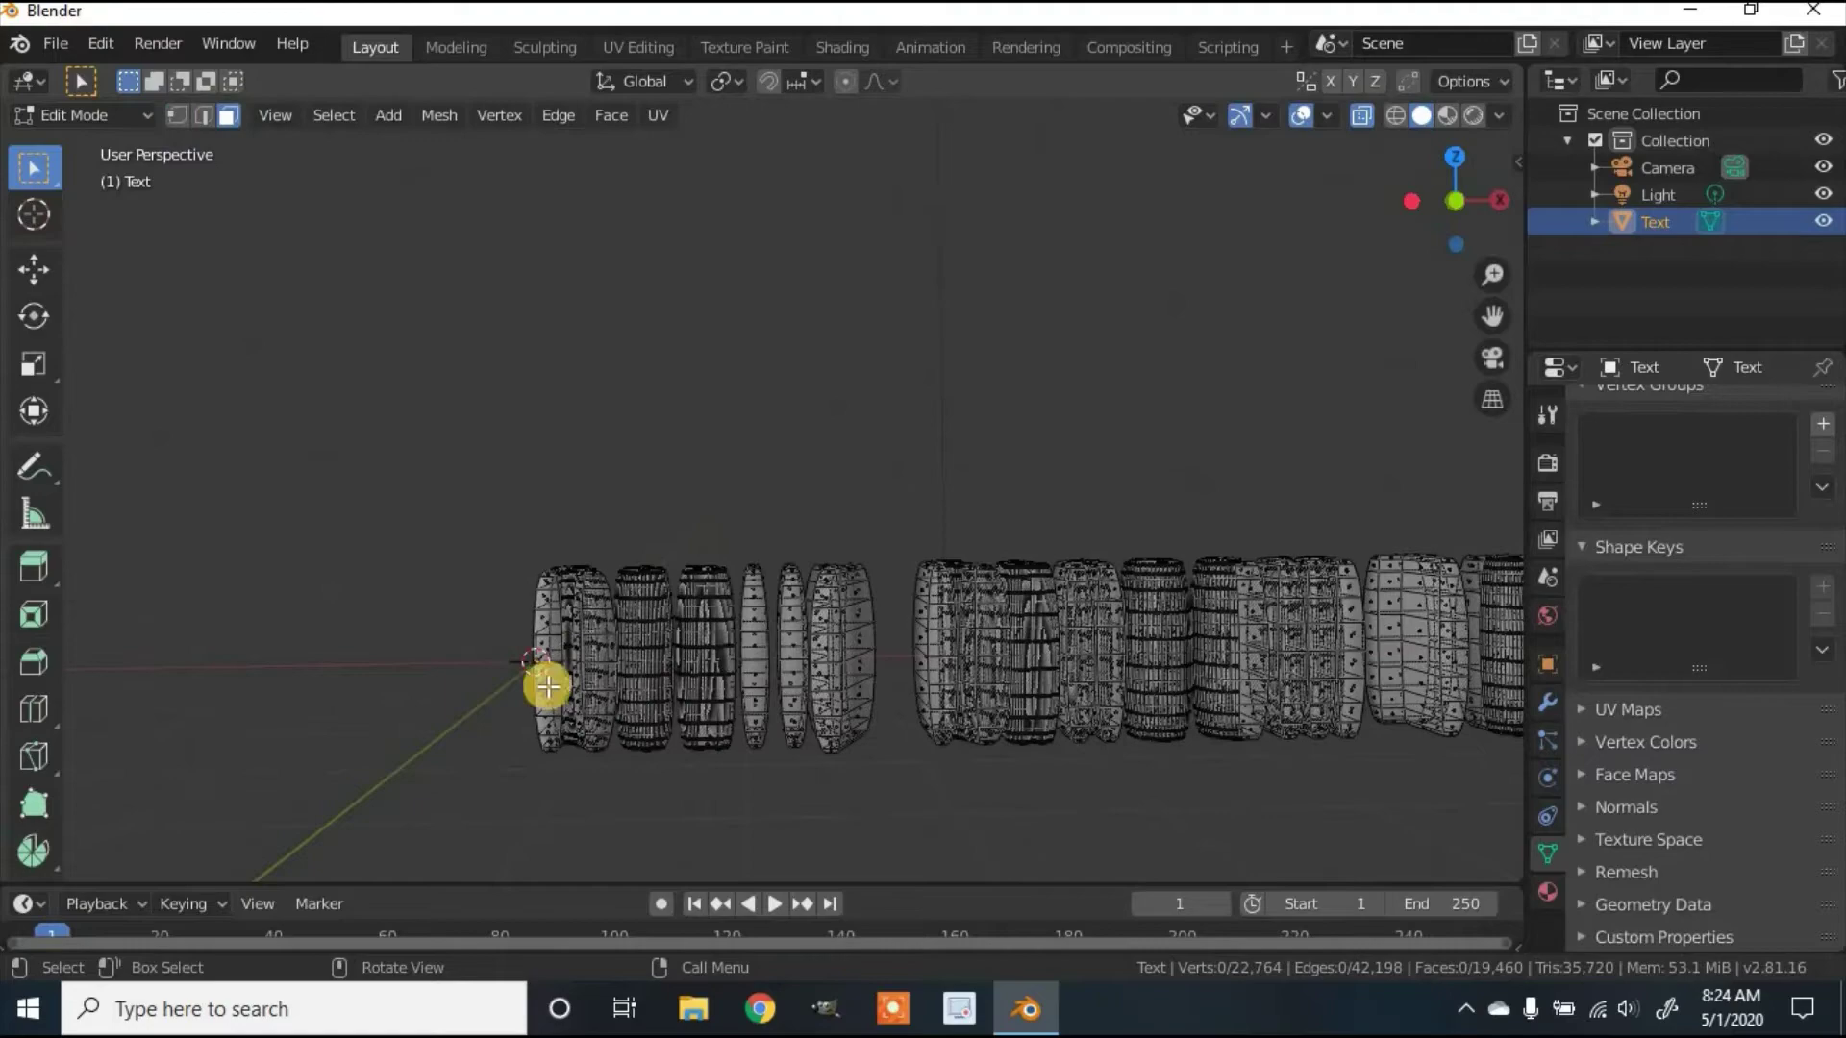
{"action": "middle_click_drag", "start_coordinate": [651, 606], "coordinate": [577, 558]}
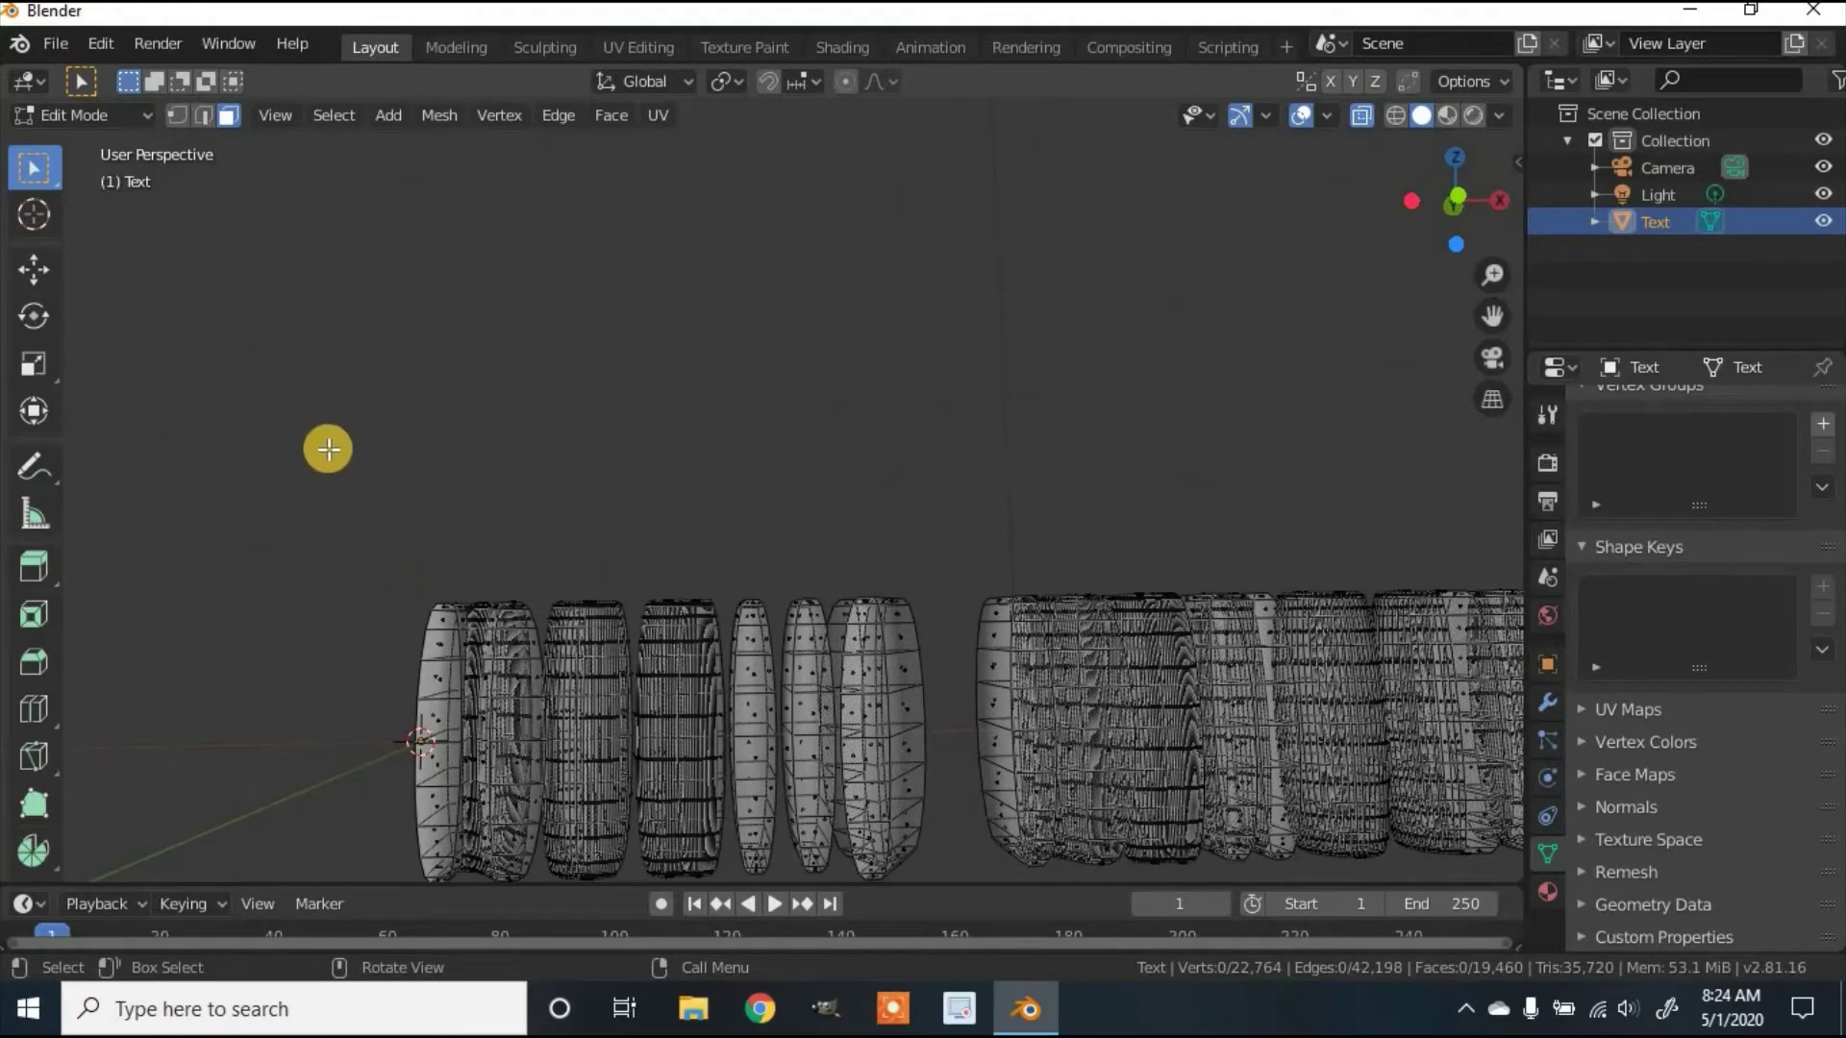
- Box-select the top faces of the first word's letters from front view
{"action": "key", "text": "b"}
{"action": "left_click_drag", "start_coordinate": [294, 414], "coordinate": [954, 600]}
{"action": "key", "text": "KP_1"}
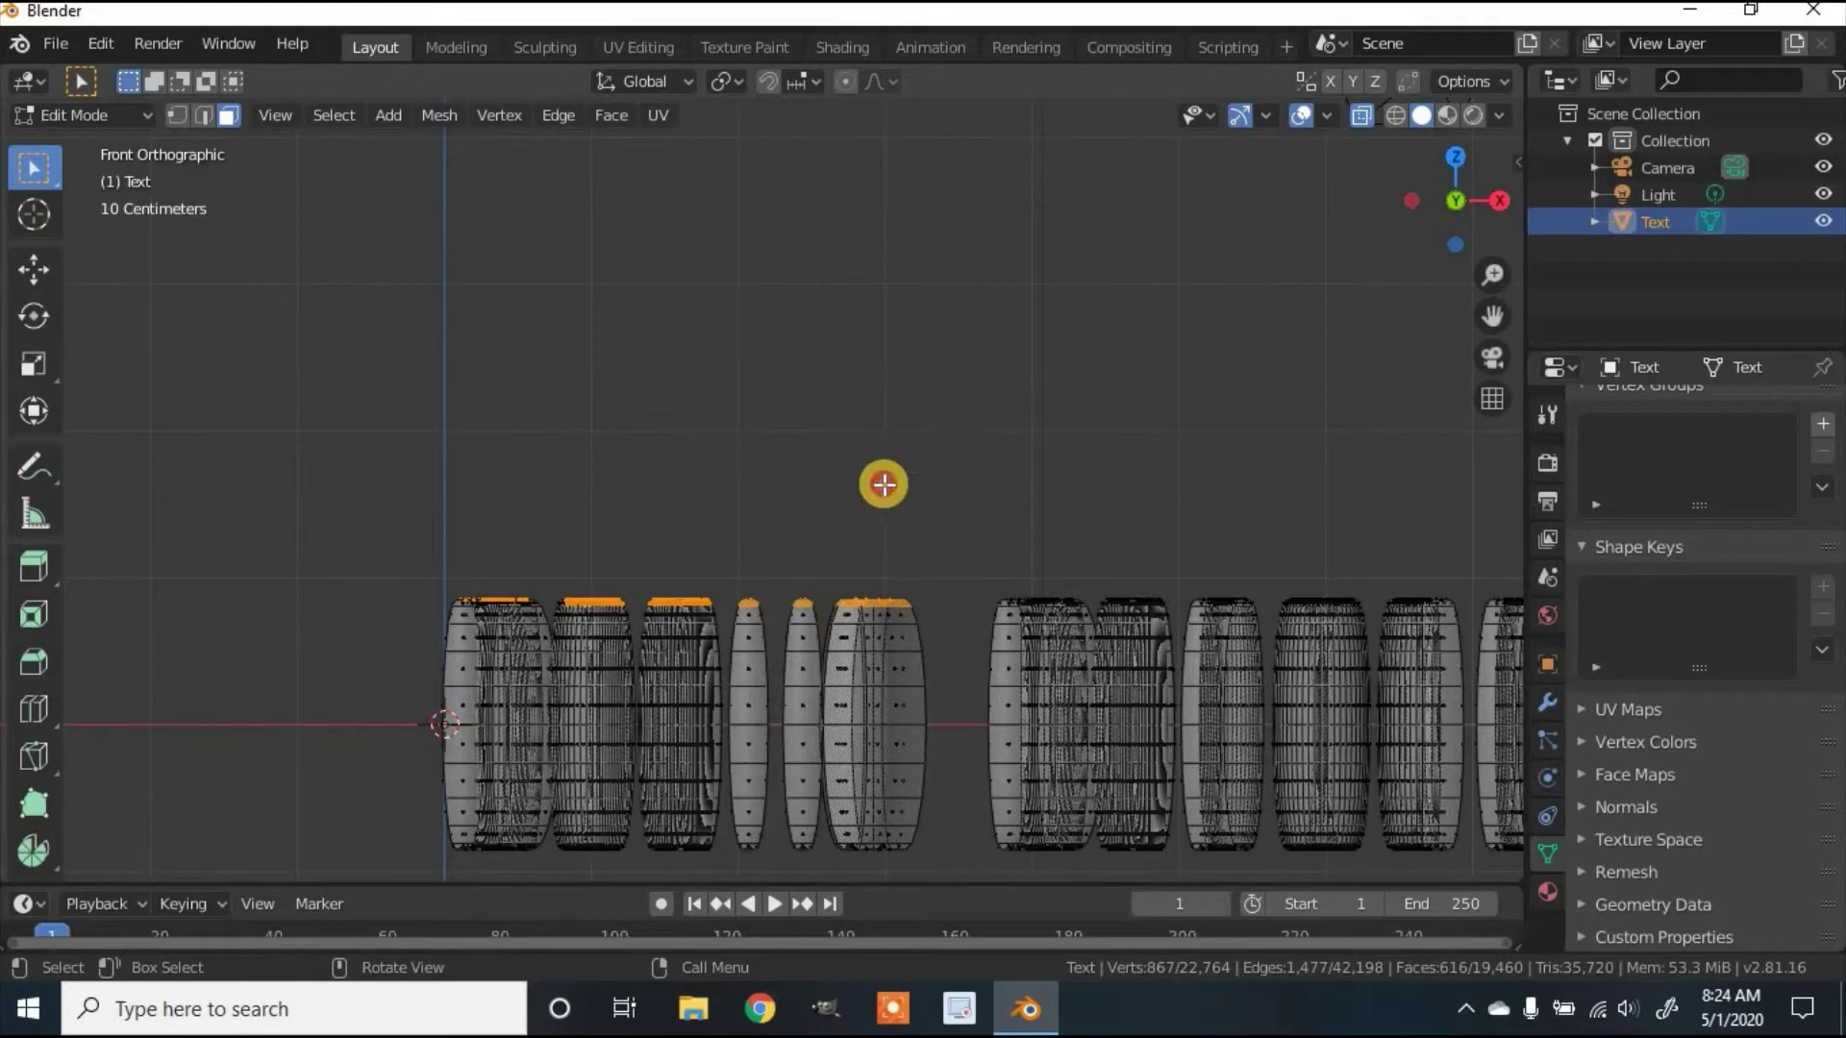
{"action": "left_click_drag", "start_coordinate": [329, 461], "coordinate": [970, 601]}
{"action": "middle_click_drag", "start_coordinate": [935, 580], "coordinate": [793, 693]}
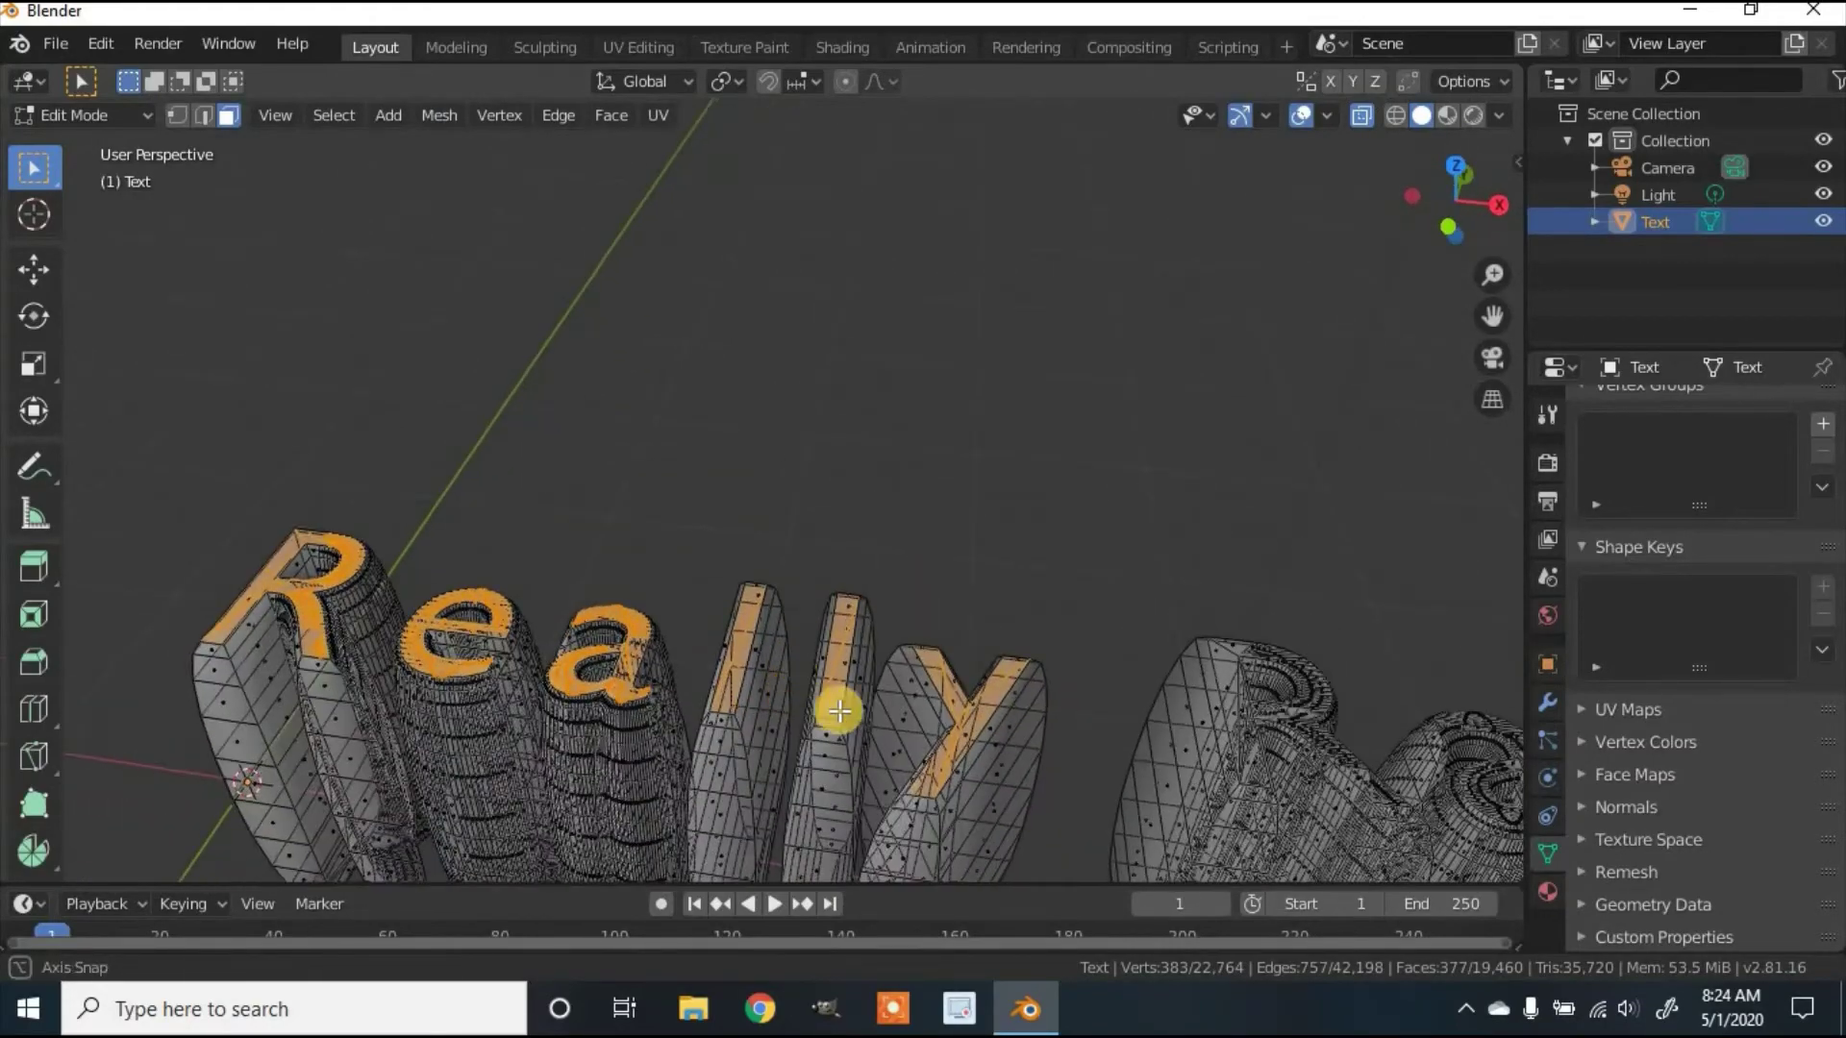
{"action": "middle_click_drag", "start_coordinate": [956, 601], "coordinate": [873, 552]}
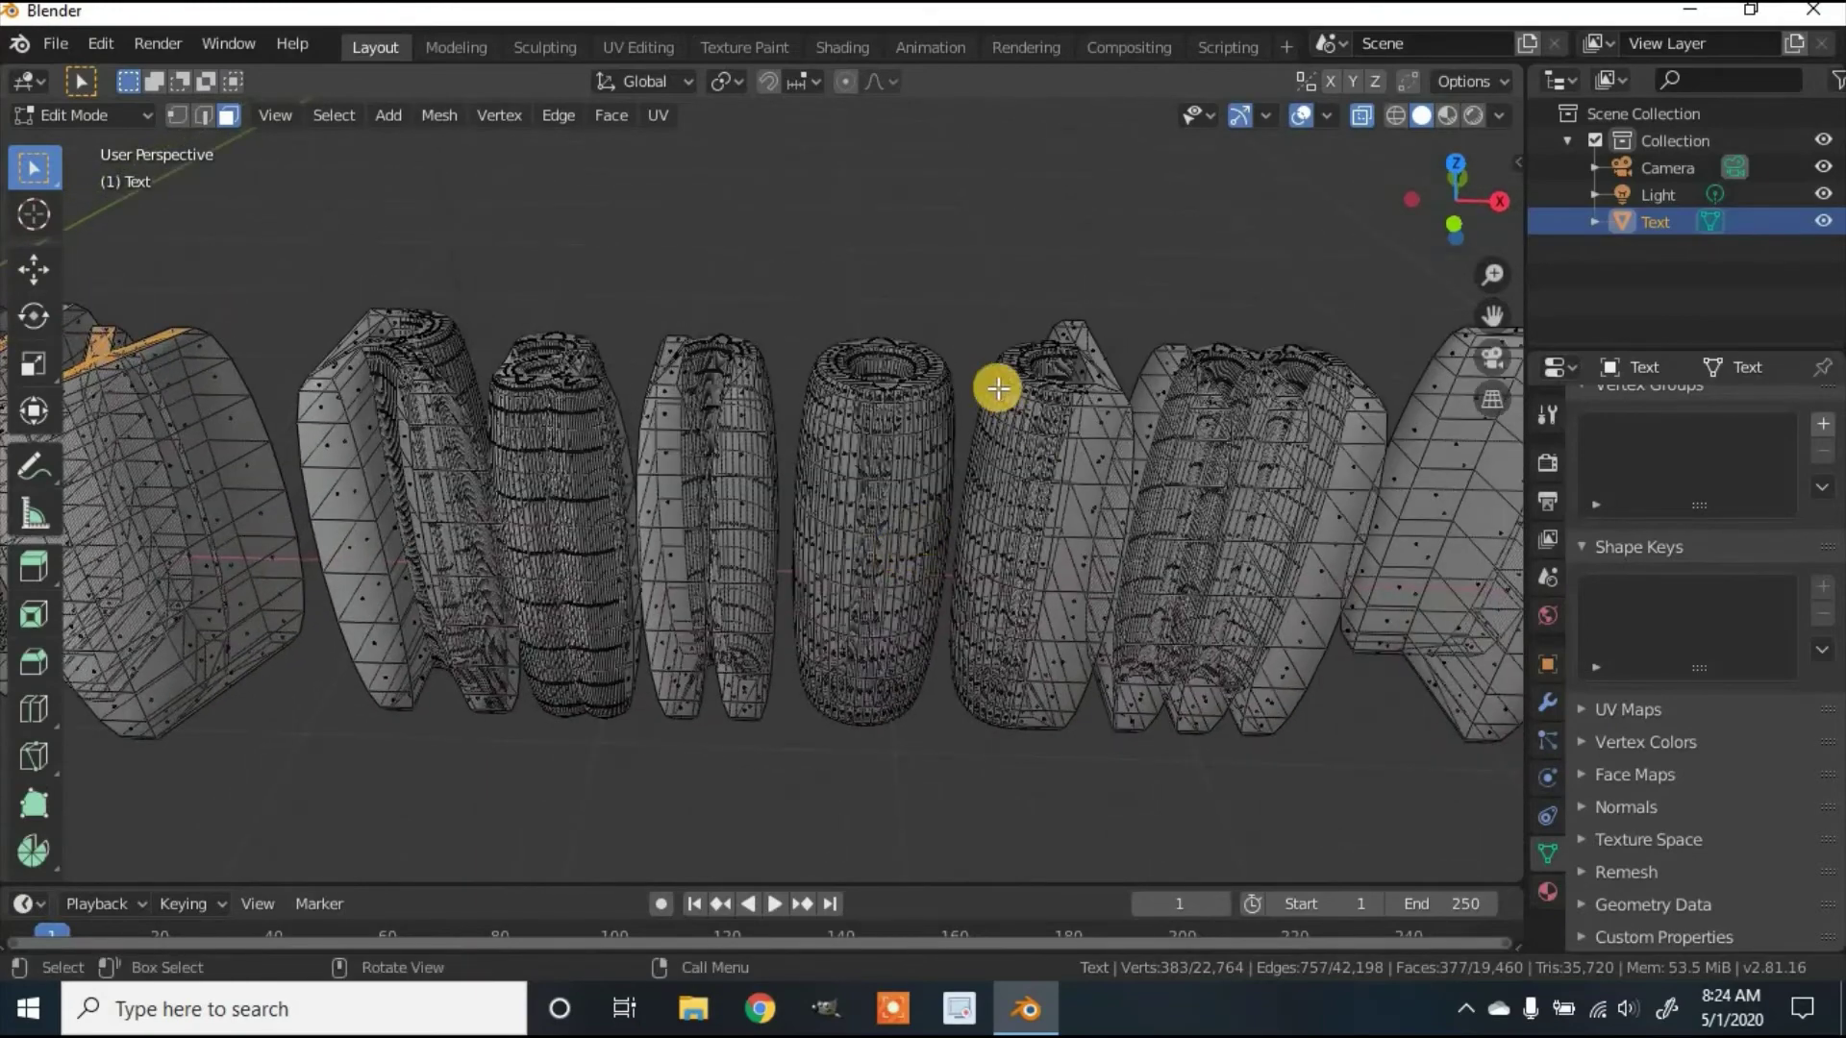
- Box-select the top faces of the remaining letters from front view
{"action": "key", "text": "KP_1"}
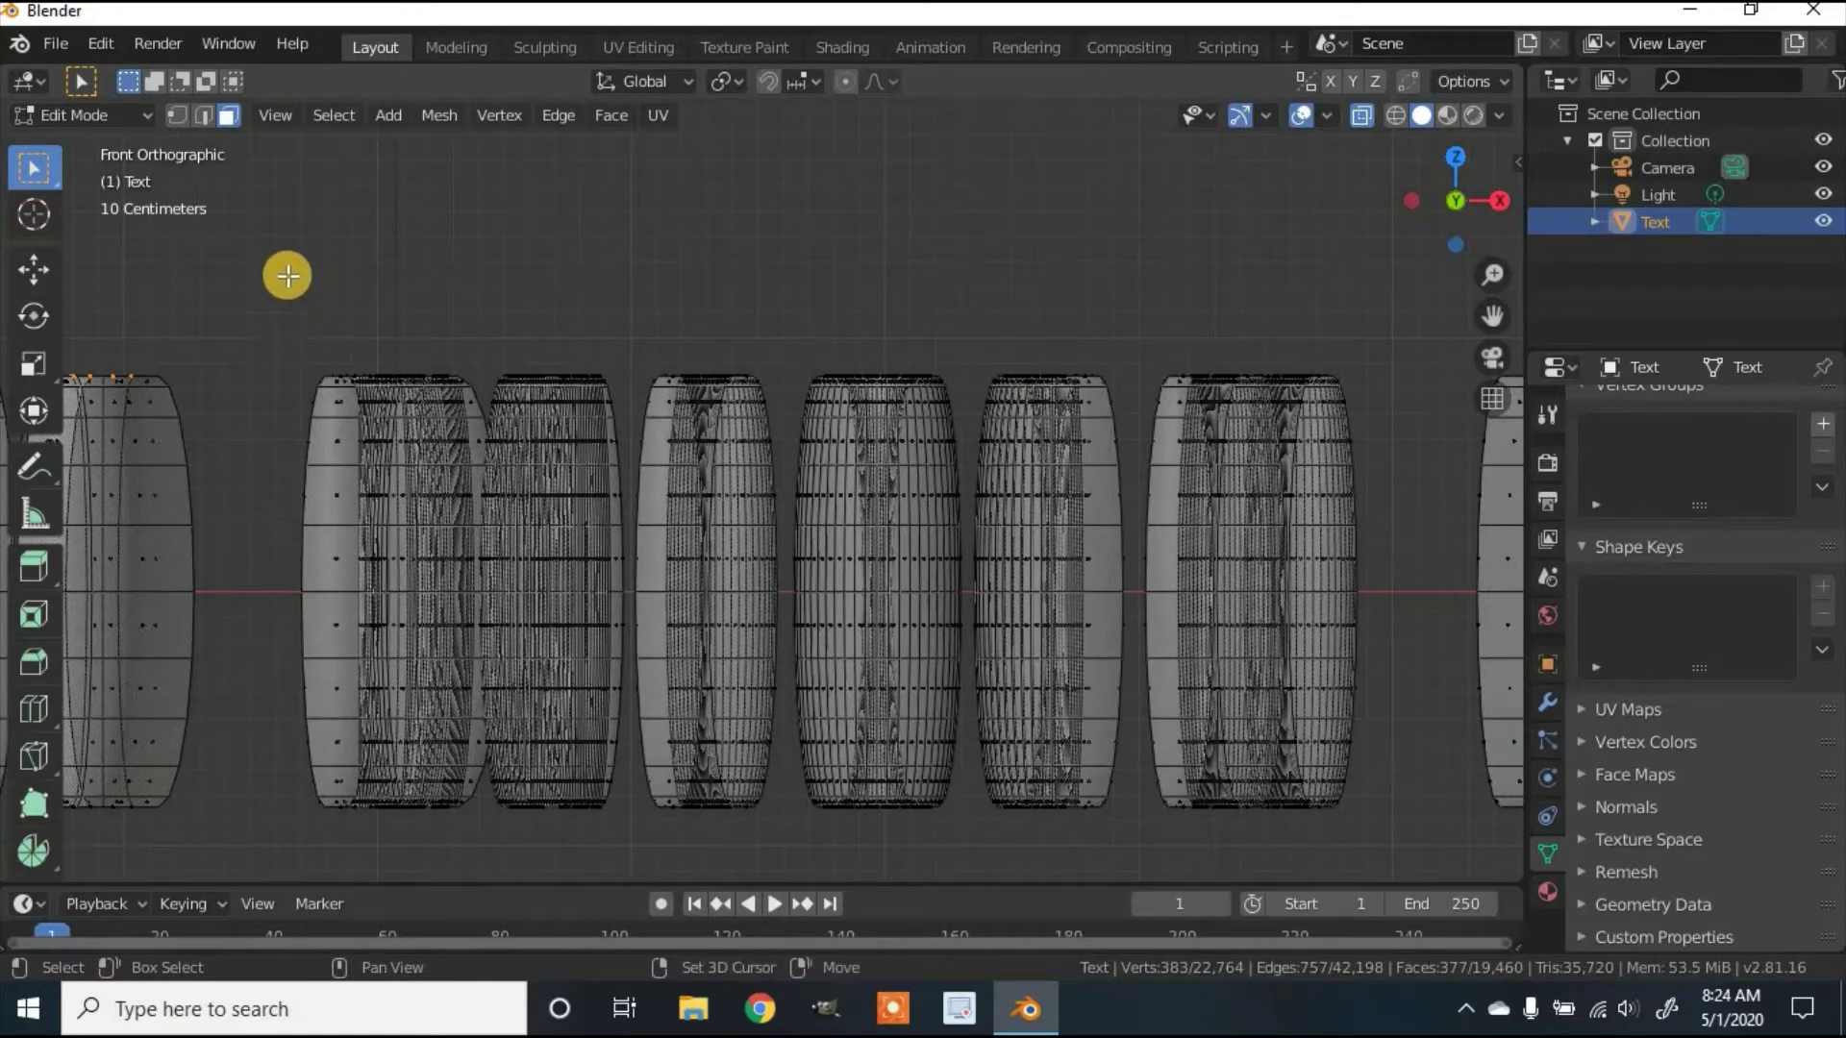
{"action": "left_click_drag", "start_coordinate": [274, 291], "coordinate": [1401, 378]}
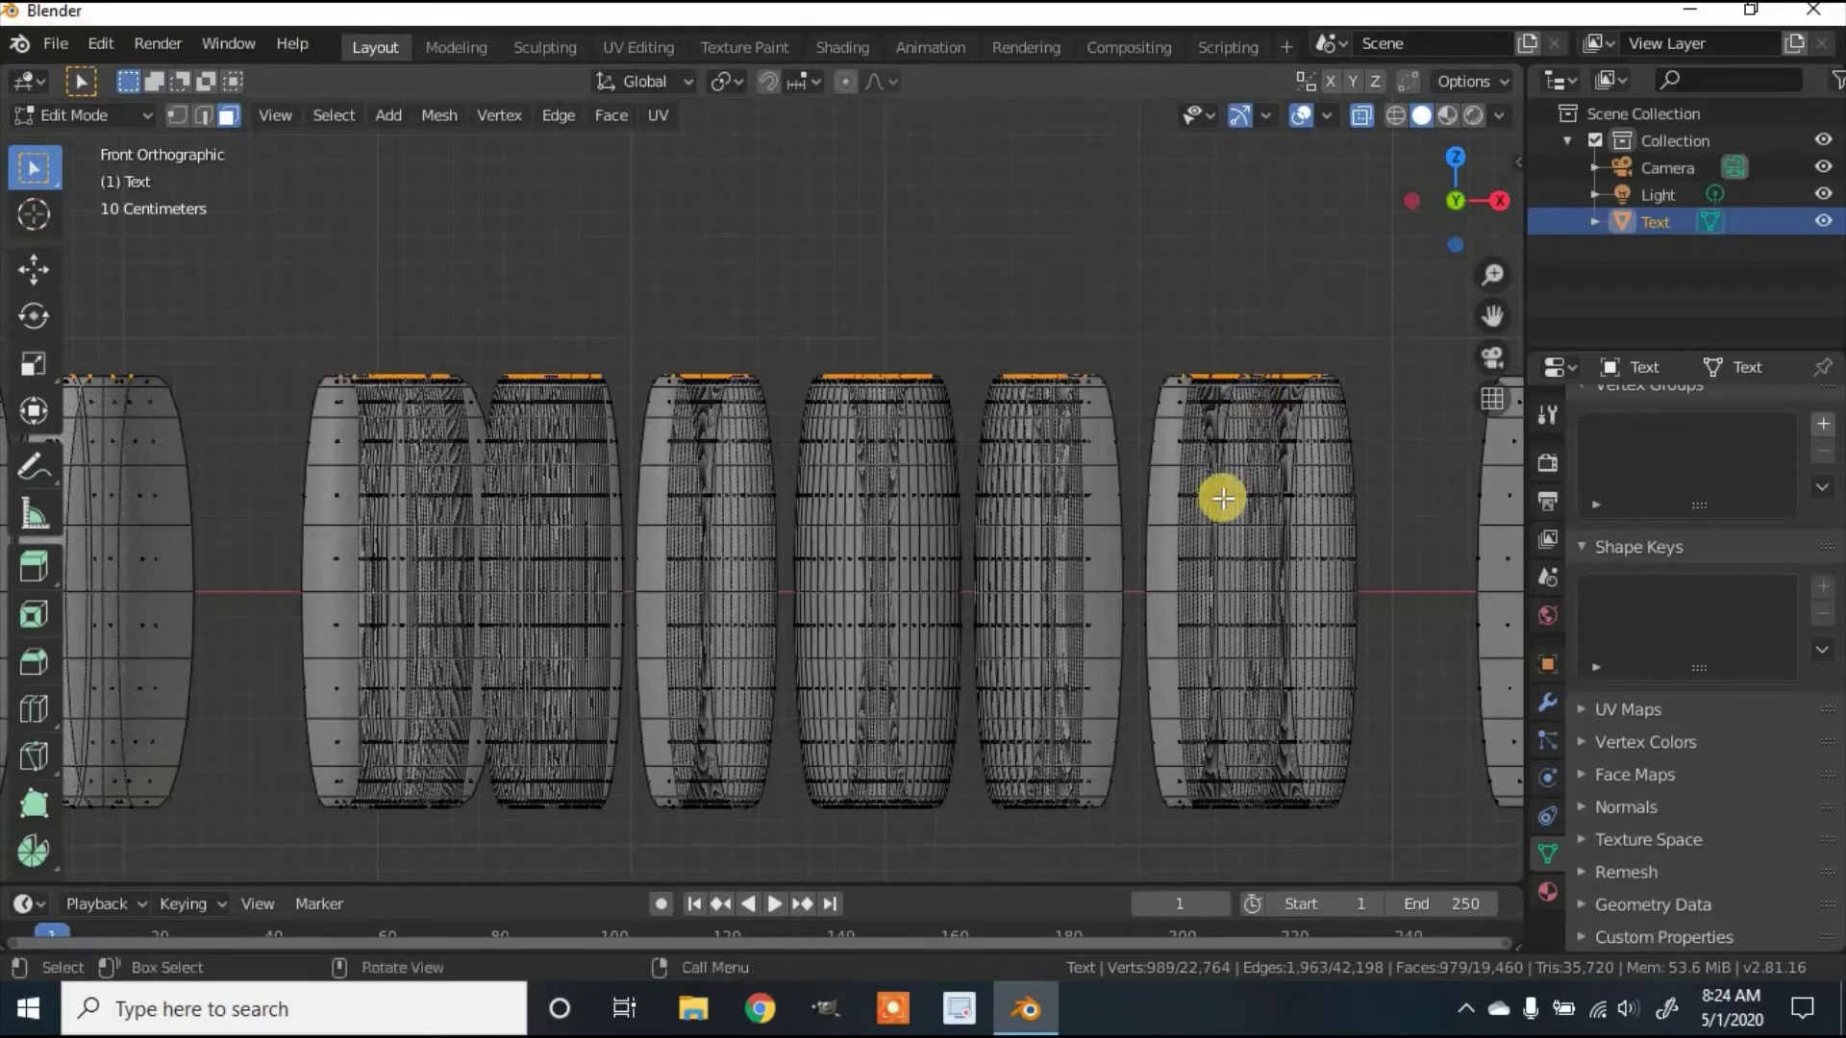
{"action": "middle_click_drag", "start_coordinate": [1223, 498], "coordinate": [1131, 359]}
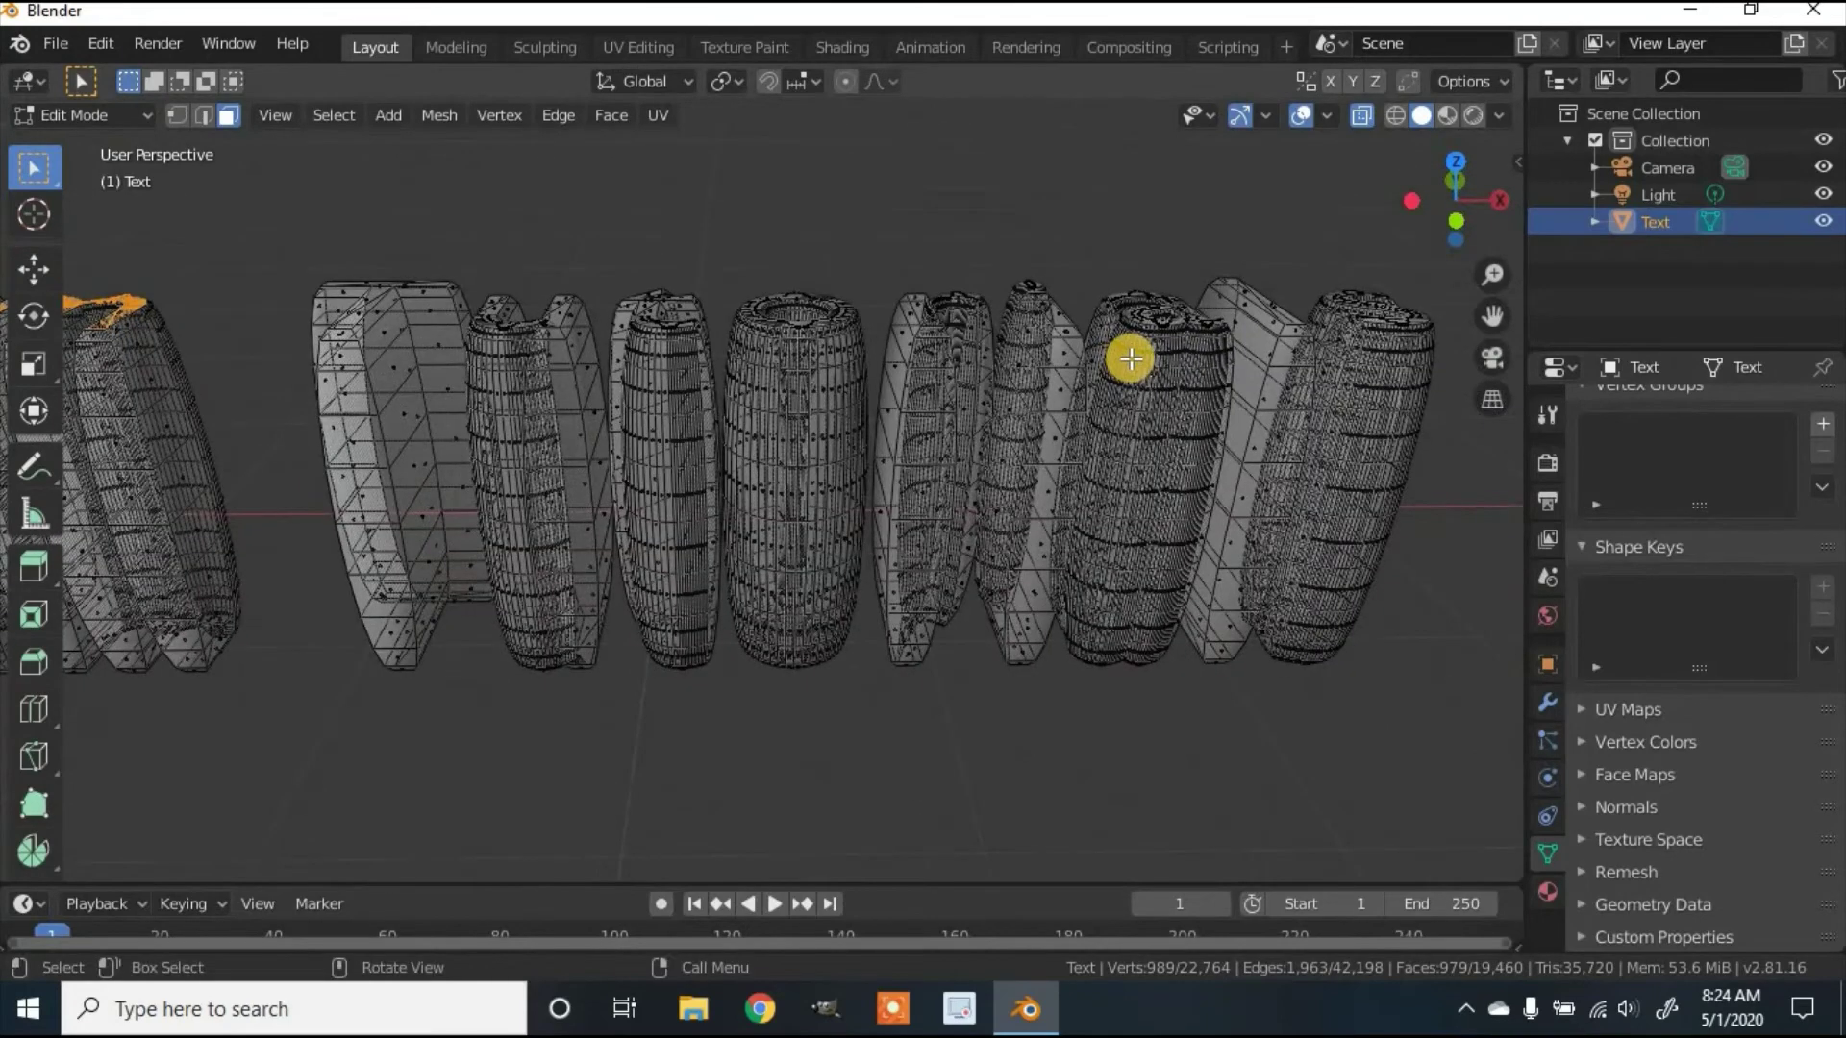
{"action": "key", "text": "KP_1"}
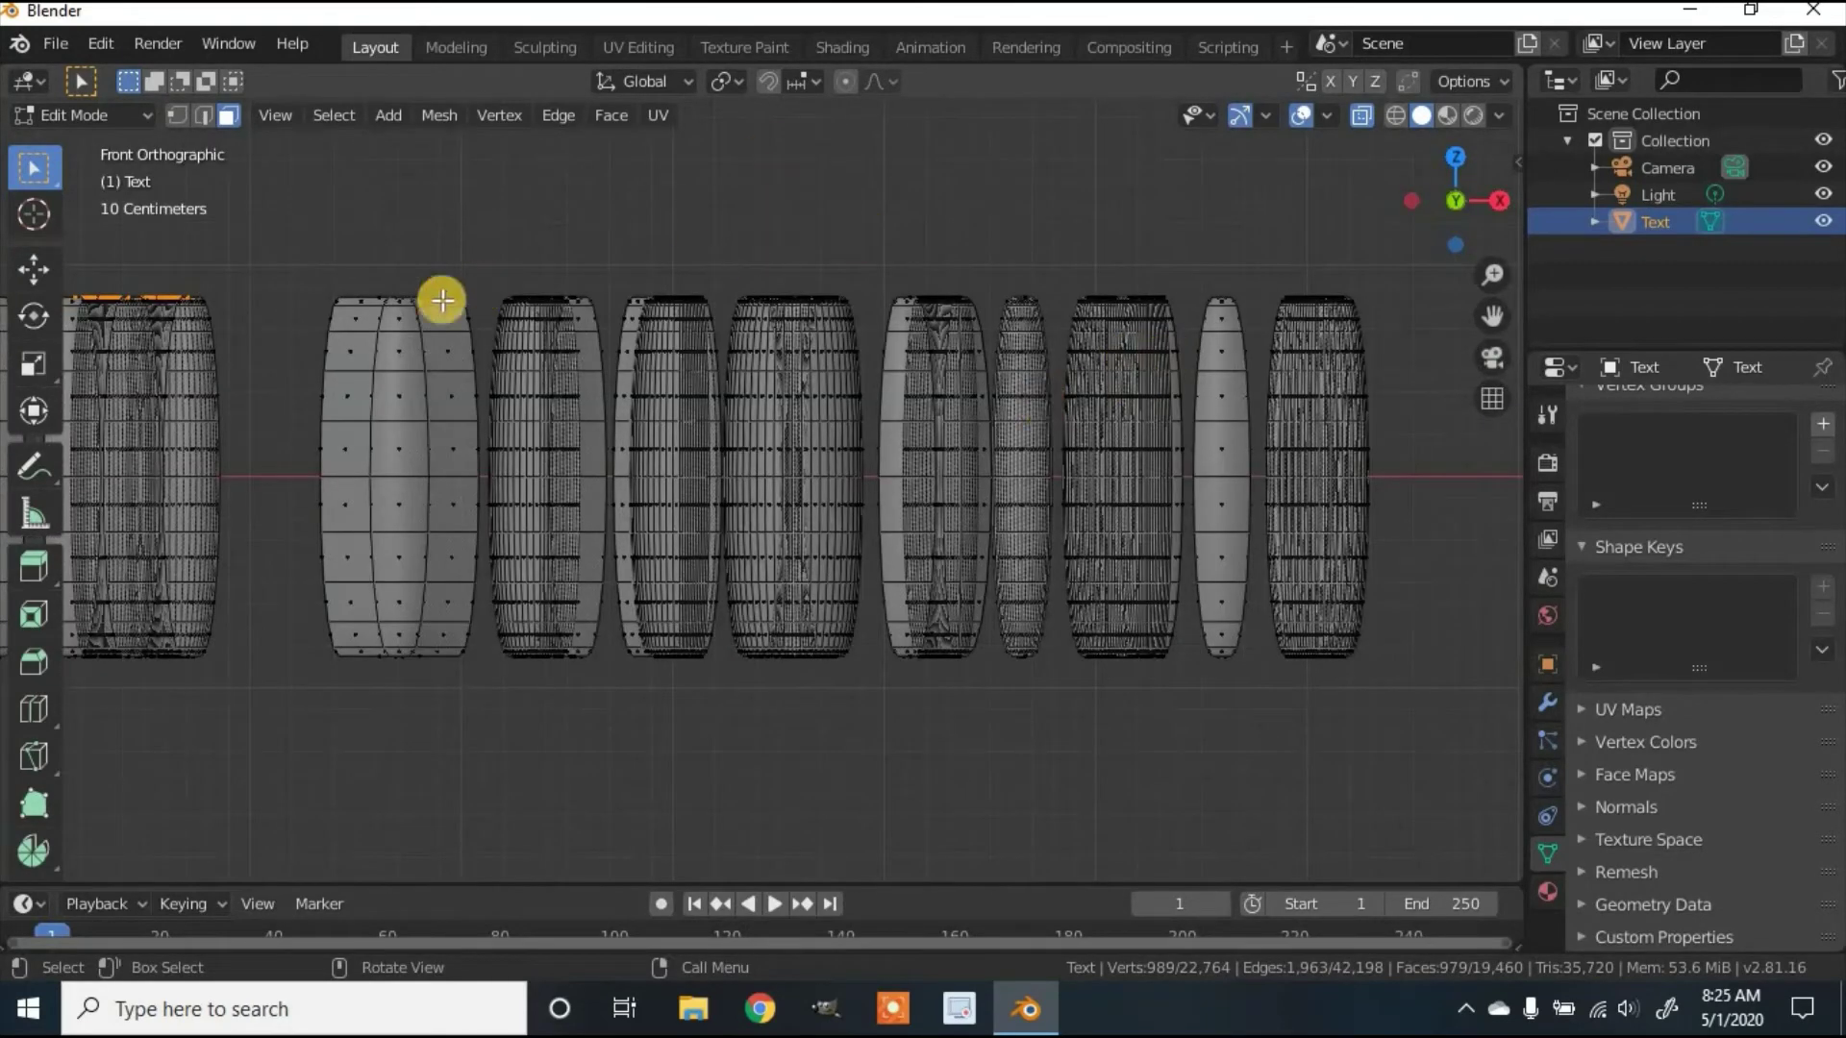
{"action": "left_click_drag", "start_coordinate": [272, 212], "coordinate": [1413, 299]}
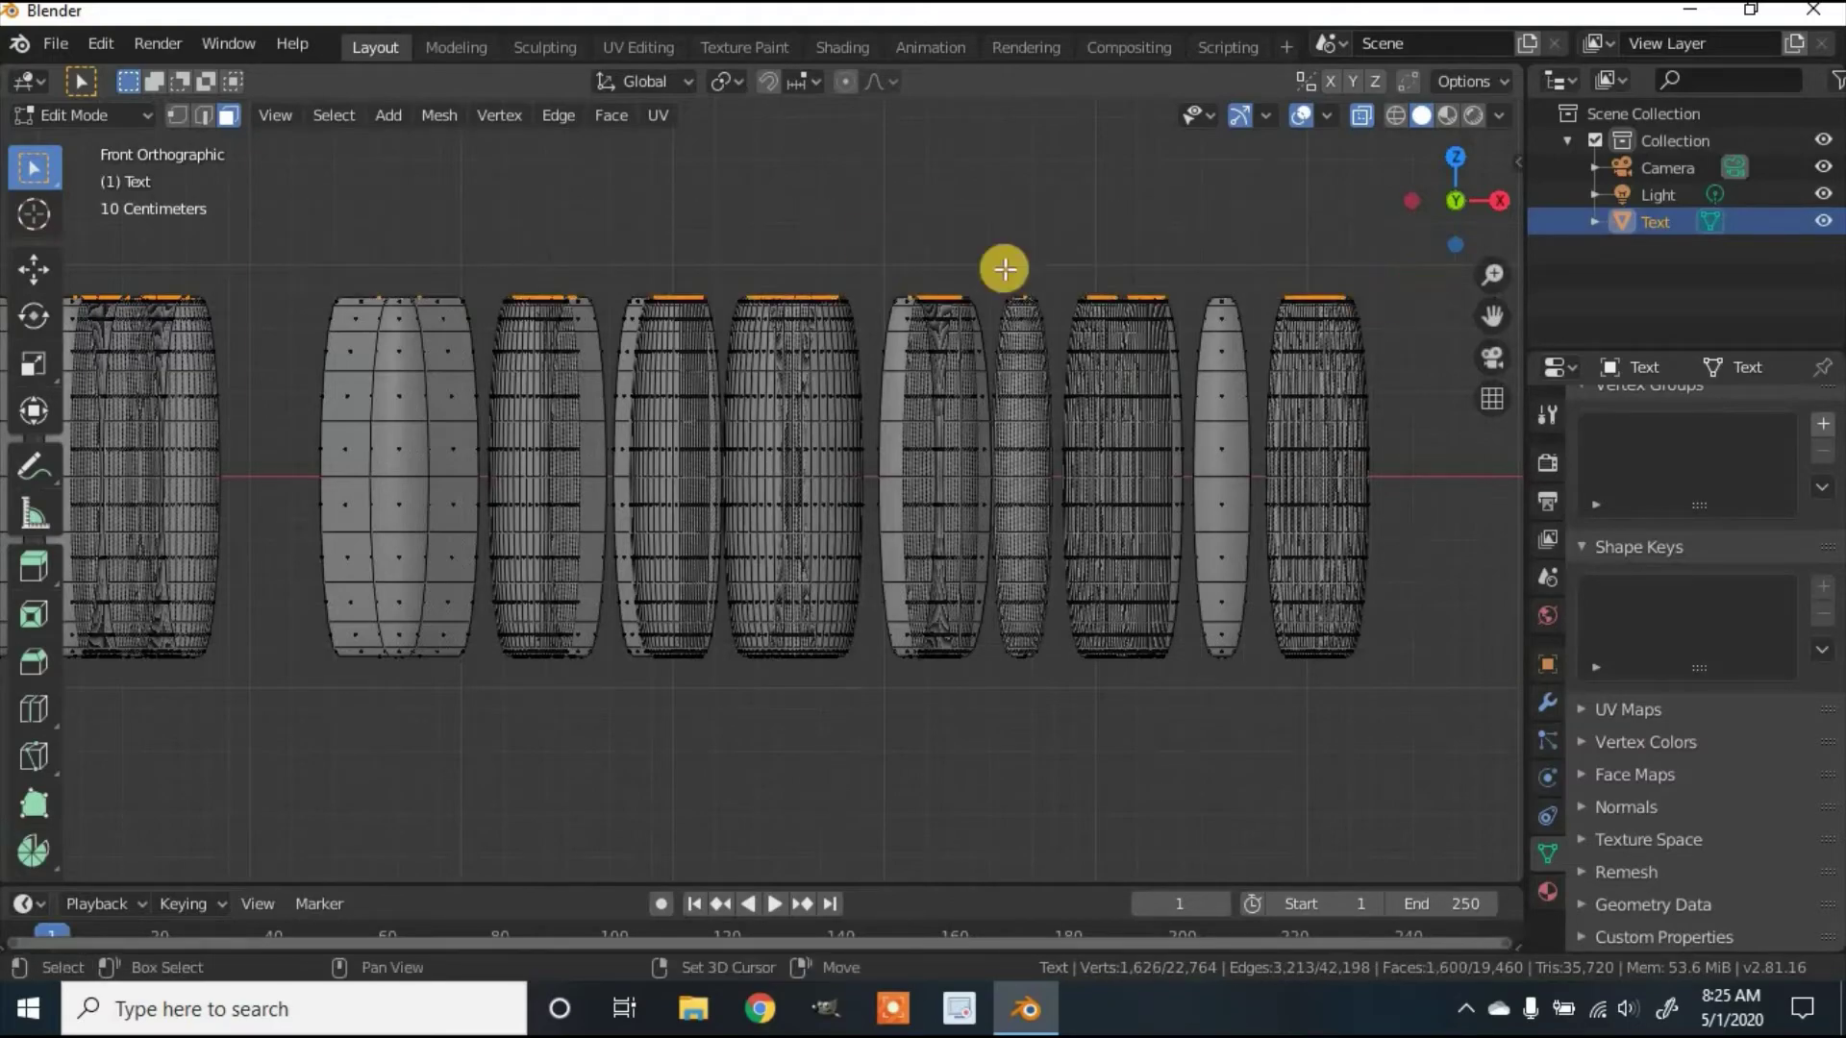
{"action": "middle_click_drag", "start_coordinate": [853, 309], "coordinate": [885, 445]}
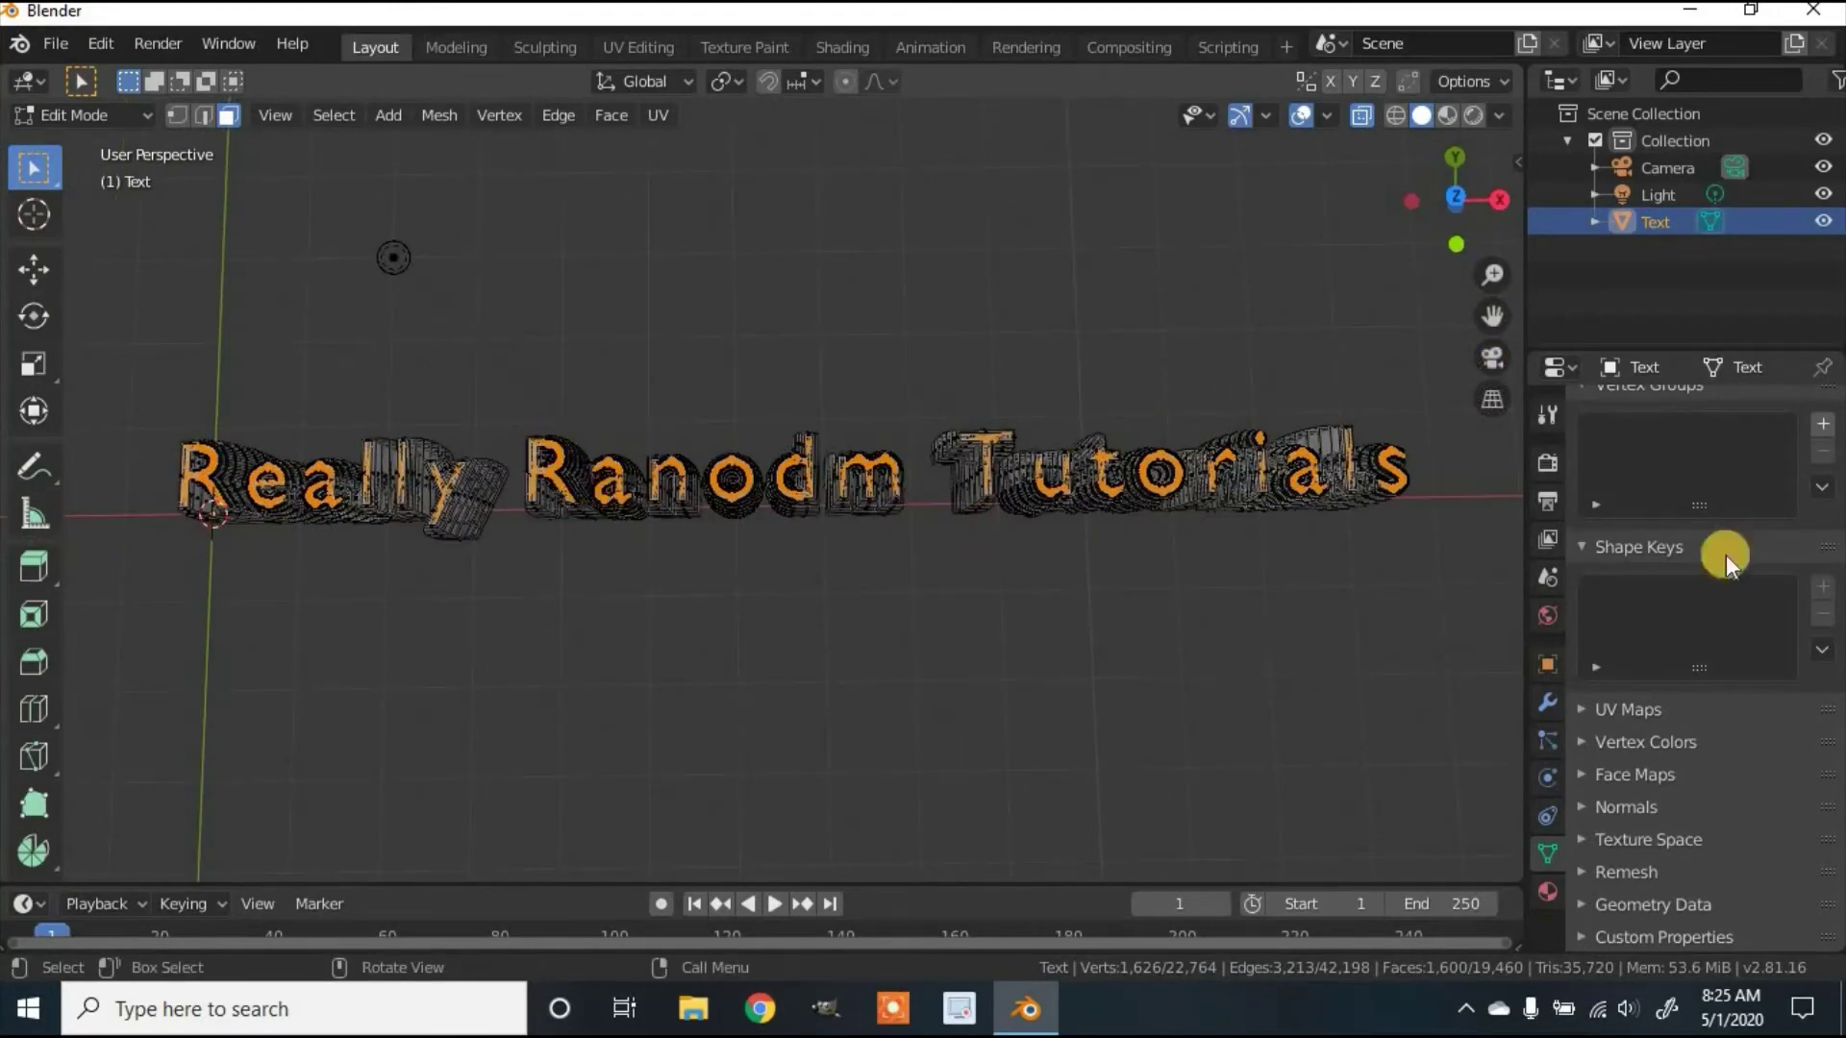
- Create Material.001 with a cyan base colour and switch the viewport to Material Preview
{"action": "left_click", "coordinate": [1548, 898]}
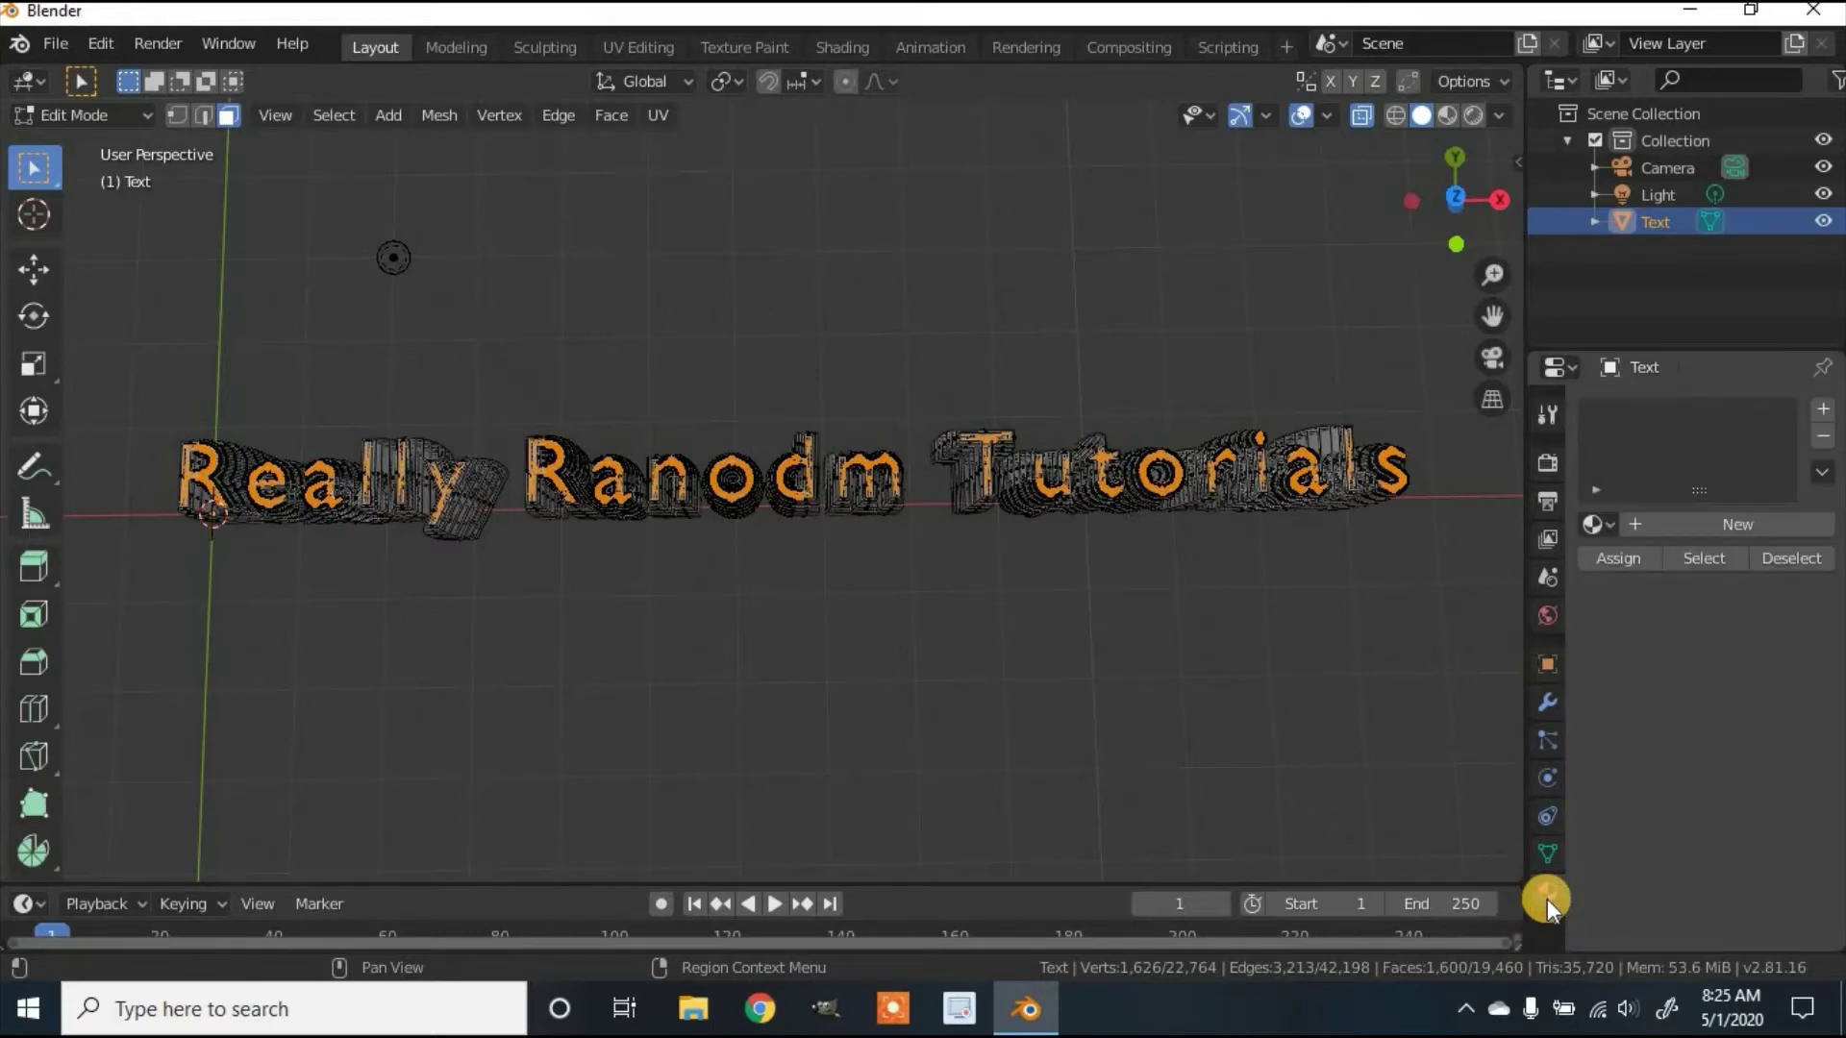
{"action": "left_click", "coordinate": [1665, 533]}
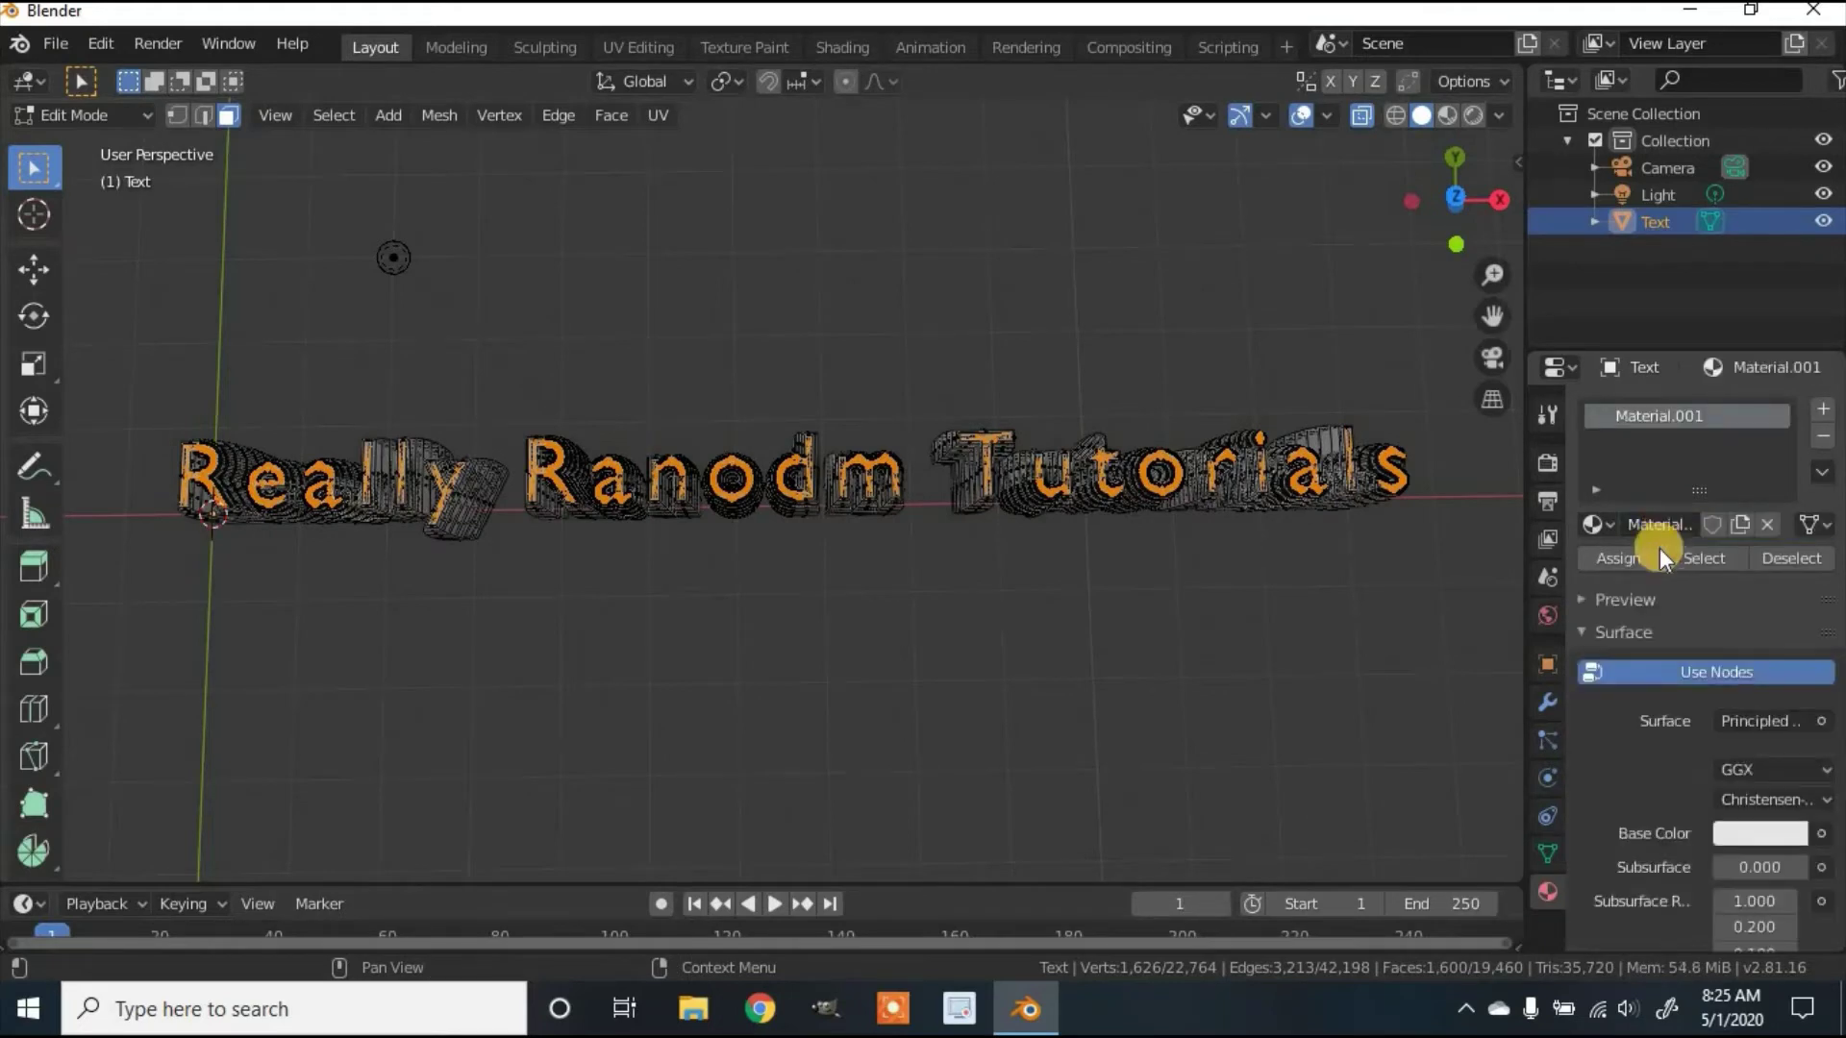
{"action": "left_click", "coordinate": [1762, 826]}
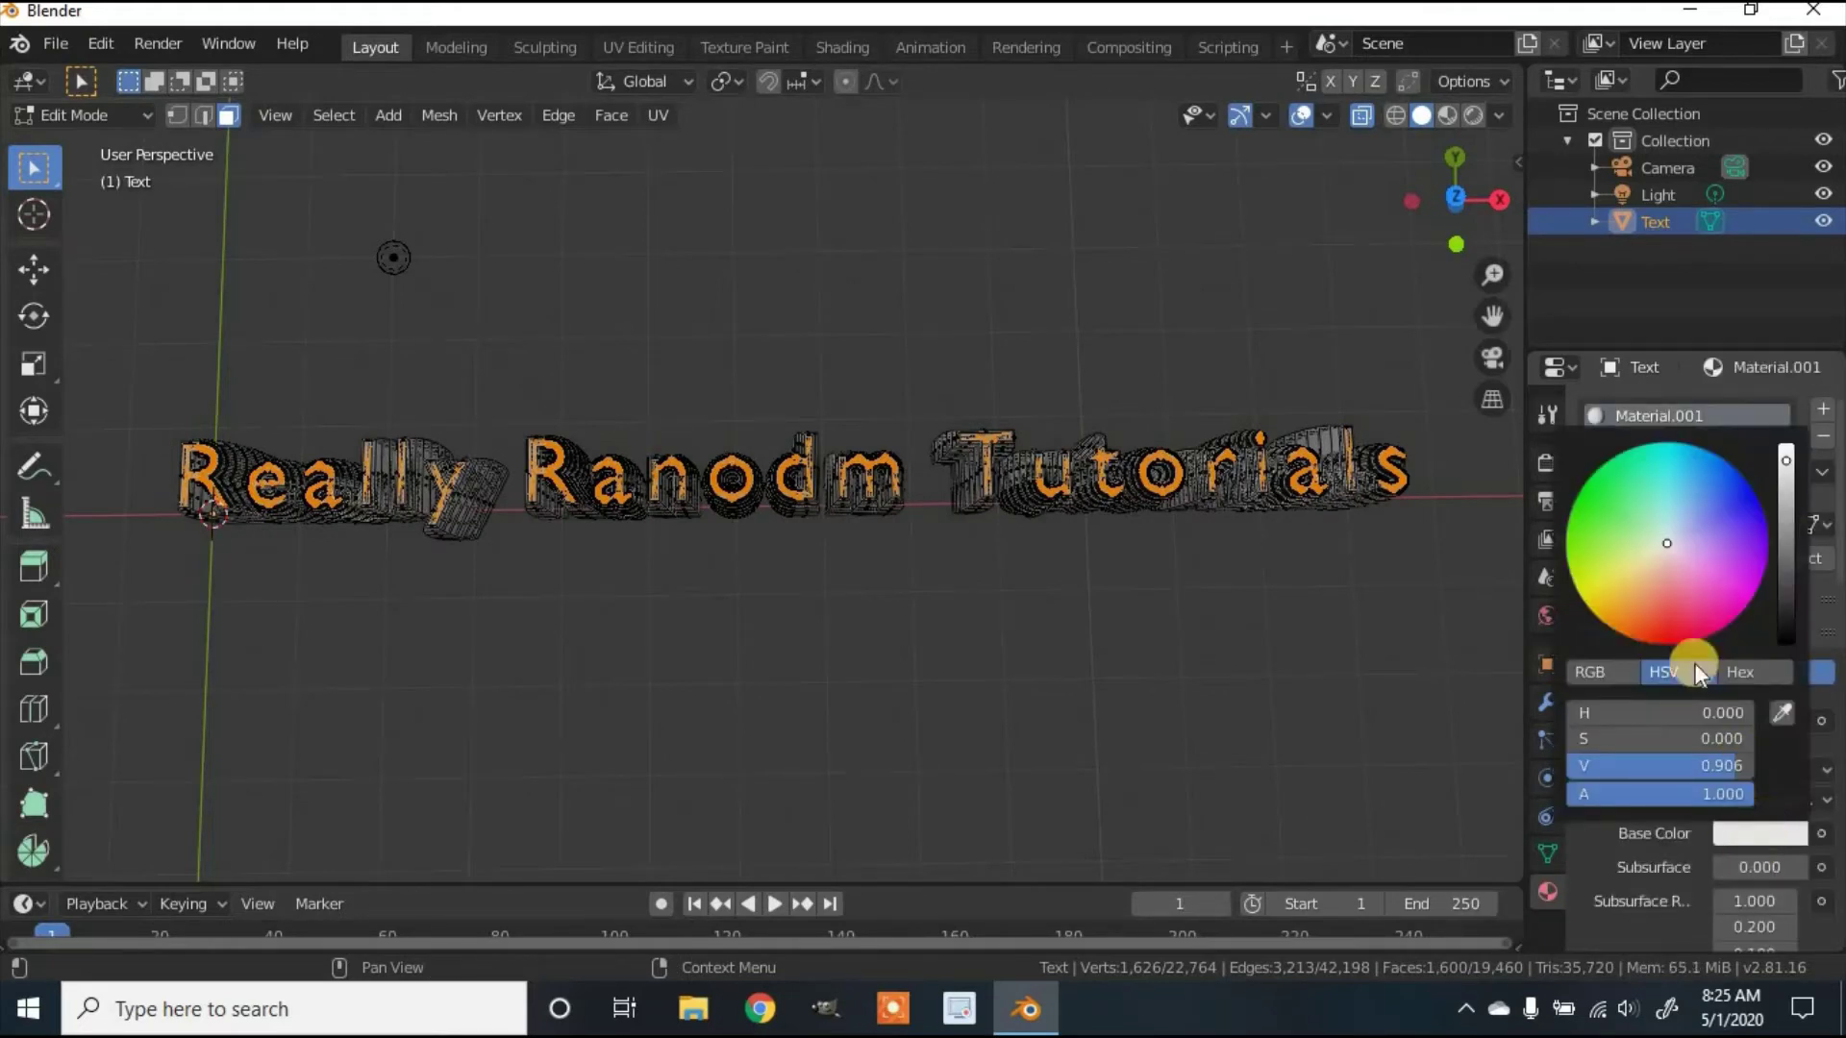
{"action": "left_click_drag", "start_coordinate": [1667, 543], "coordinate": [1686, 442]}
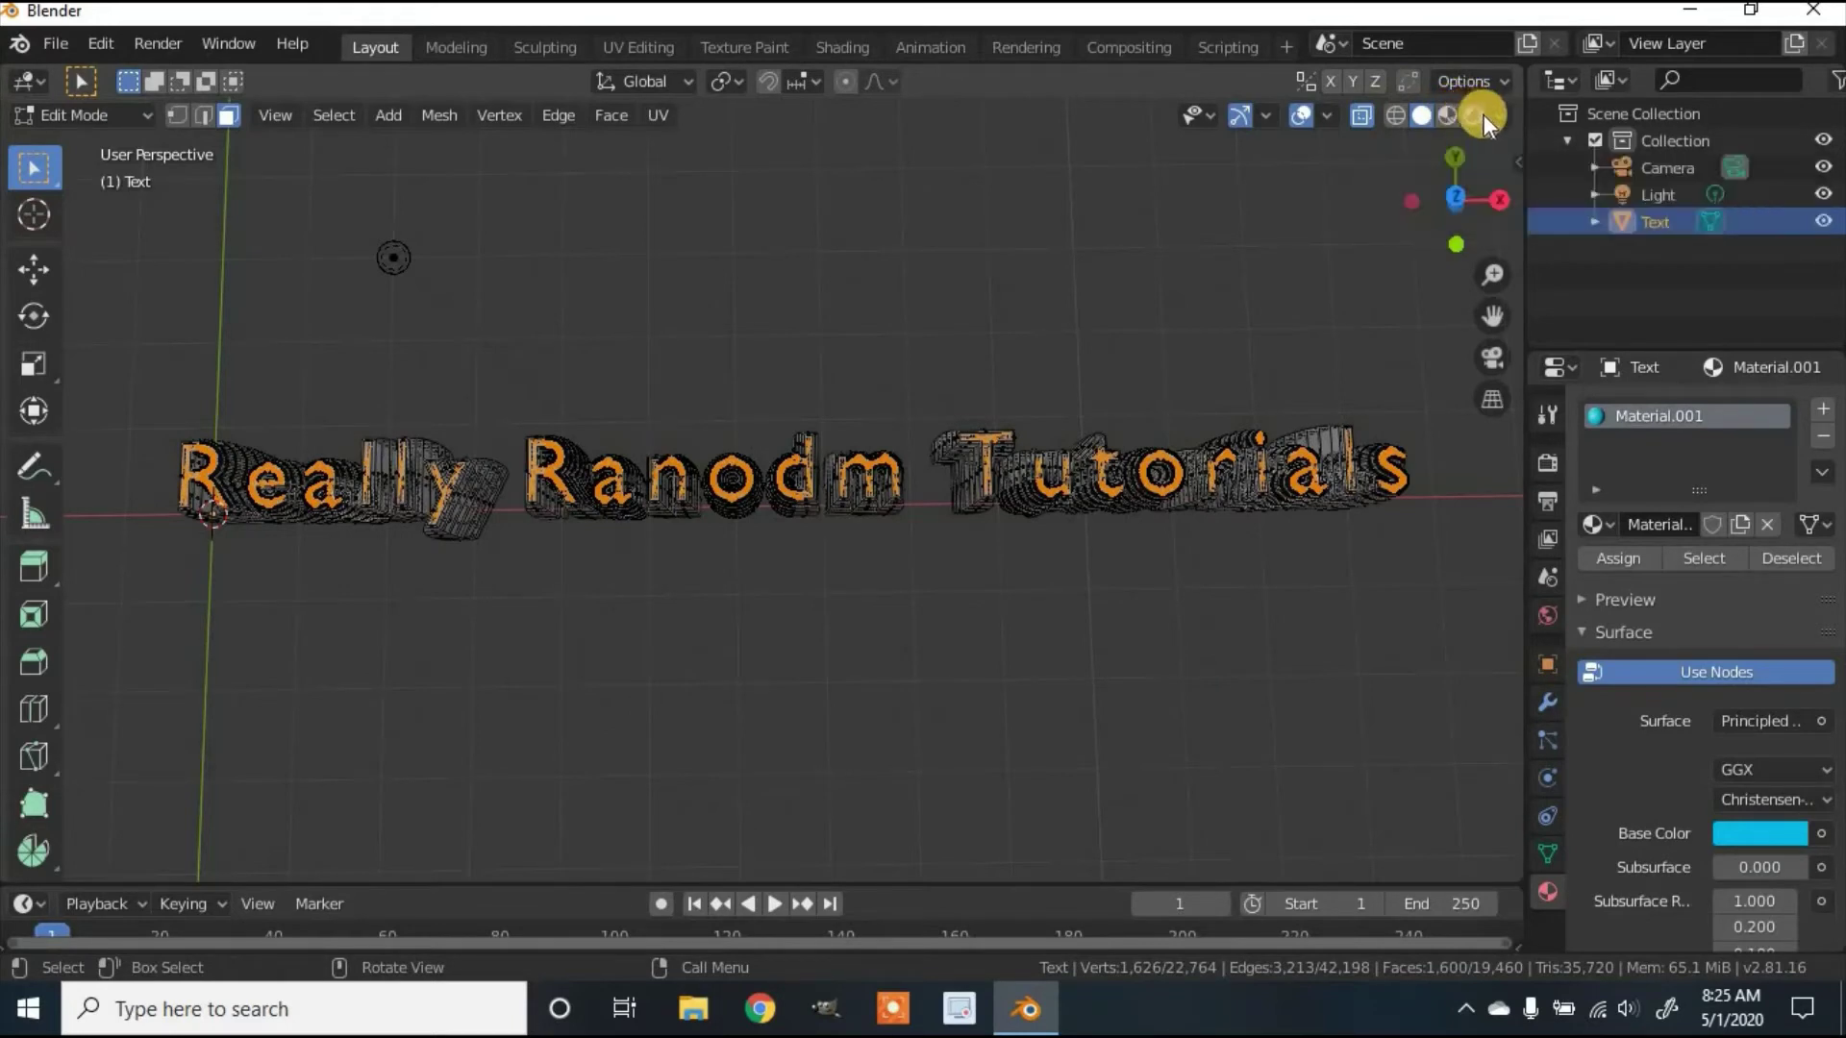
{"action": "left_click", "coordinate": [1448, 116]}
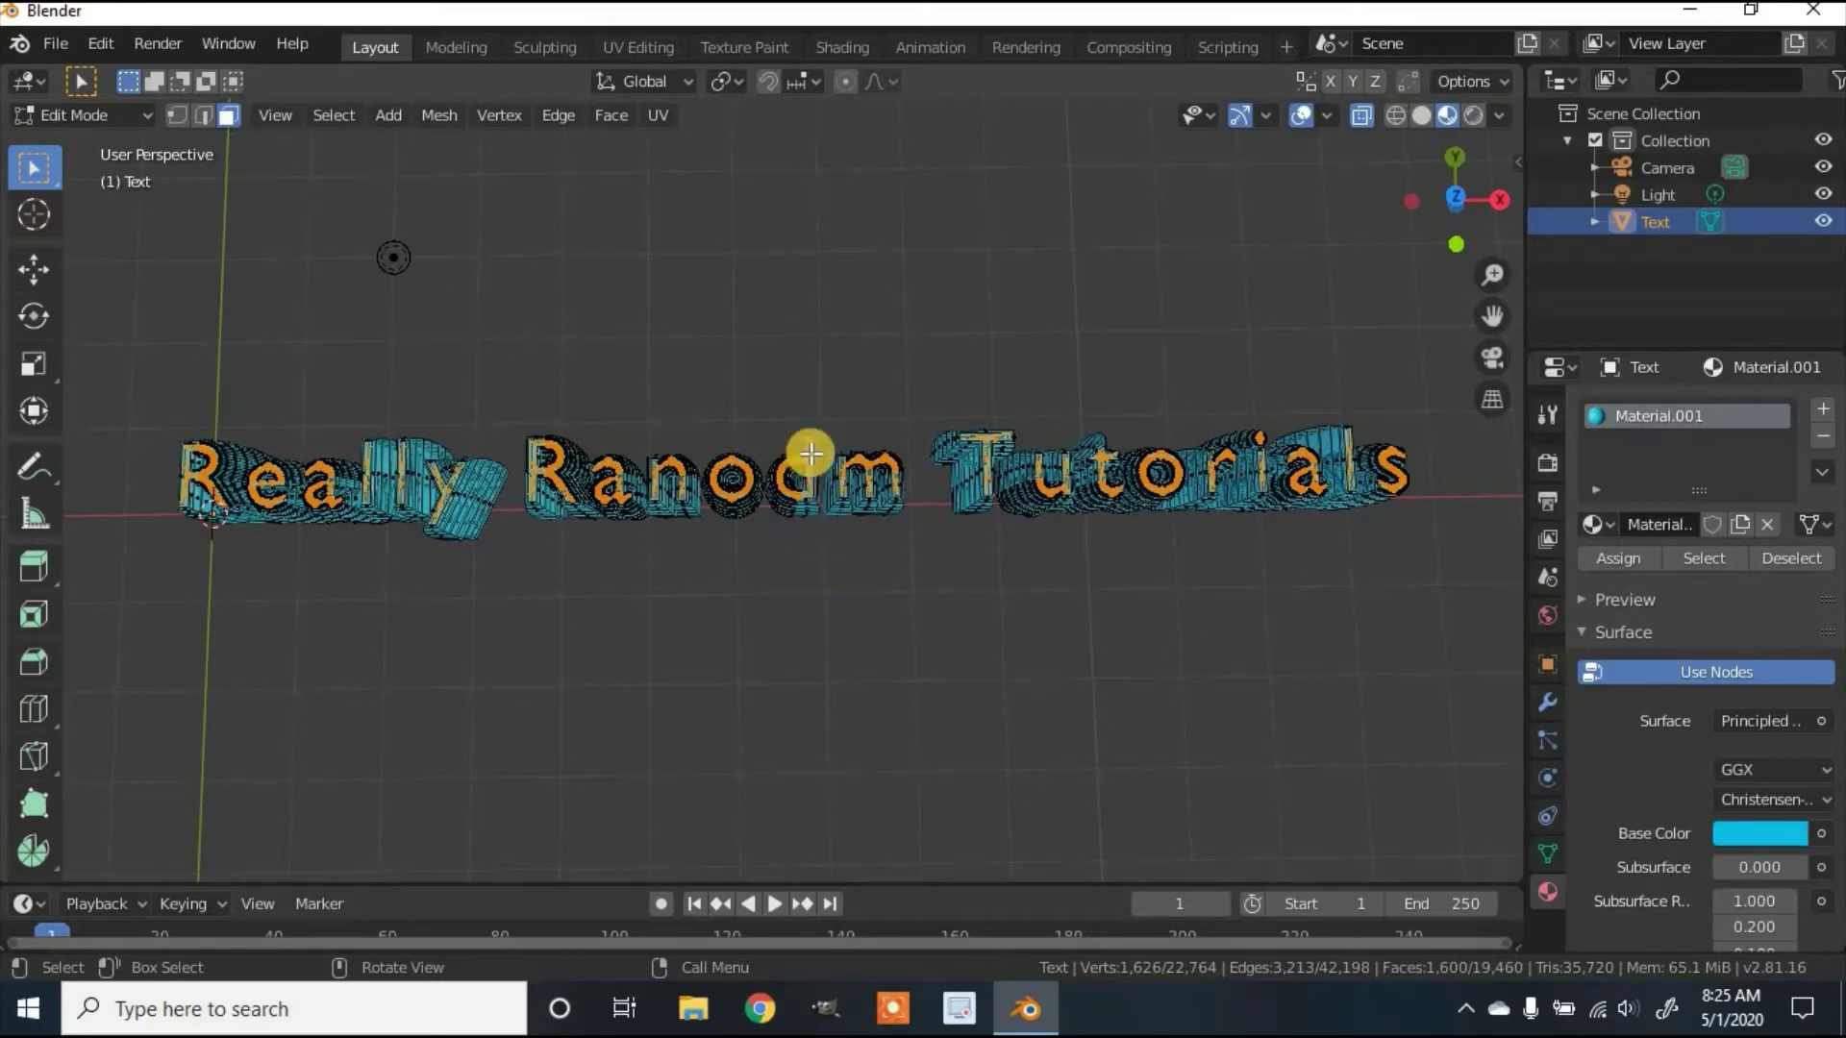
- Select the side faces of the letters
{"action": "middle_click_drag", "start_coordinate": [811, 453], "coordinate": [830, 521]}
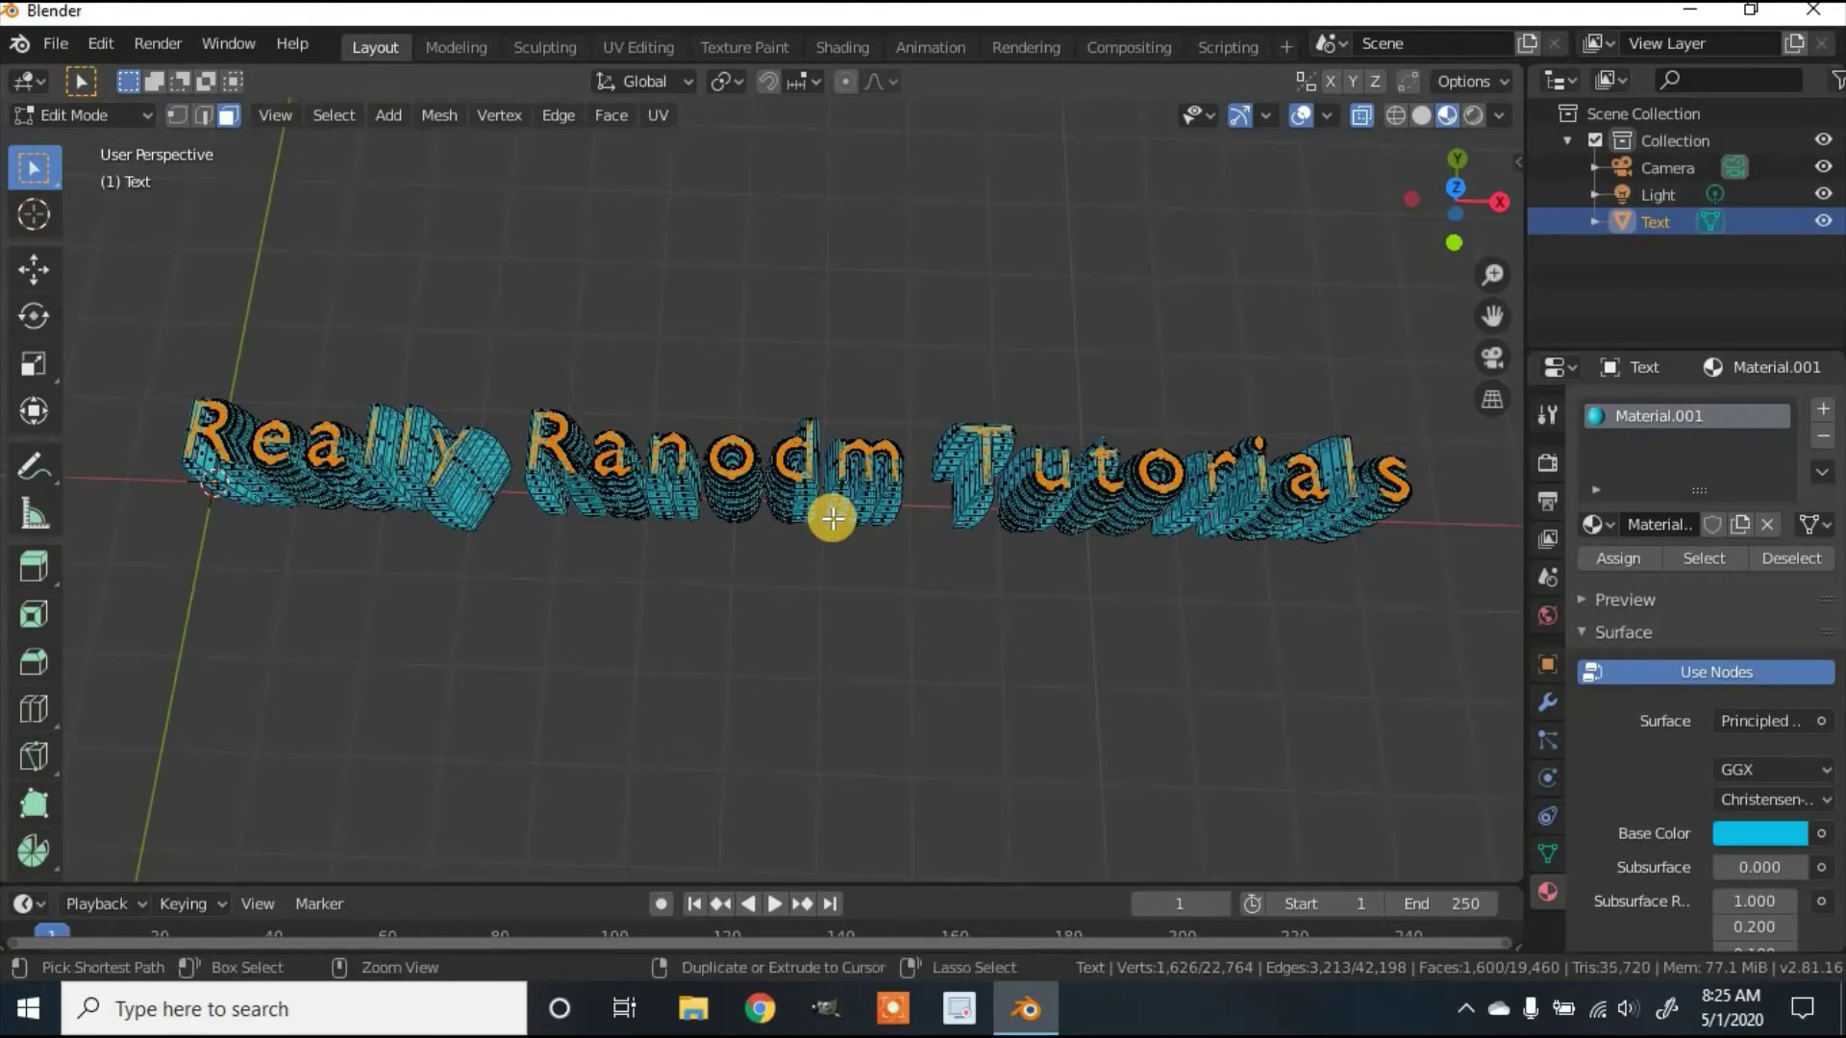
{"action": "key", "text": "ctrl+l"}
{"action": "middle_click_drag", "start_coordinate": [829, 488], "coordinate": [782, 523]}
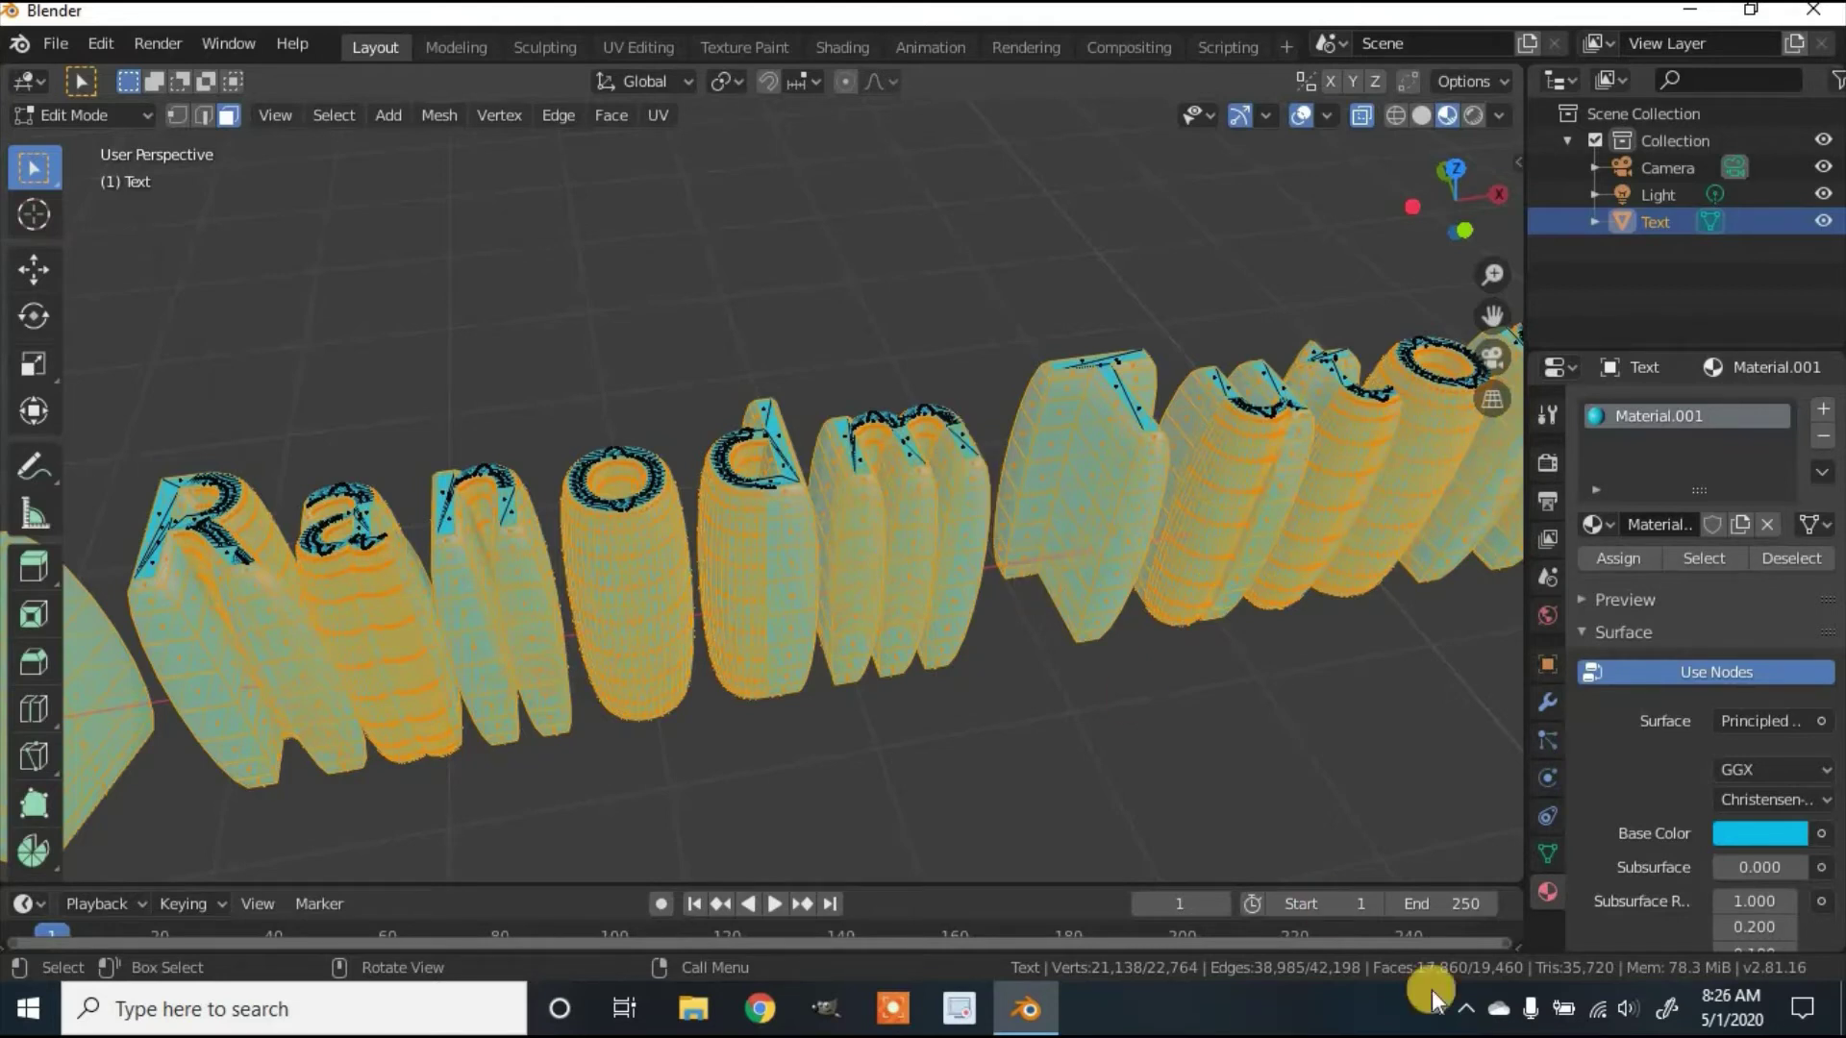
- Assign the side faces a new material, Material.002, with base colour E7E7E7, then leave Edit Mode
{"action": "left_click", "coordinate": [1543, 892]}
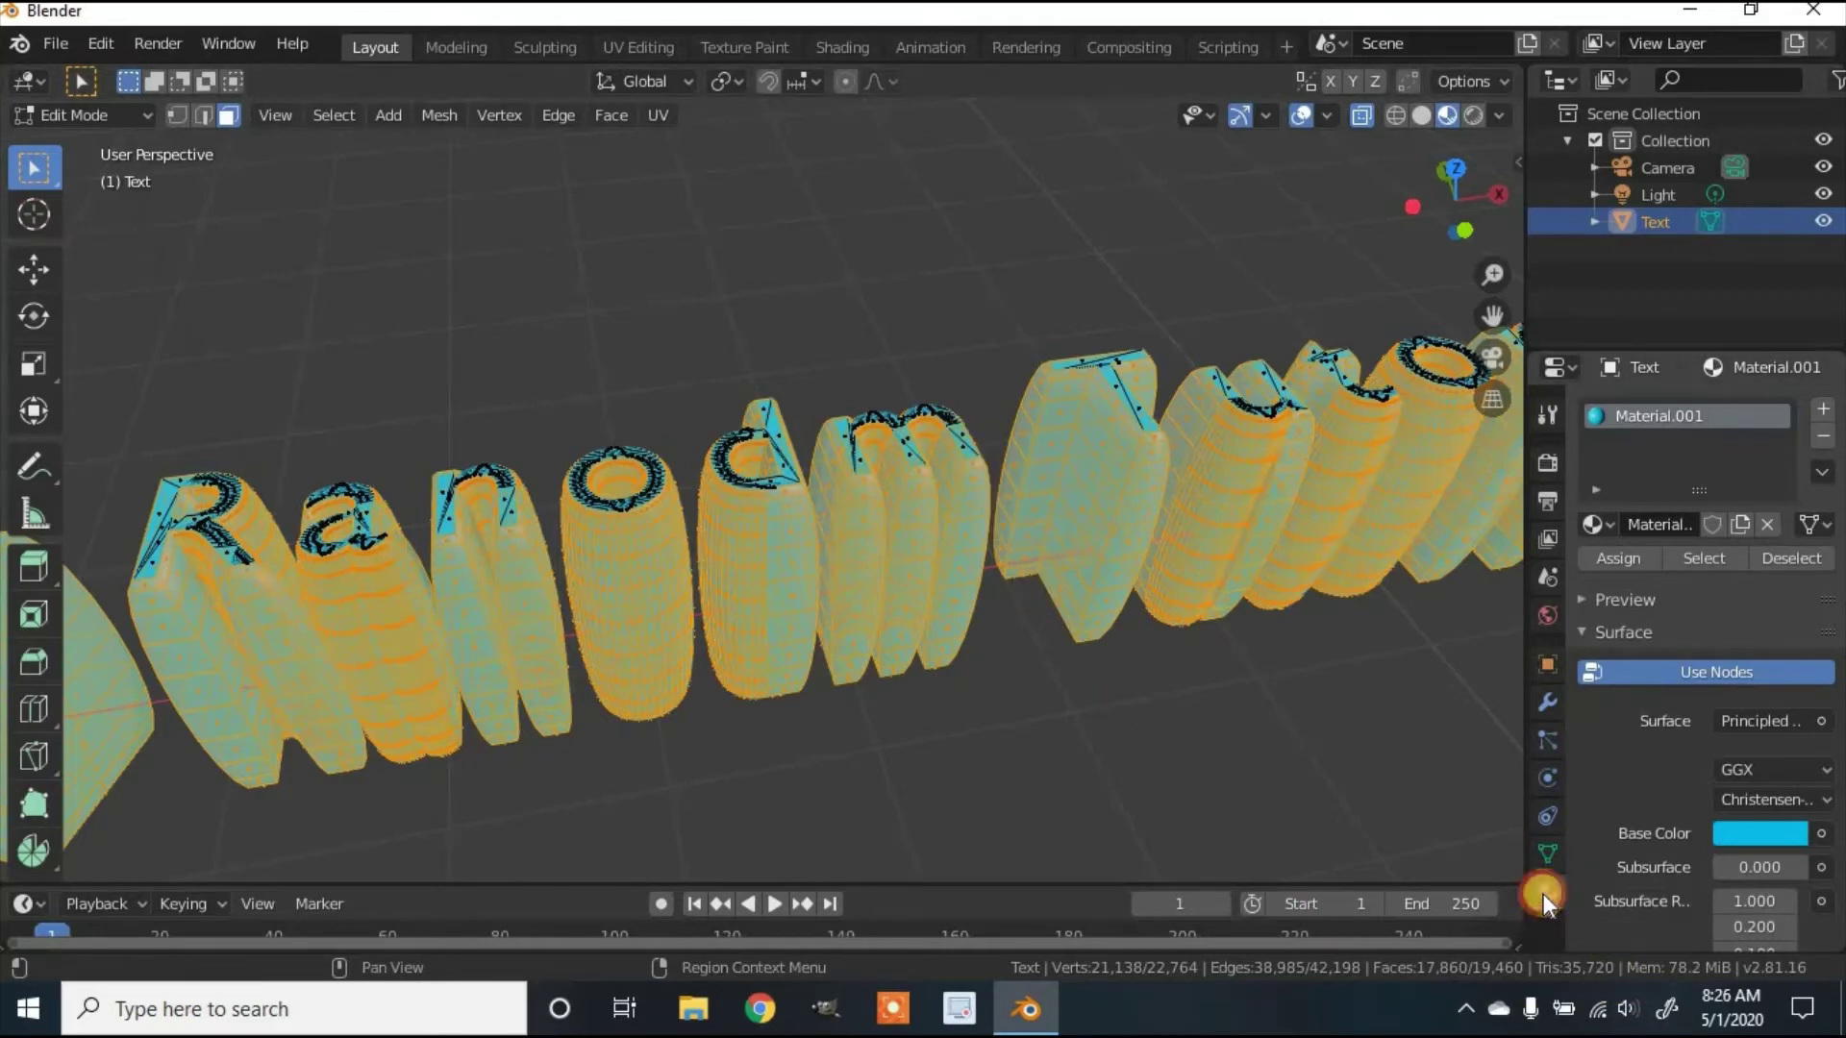
{"action": "left_click", "coordinate": [1820, 413]}
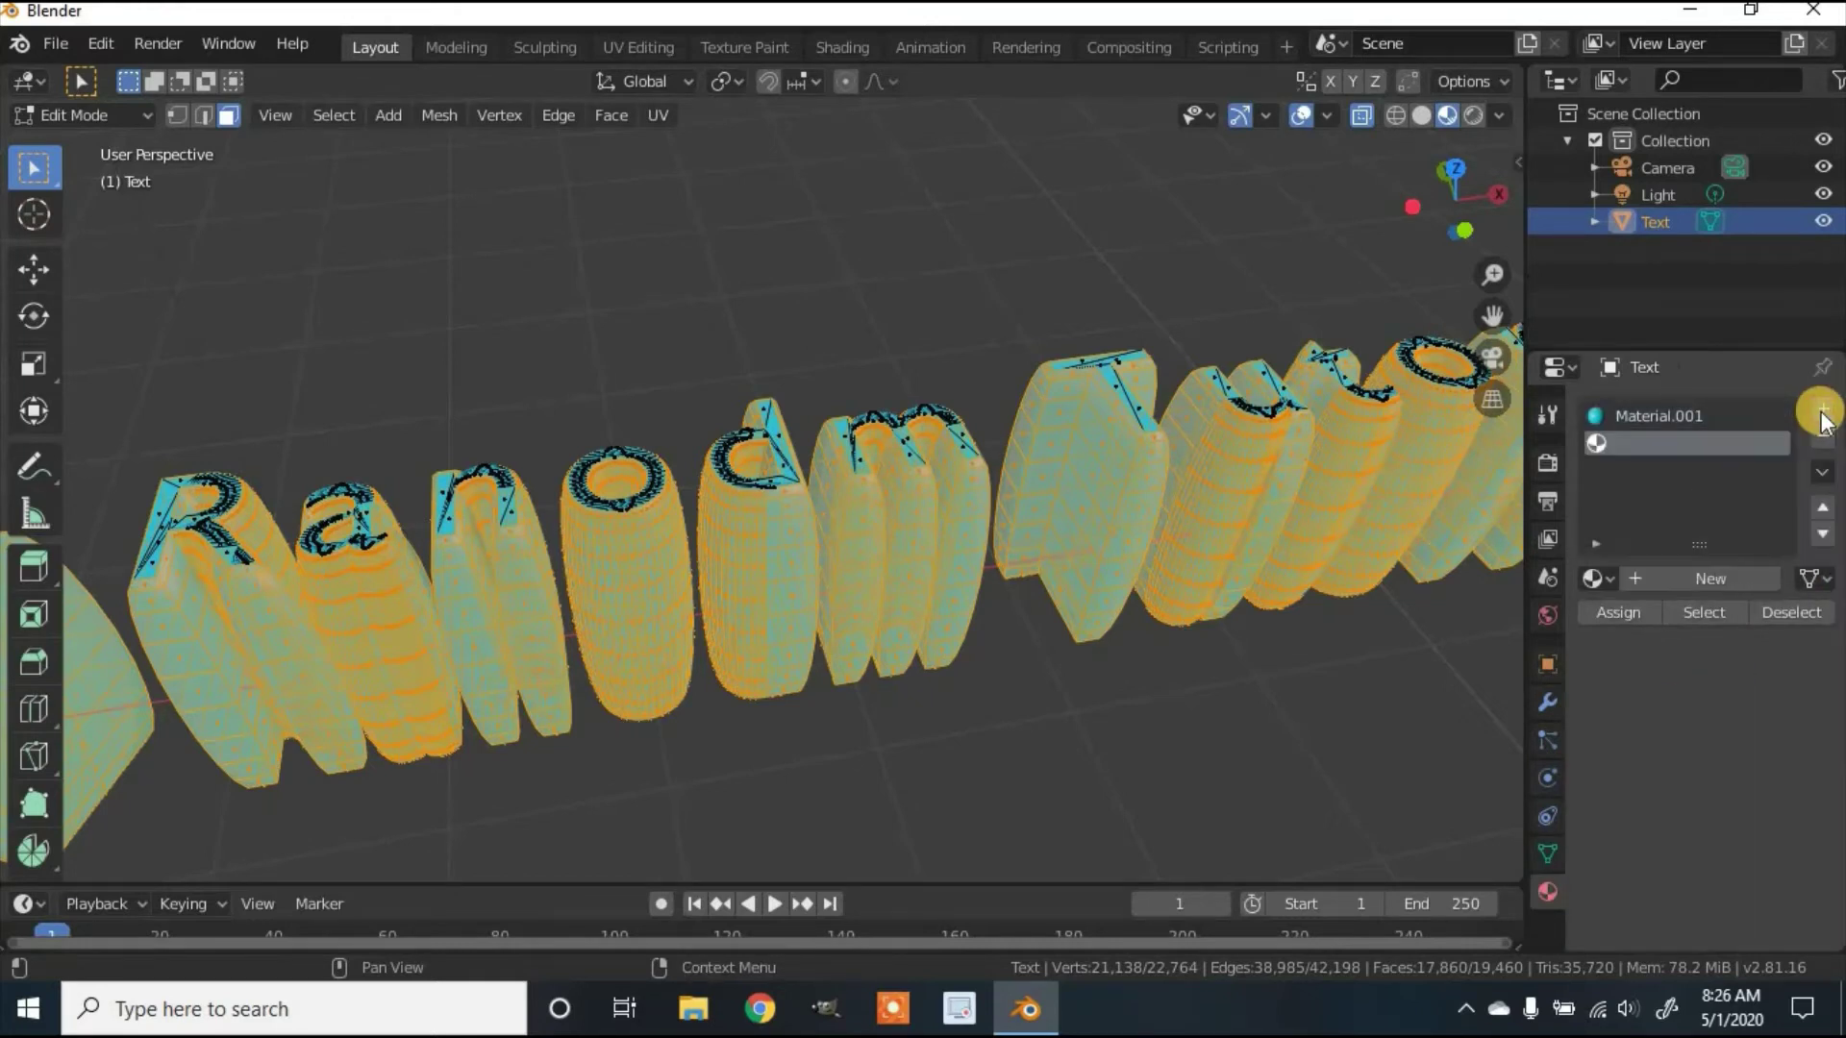
{"action": "left_click", "coordinate": [1599, 615]}
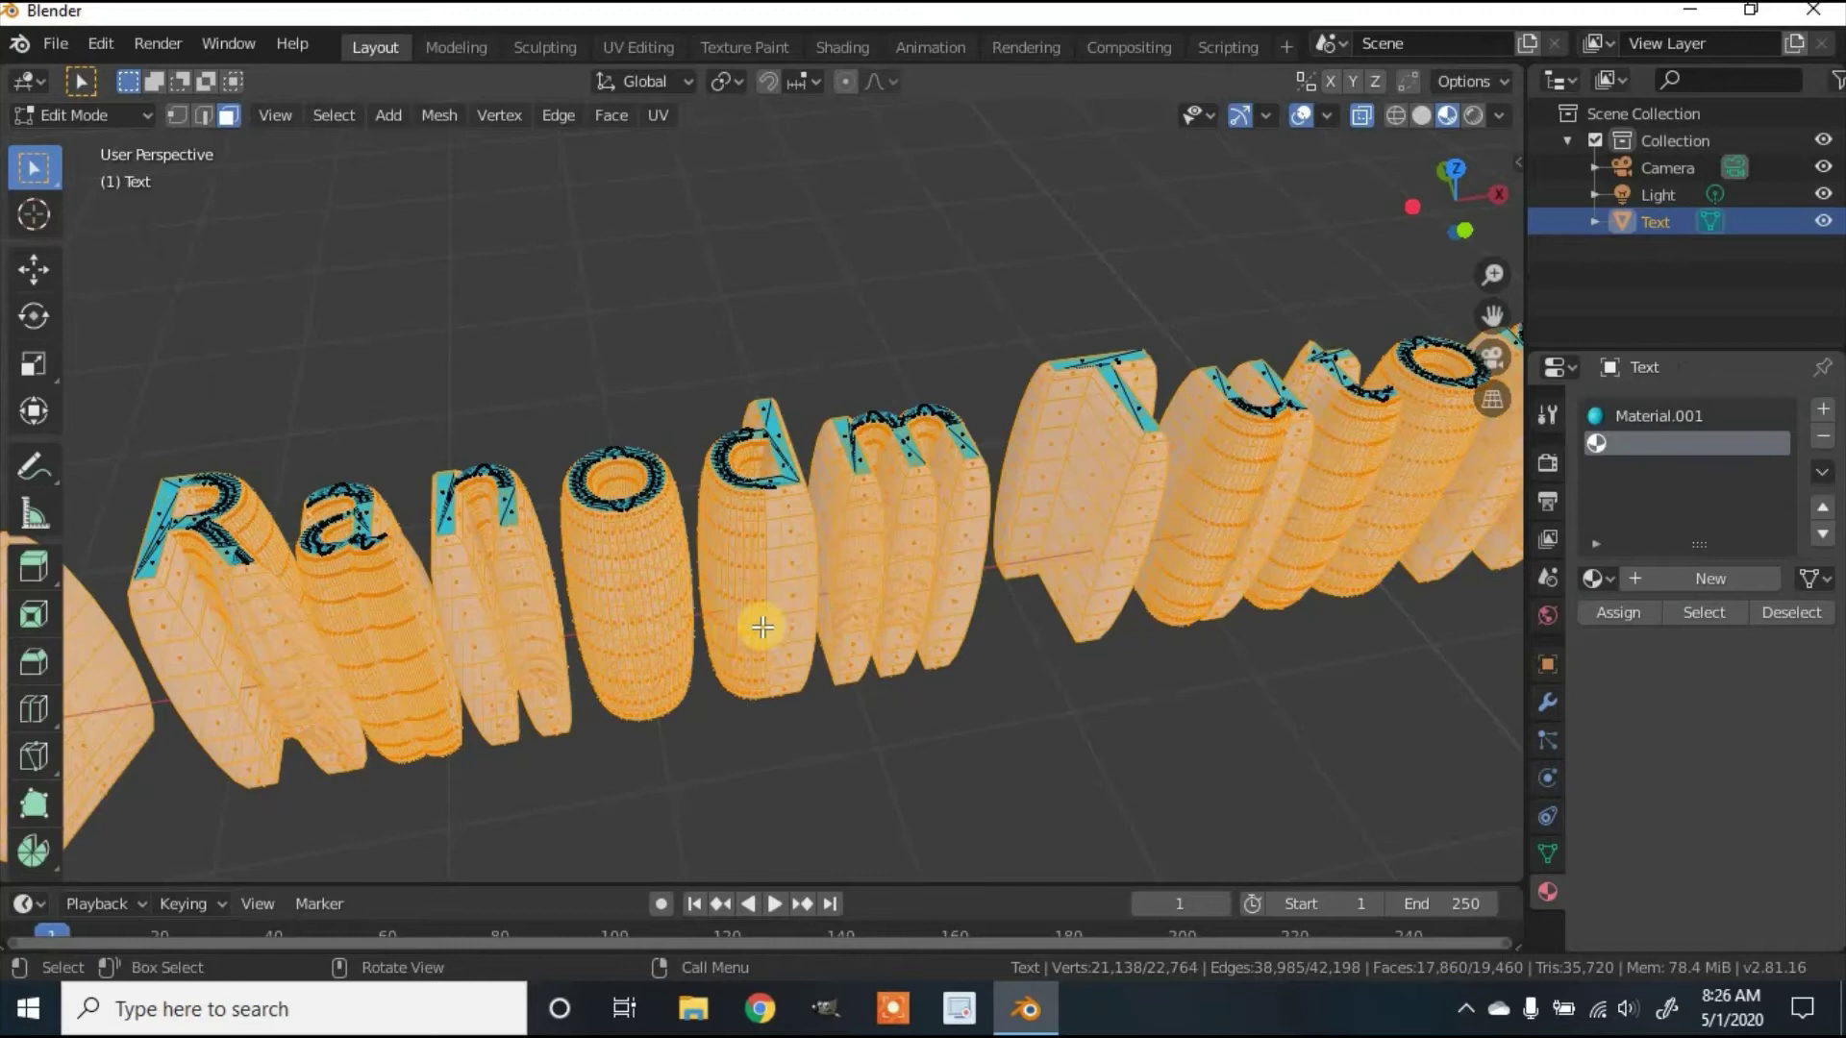
{"action": "left_click", "coordinate": [1728, 580]}
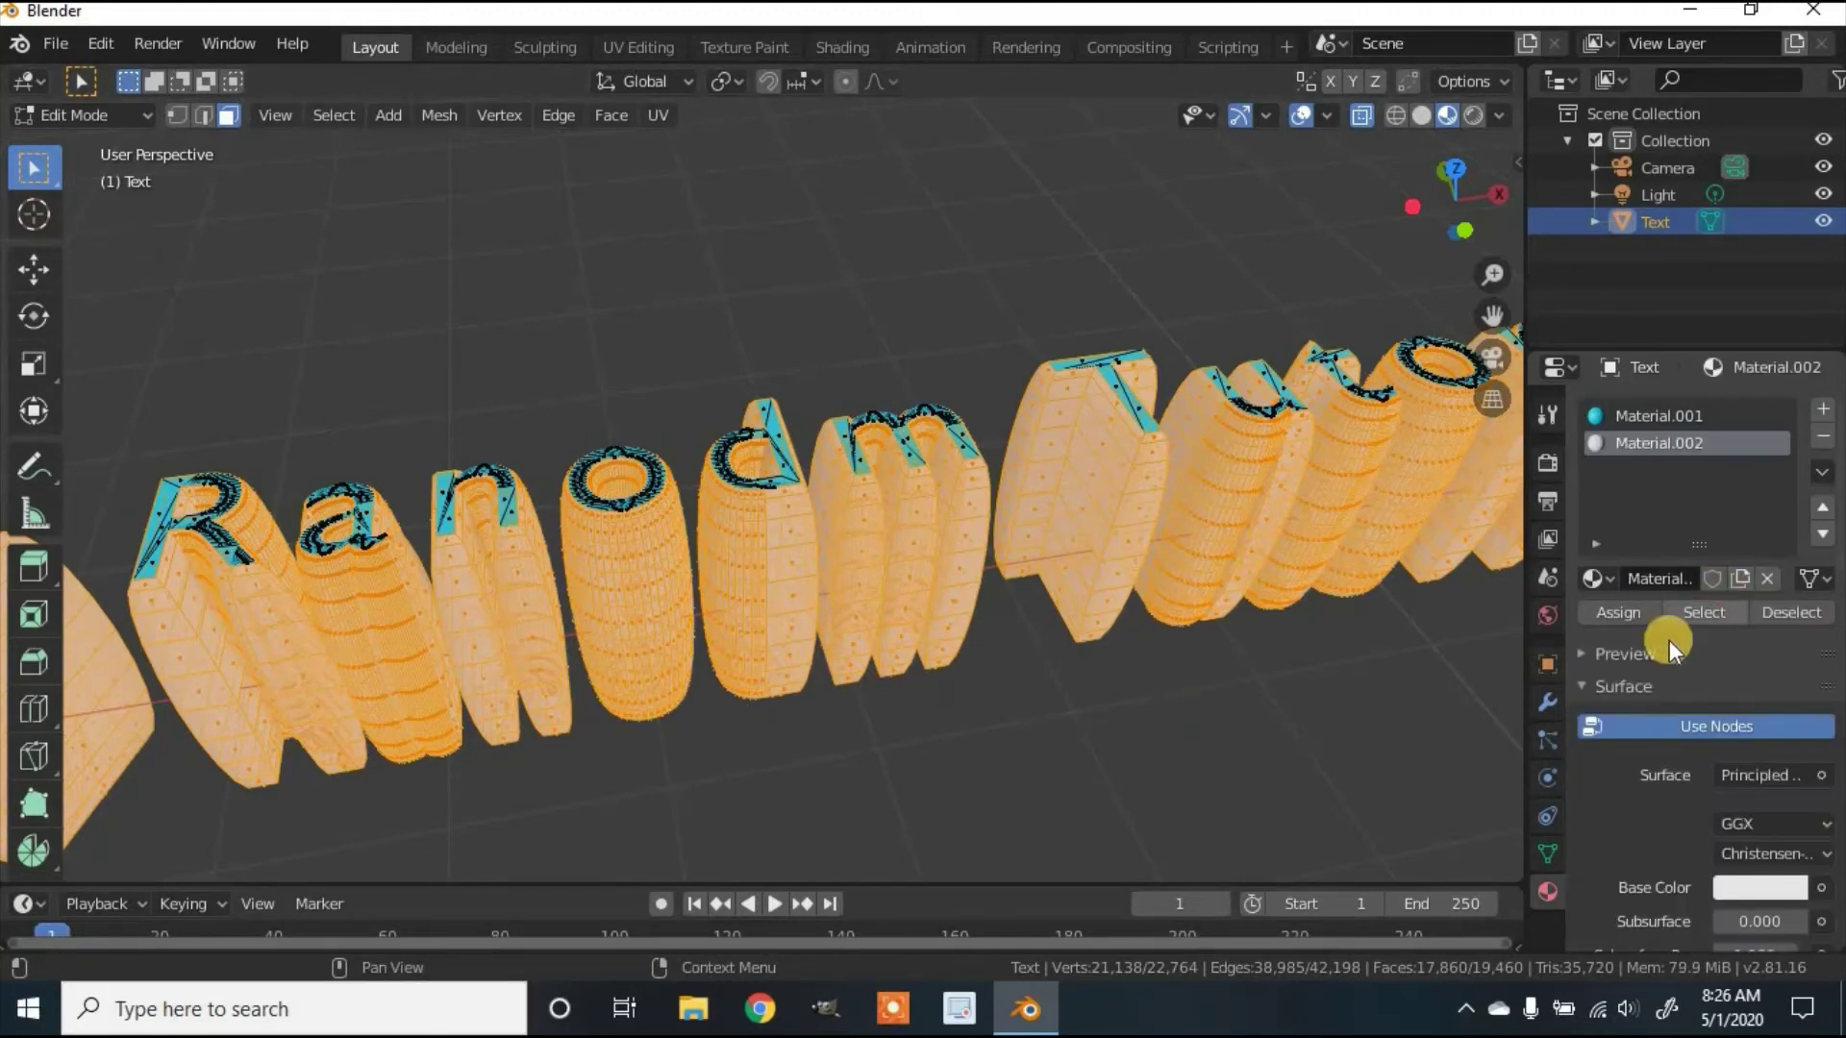
{"action": "left_click", "coordinate": [1746, 884]}
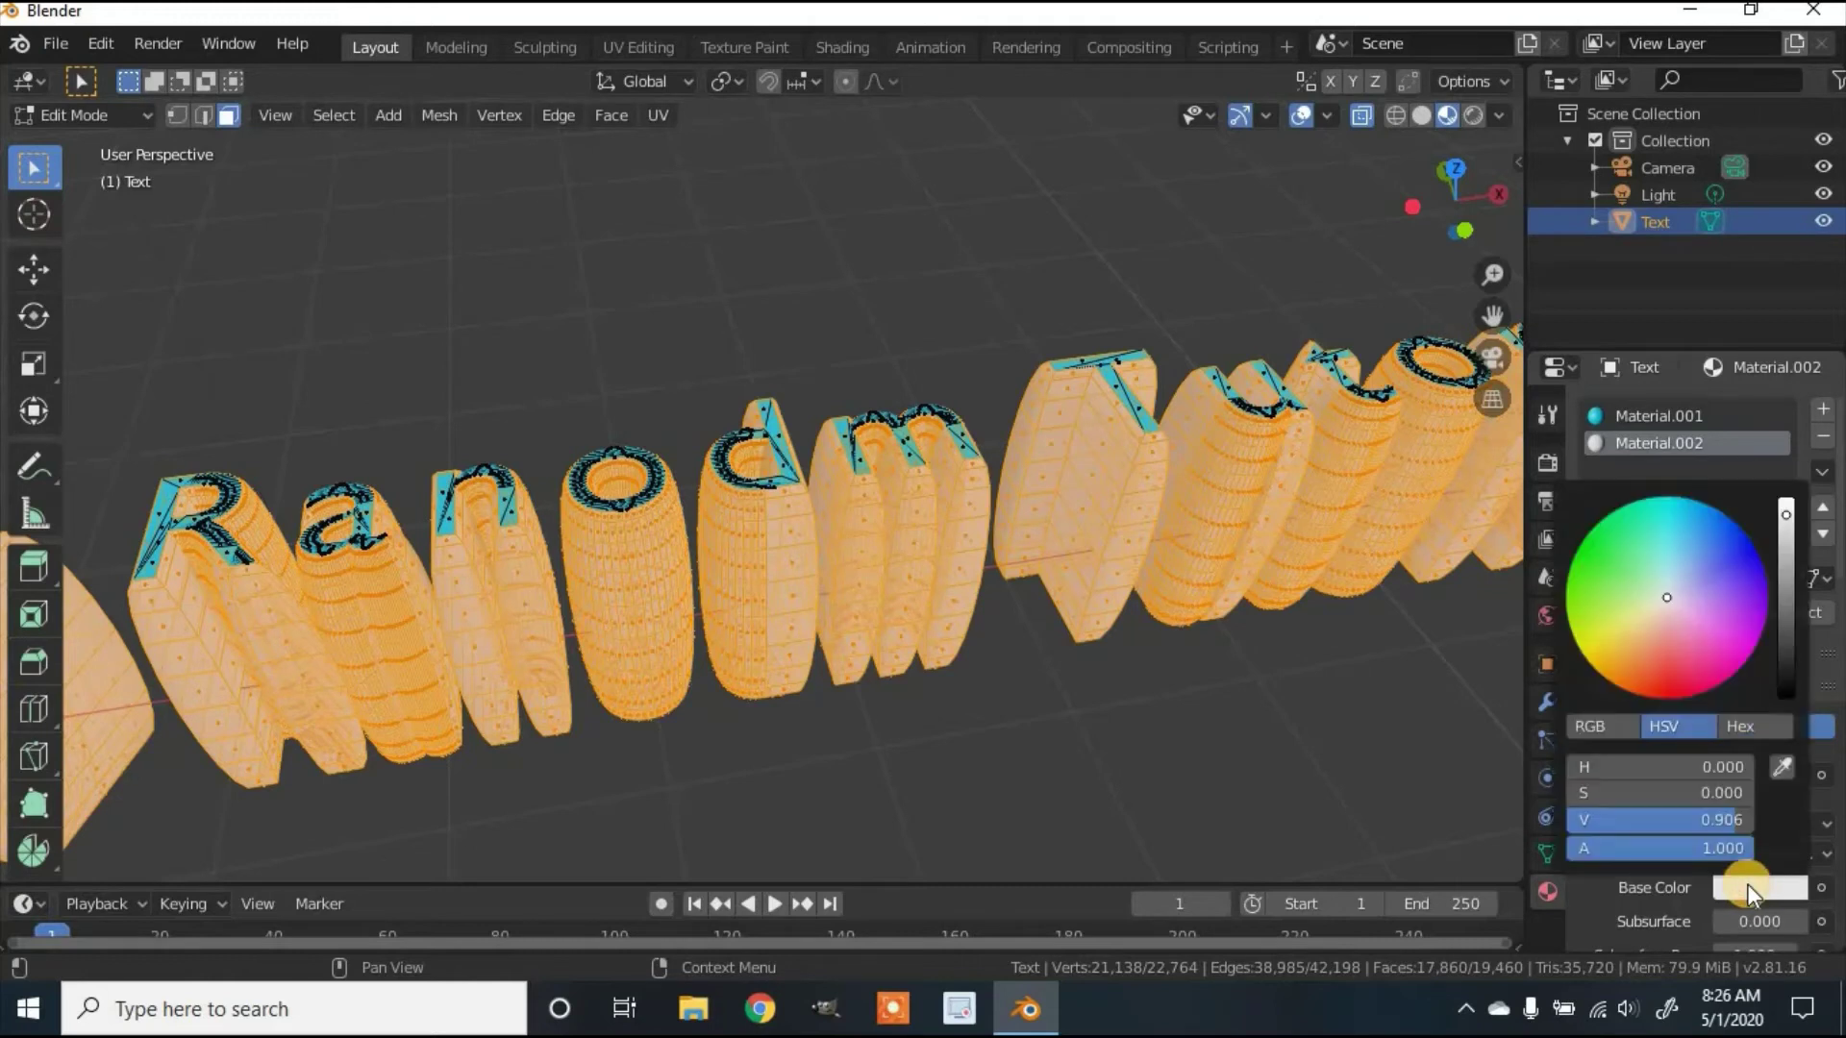
{"action": "left_click", "coordinate": [1753, 723]}
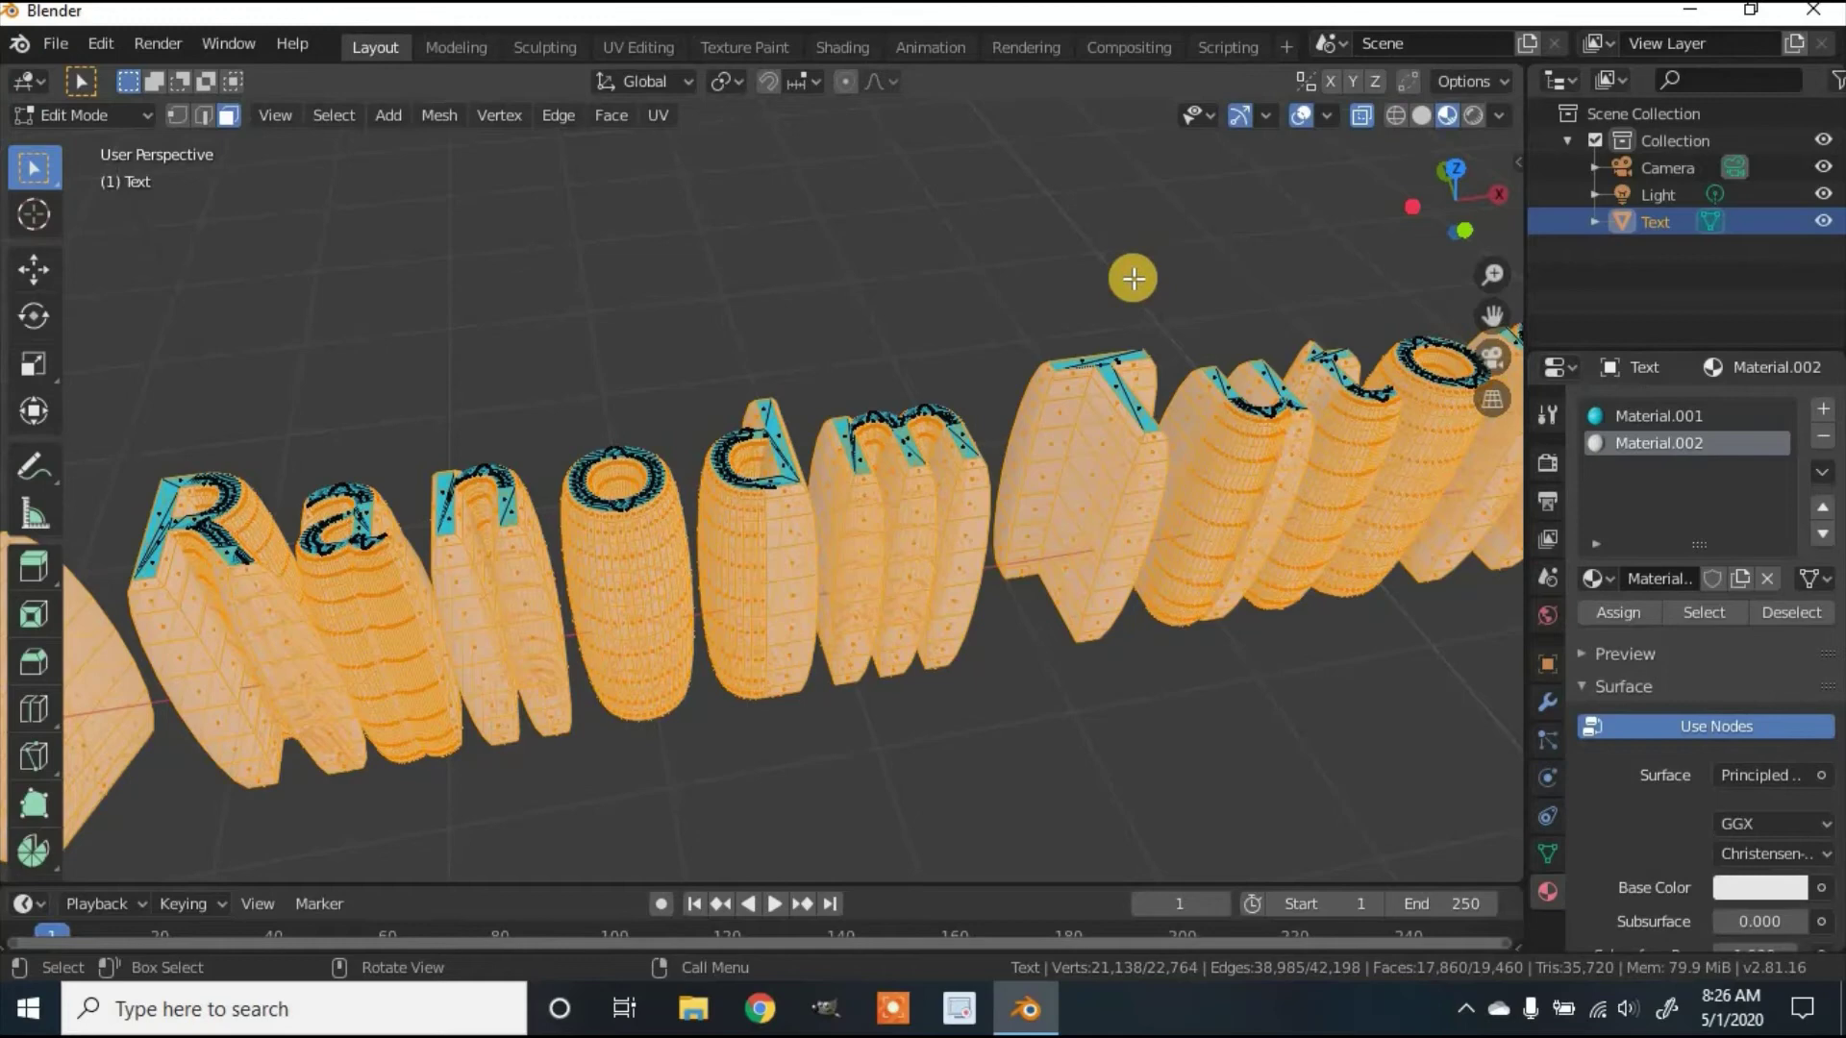
{"action": "key", "text": "Tab"}
{"action": "middle_click_drag", "start_coordinate": [1001, 434], "coordinate": [819, 418]}
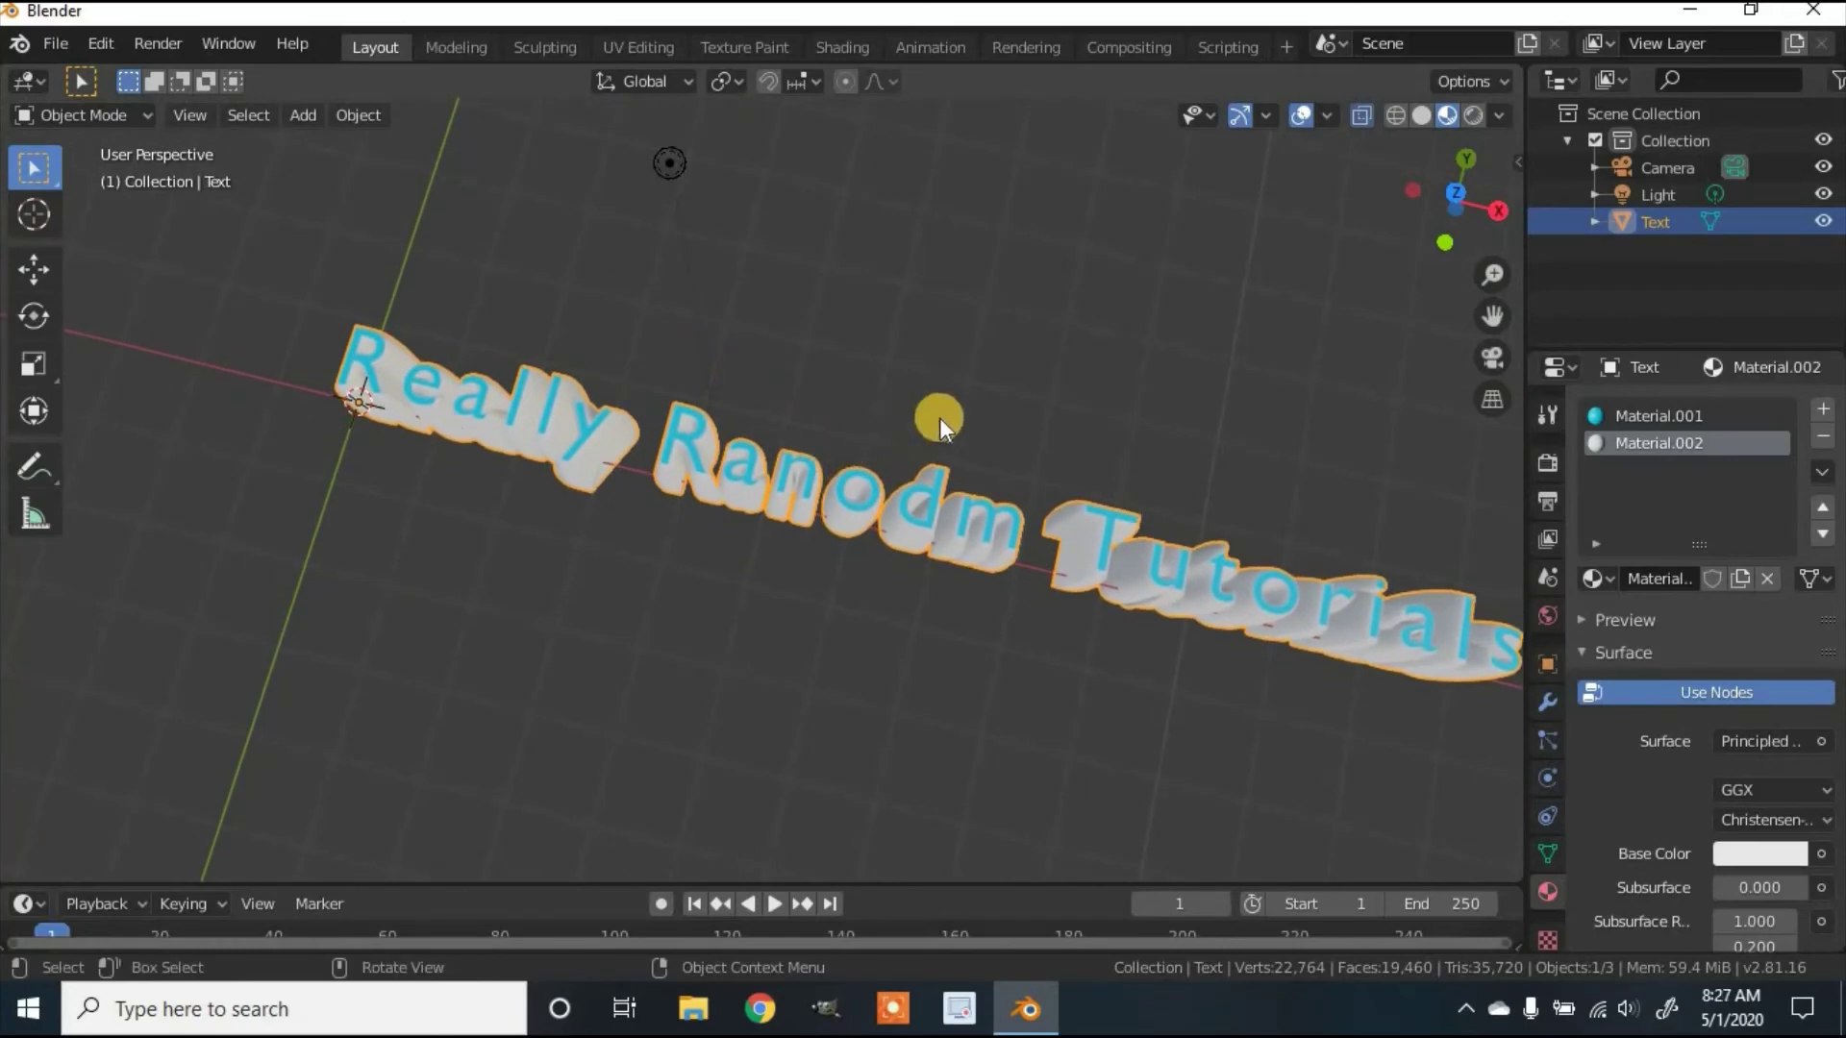
{"action": "middle_click_drag", "start_coordinate": [777, 504], "coordinate": [755, 333]}
{"action": "key", "text": "Tab"}
{"action": "key", "text": "Tab"}
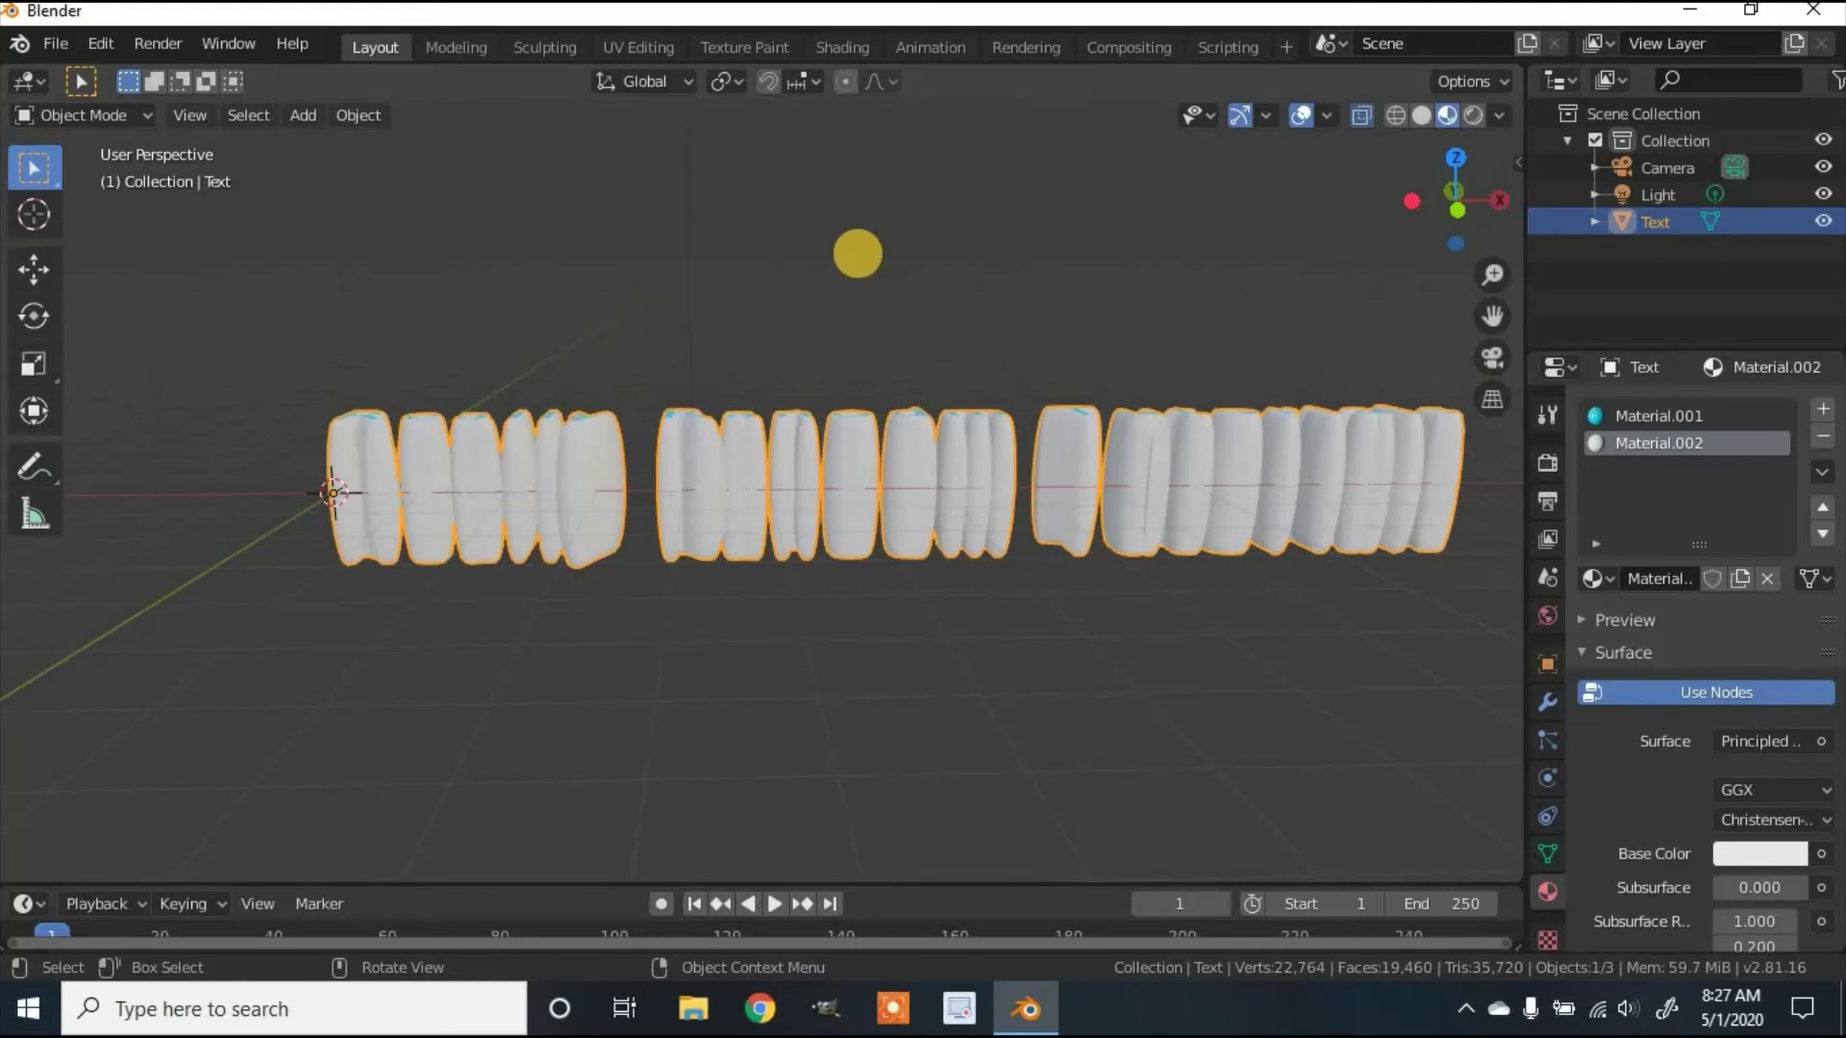
- Flatten the text object along the Z axis in Object Mode
{"action": "key", "text": "s"}
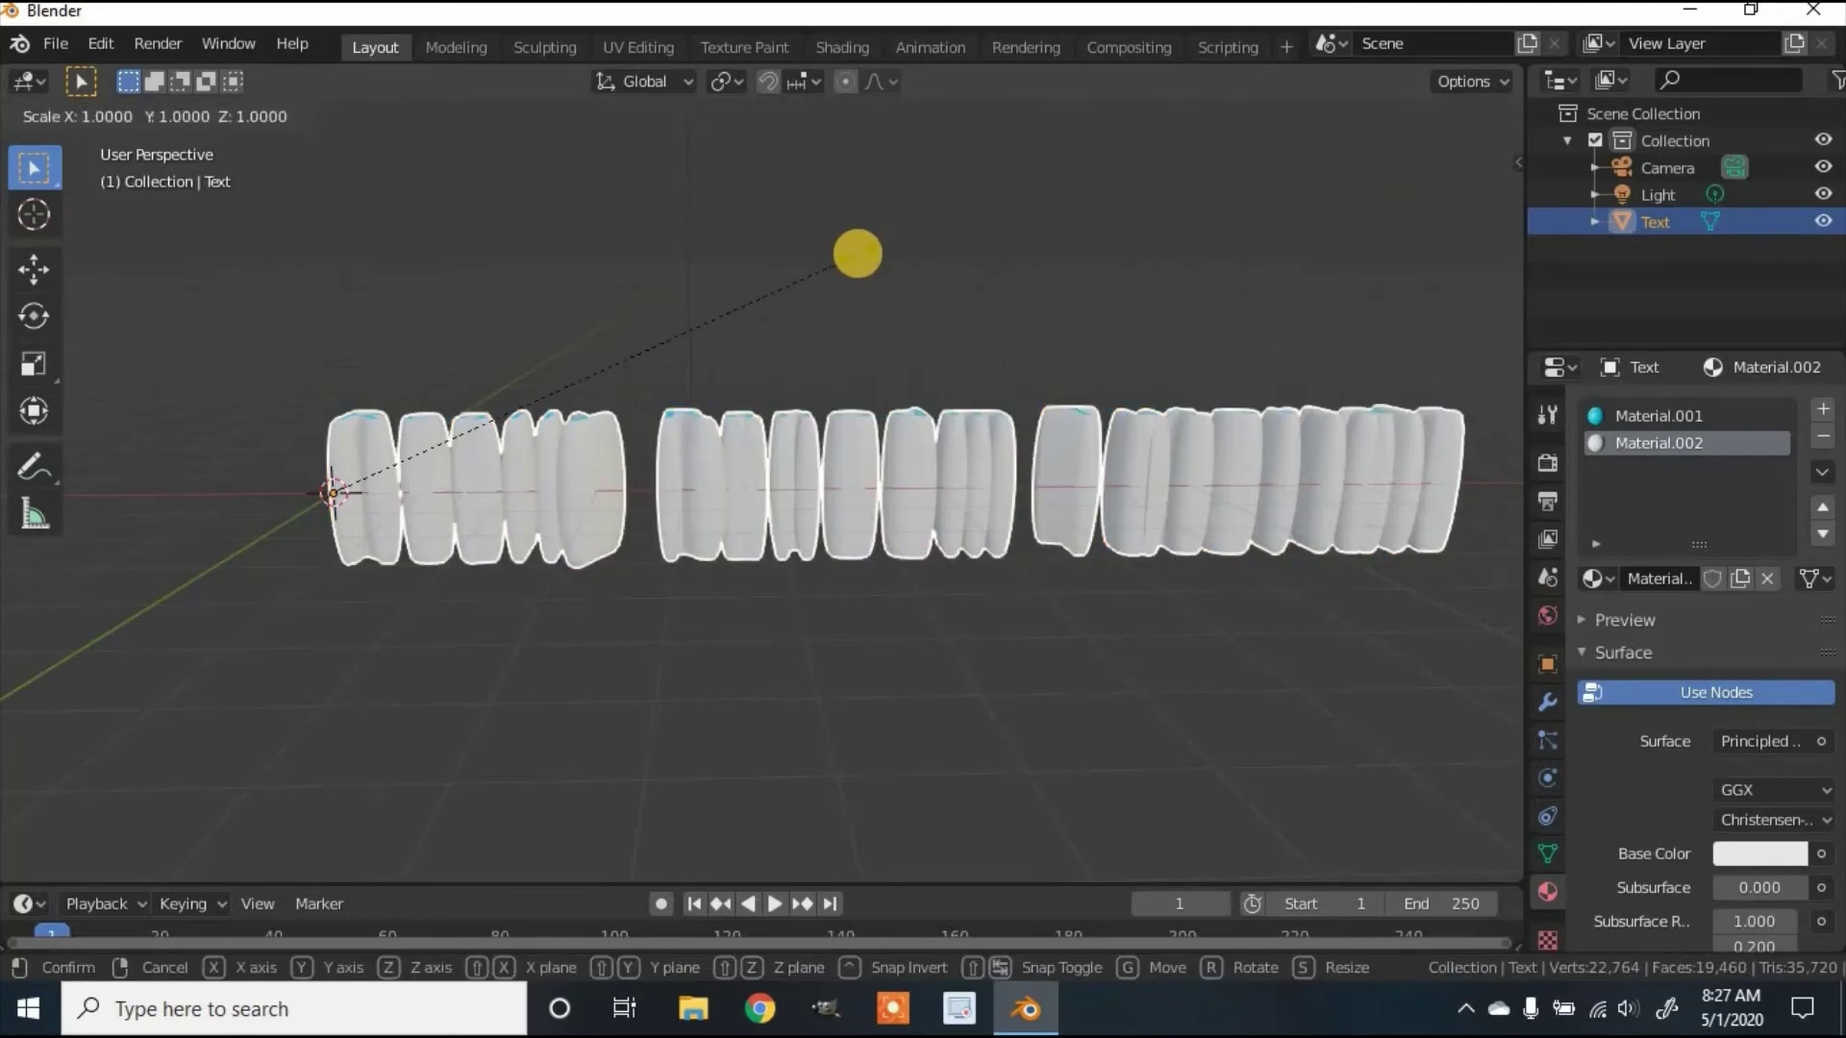
{"action": "key", "text": "z"}
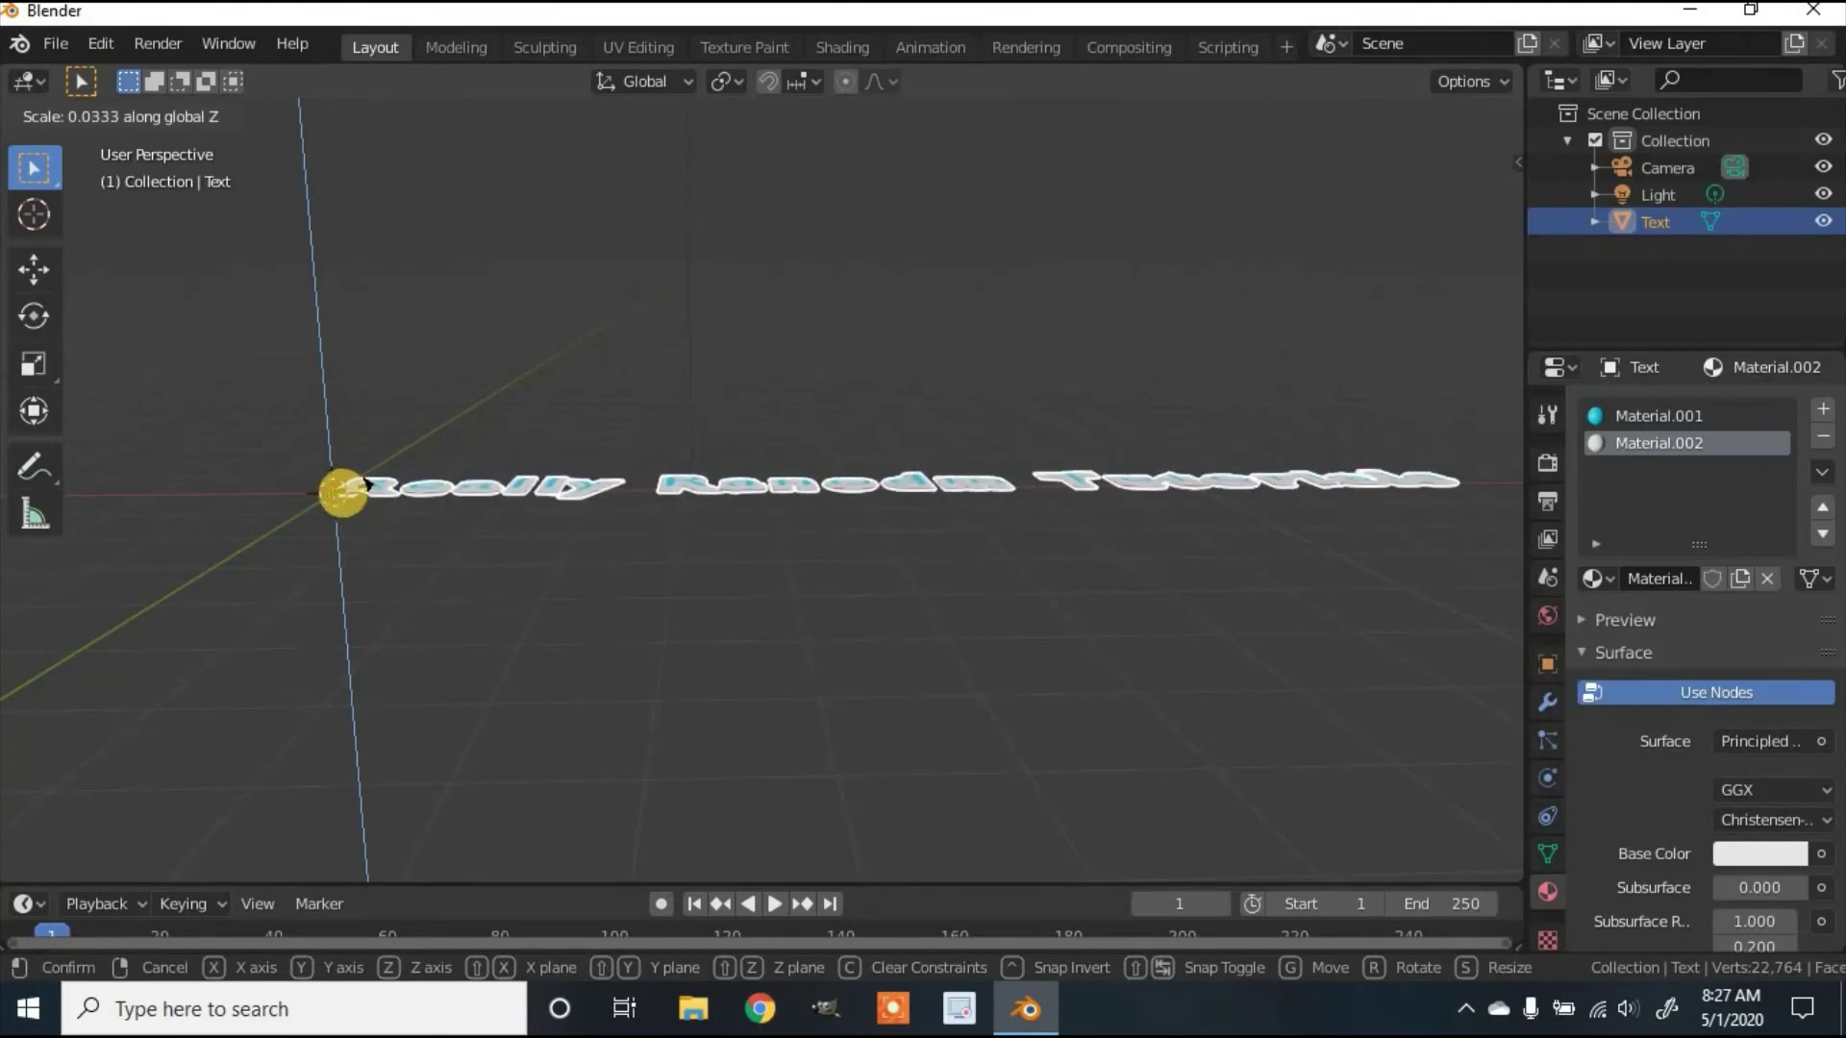
{"action": "left_click", "coordinate": [346, 490]}
{"action": "middle_click_drag", "start_coordinate": [499, 478], "coordinate": [498, 717]}
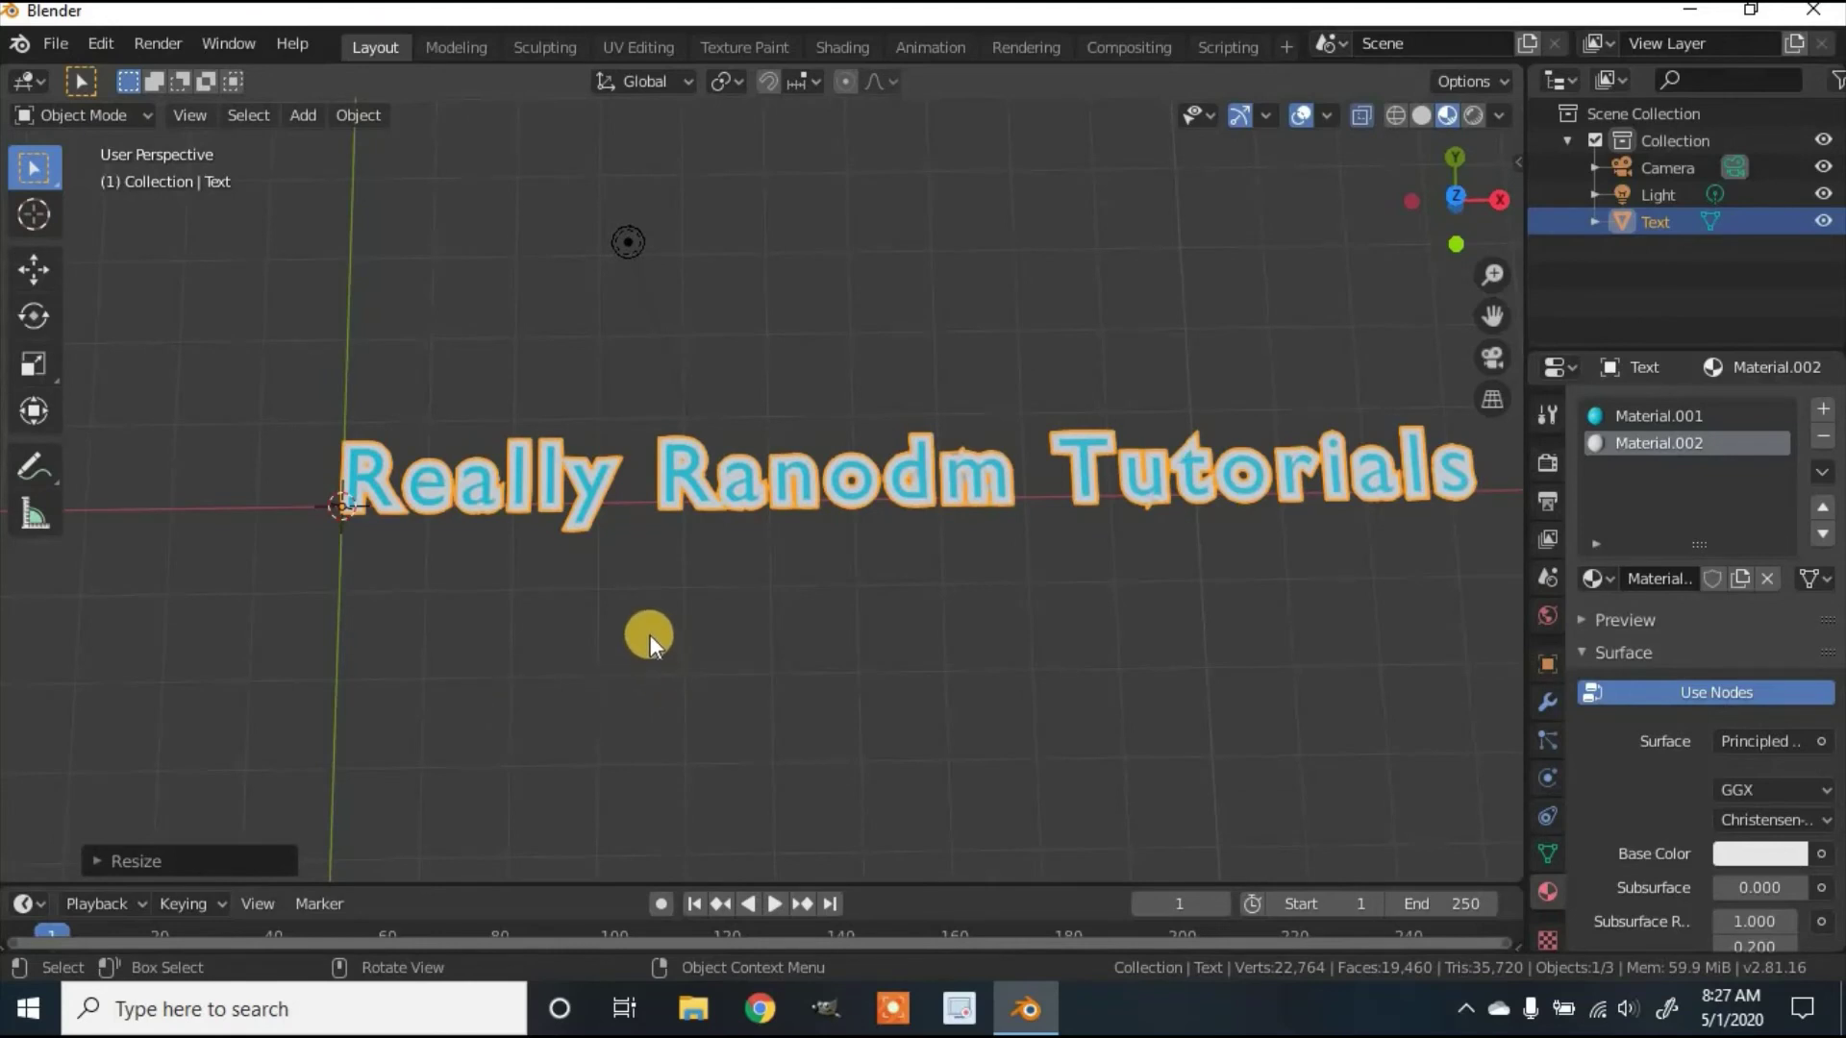
{"action": "middle_click_drag", "start_coordinate": [649, 634], "coordinate": [1109, 630]}
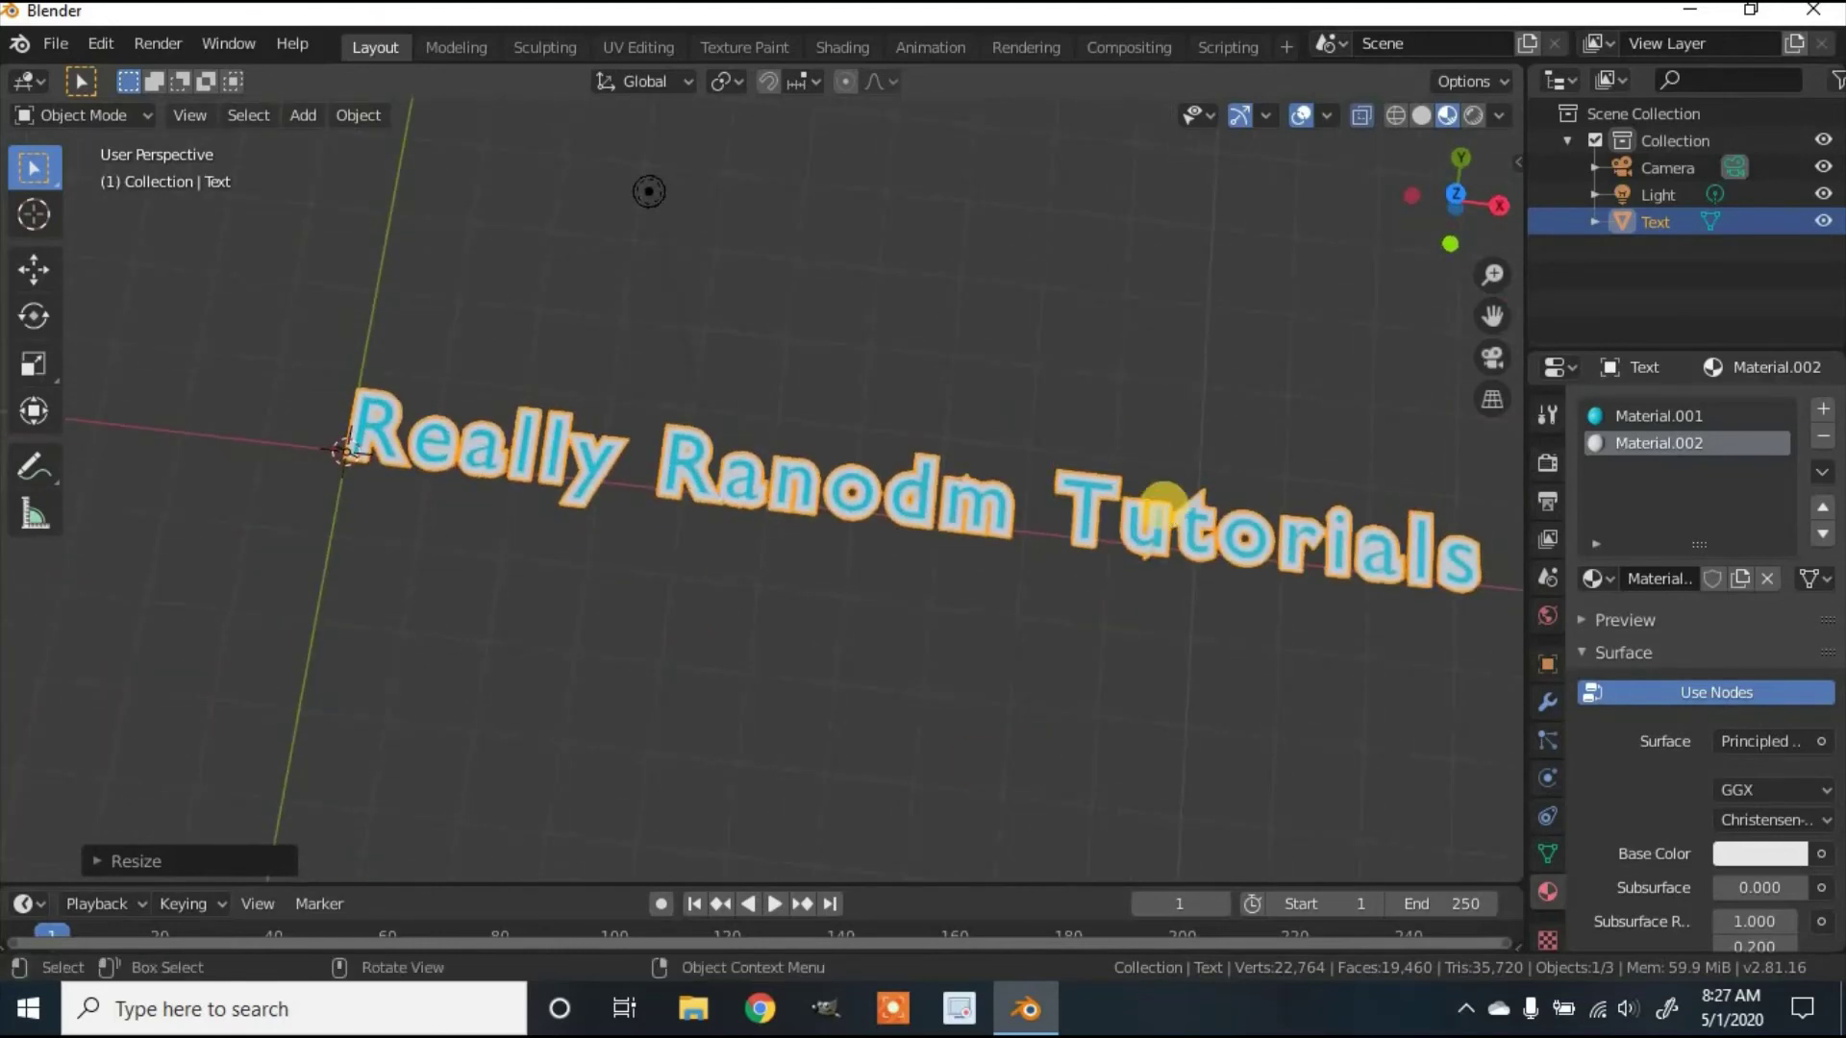
- Shrink the whole text object uniformly to a smaller size
{"action": "key", "text": "s"}
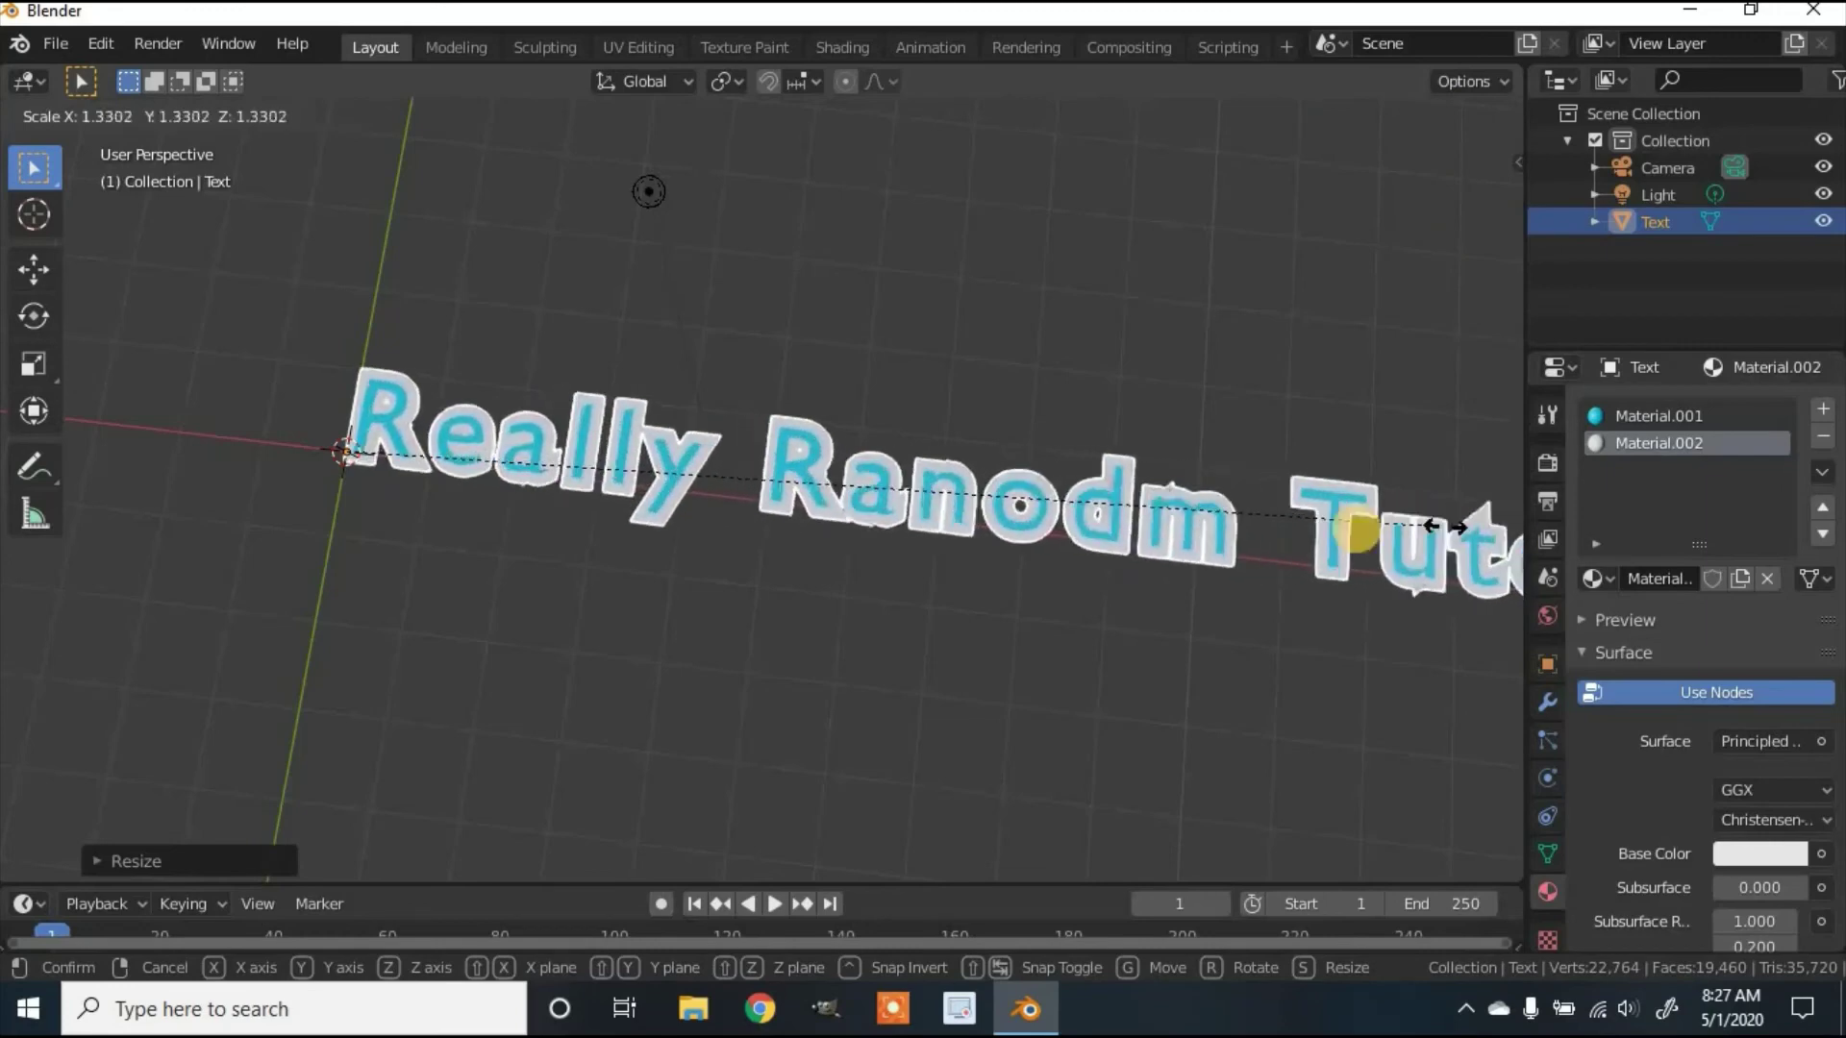
{"action": "left_click", "coordinate": [1249, 519]}
{"action": "middle_click_drag", "start_coordinate": [1151, 505], "coordinate": [927, 571]}
{"action": "scroll", "coordinate": [913, 562], "scroll_direction": "down", "scroll_amount": 5}
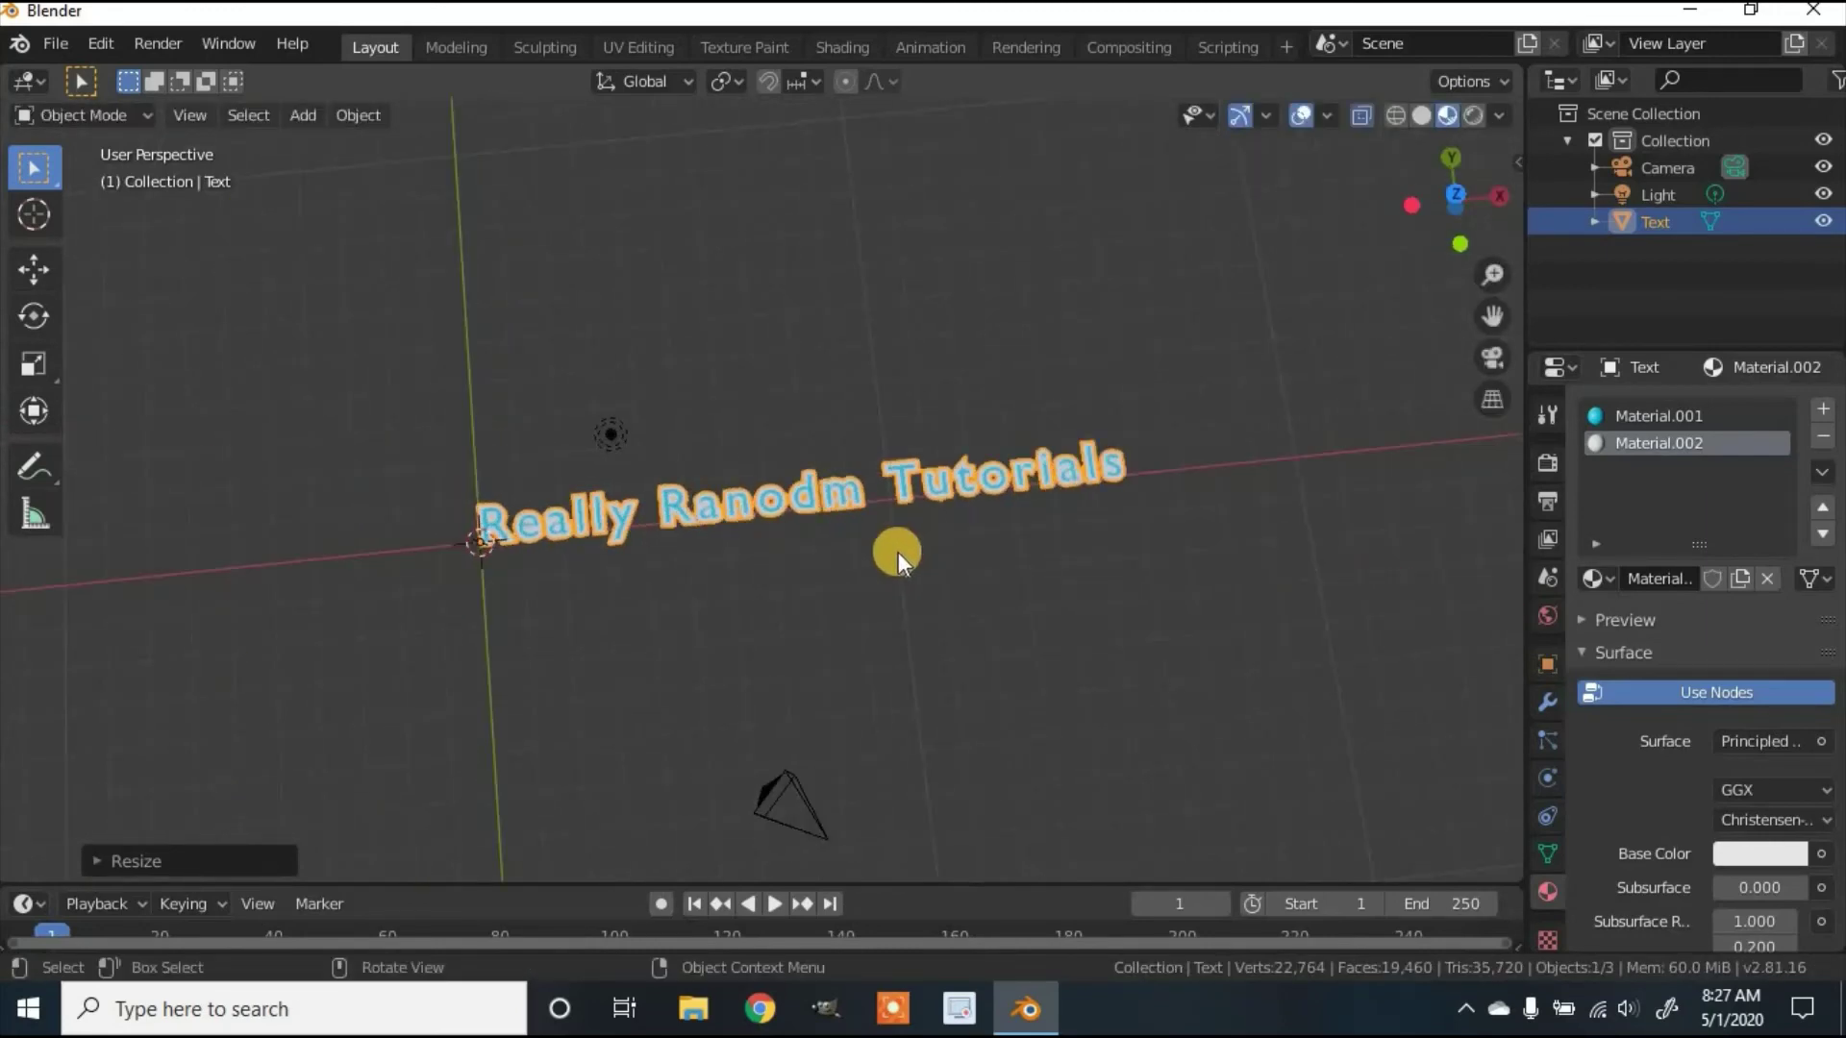
- Reduce the text's scale along the Y axis, then rescale it along X
{"action": "key", "text": "s"}
{"action": "key", "text": "y"}
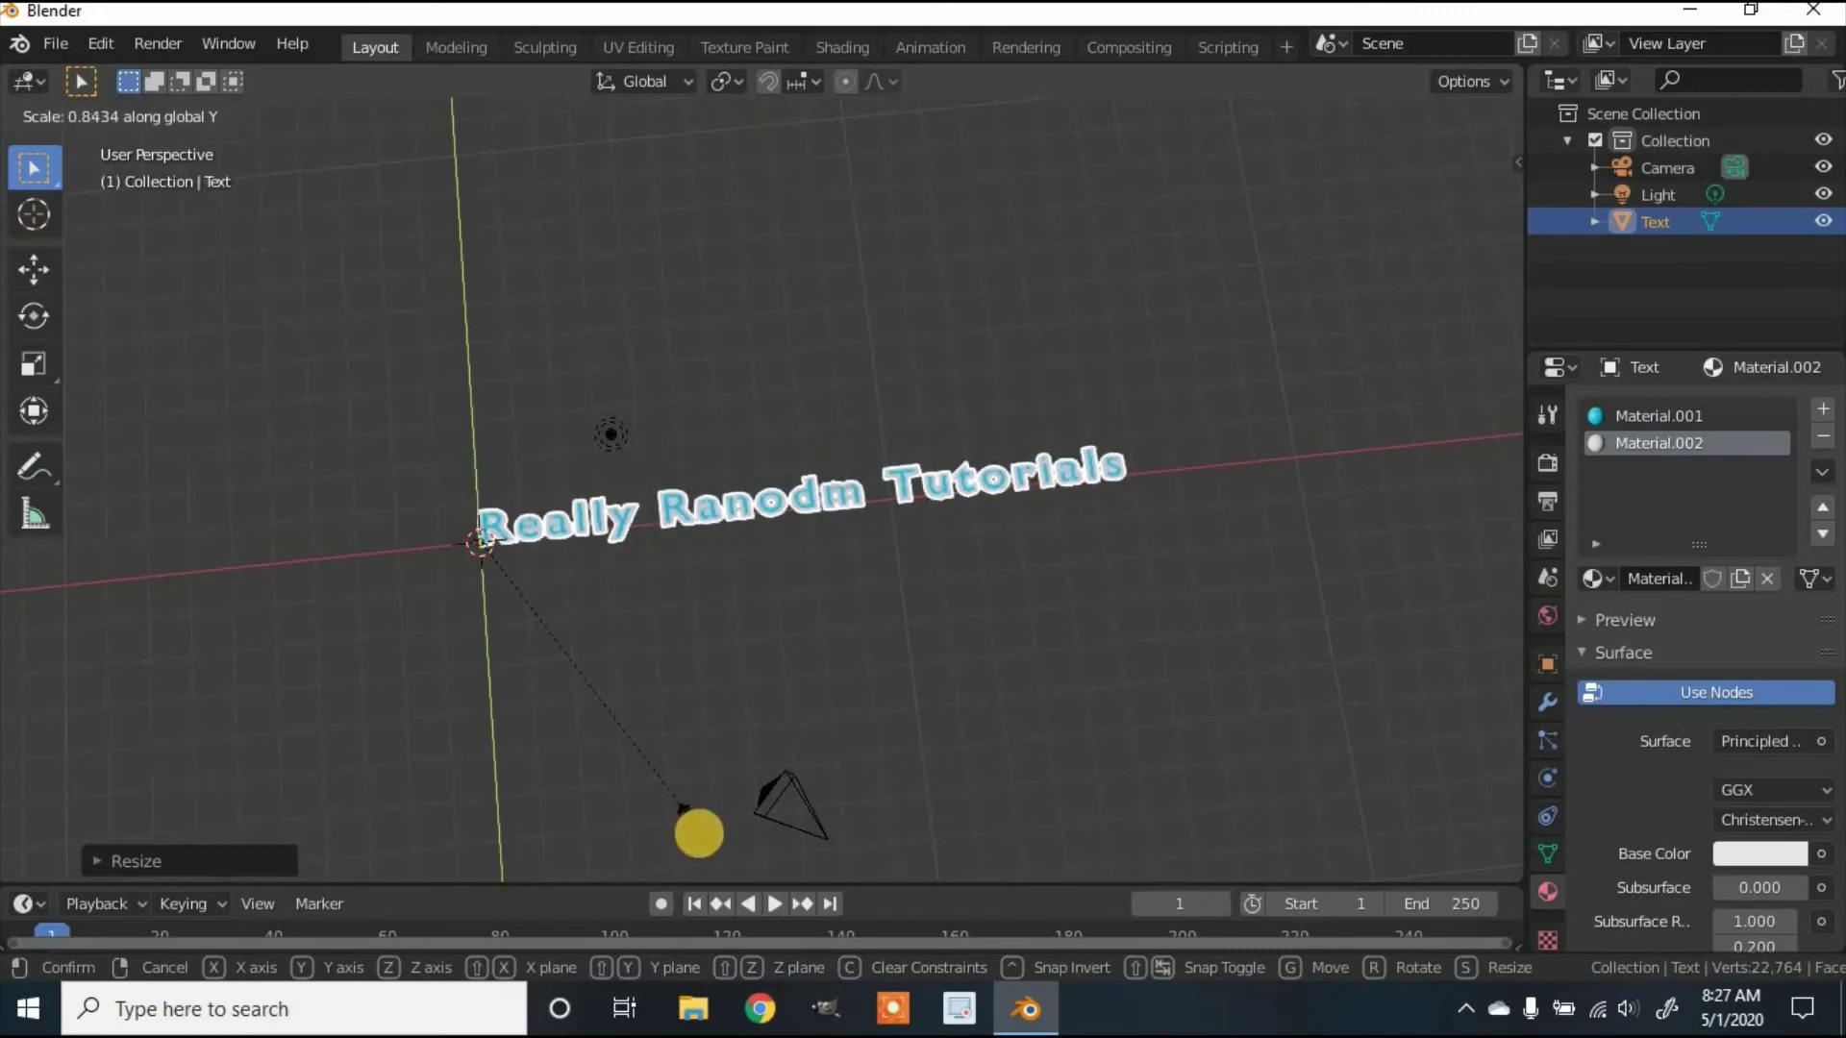
{"action": "left_click", "coordinate": [708, 844]}
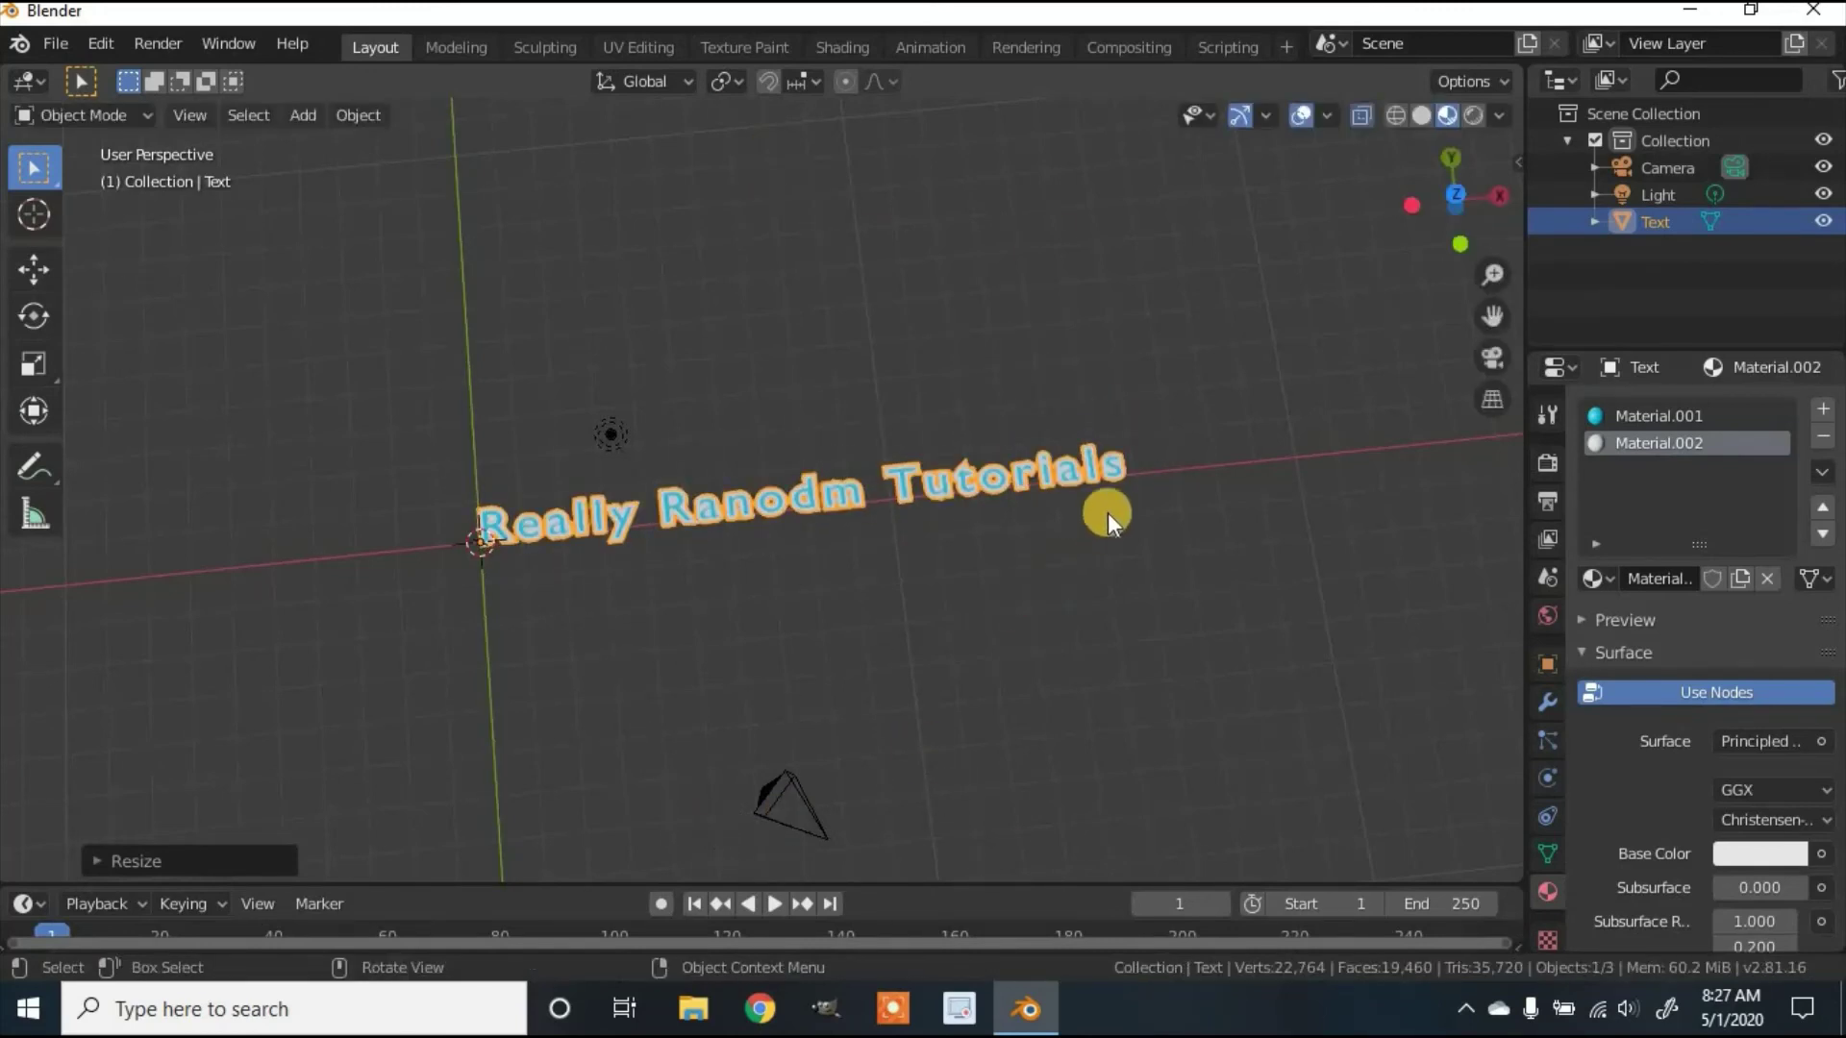
{"action": "key", "text": "s"}
{"action": "key", "text": "x"}
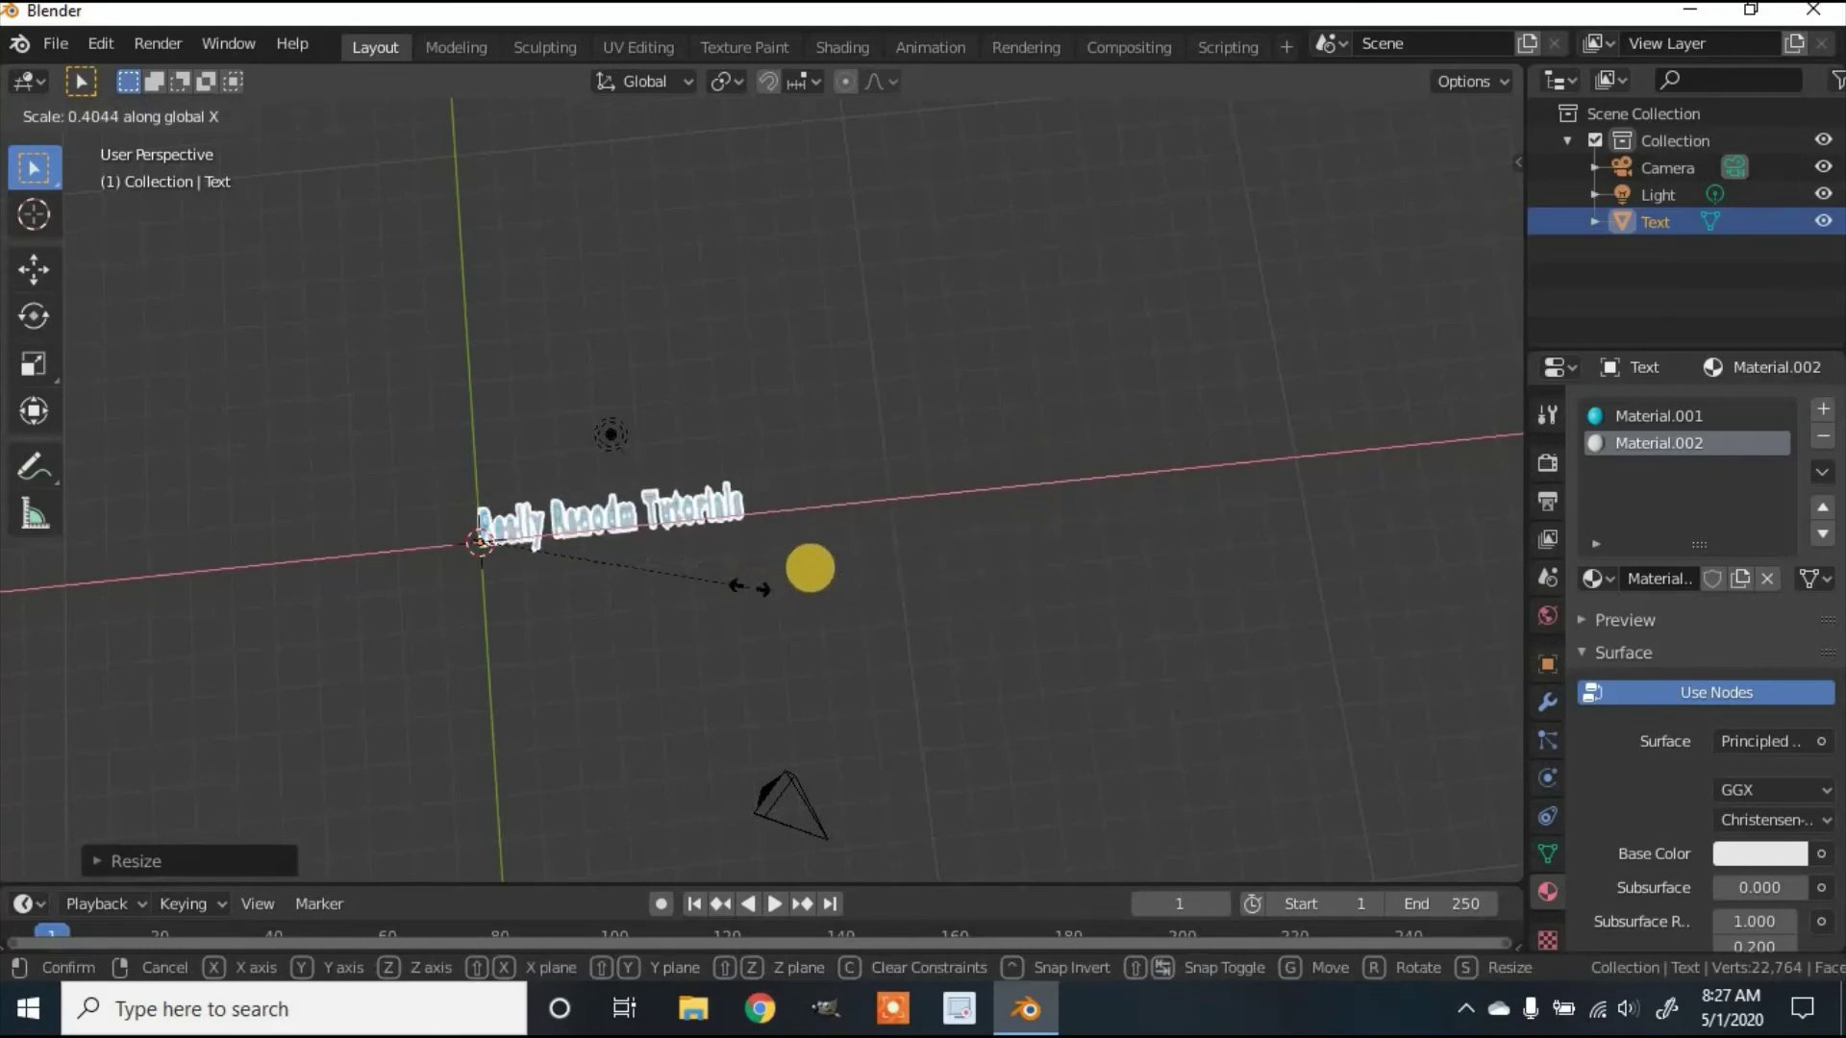
{"action": "left_click", "coordinate": [1144, 515]}
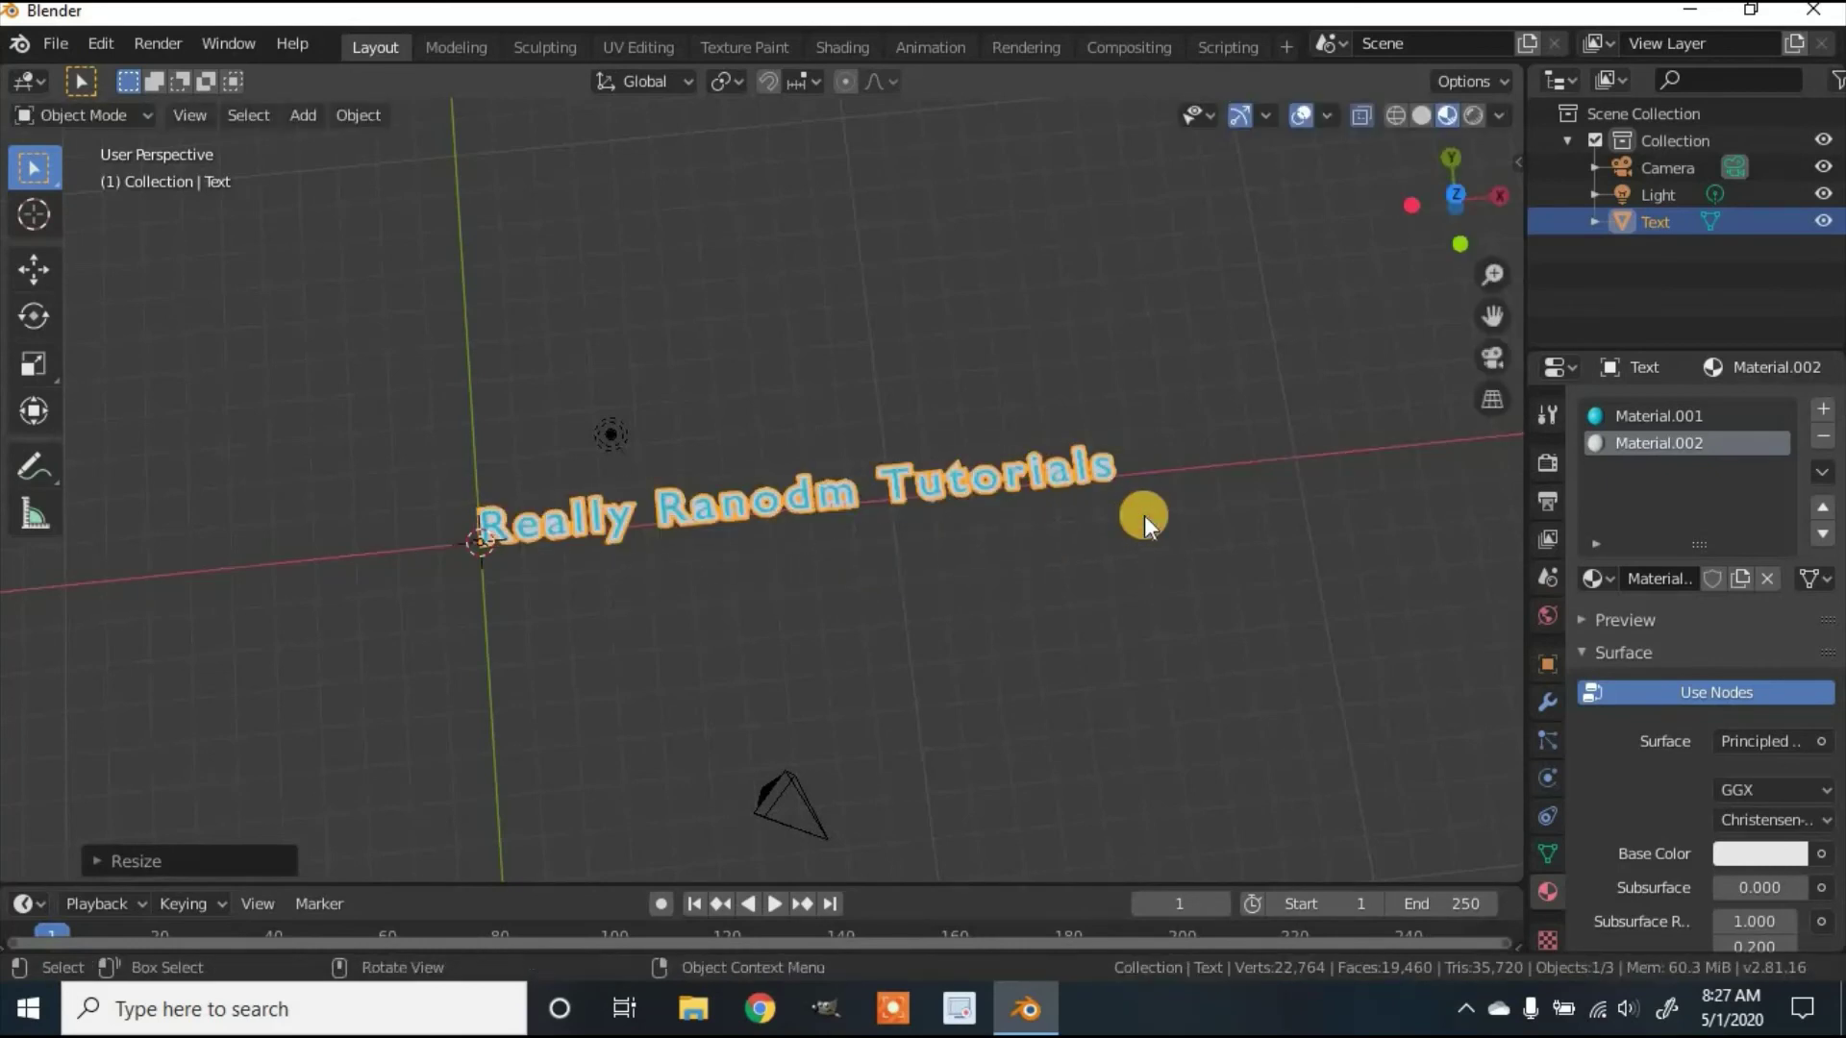
- Undo the last X-width change and reduce the text's height along Z
{"action": "key", "text": "ctrl+z"}
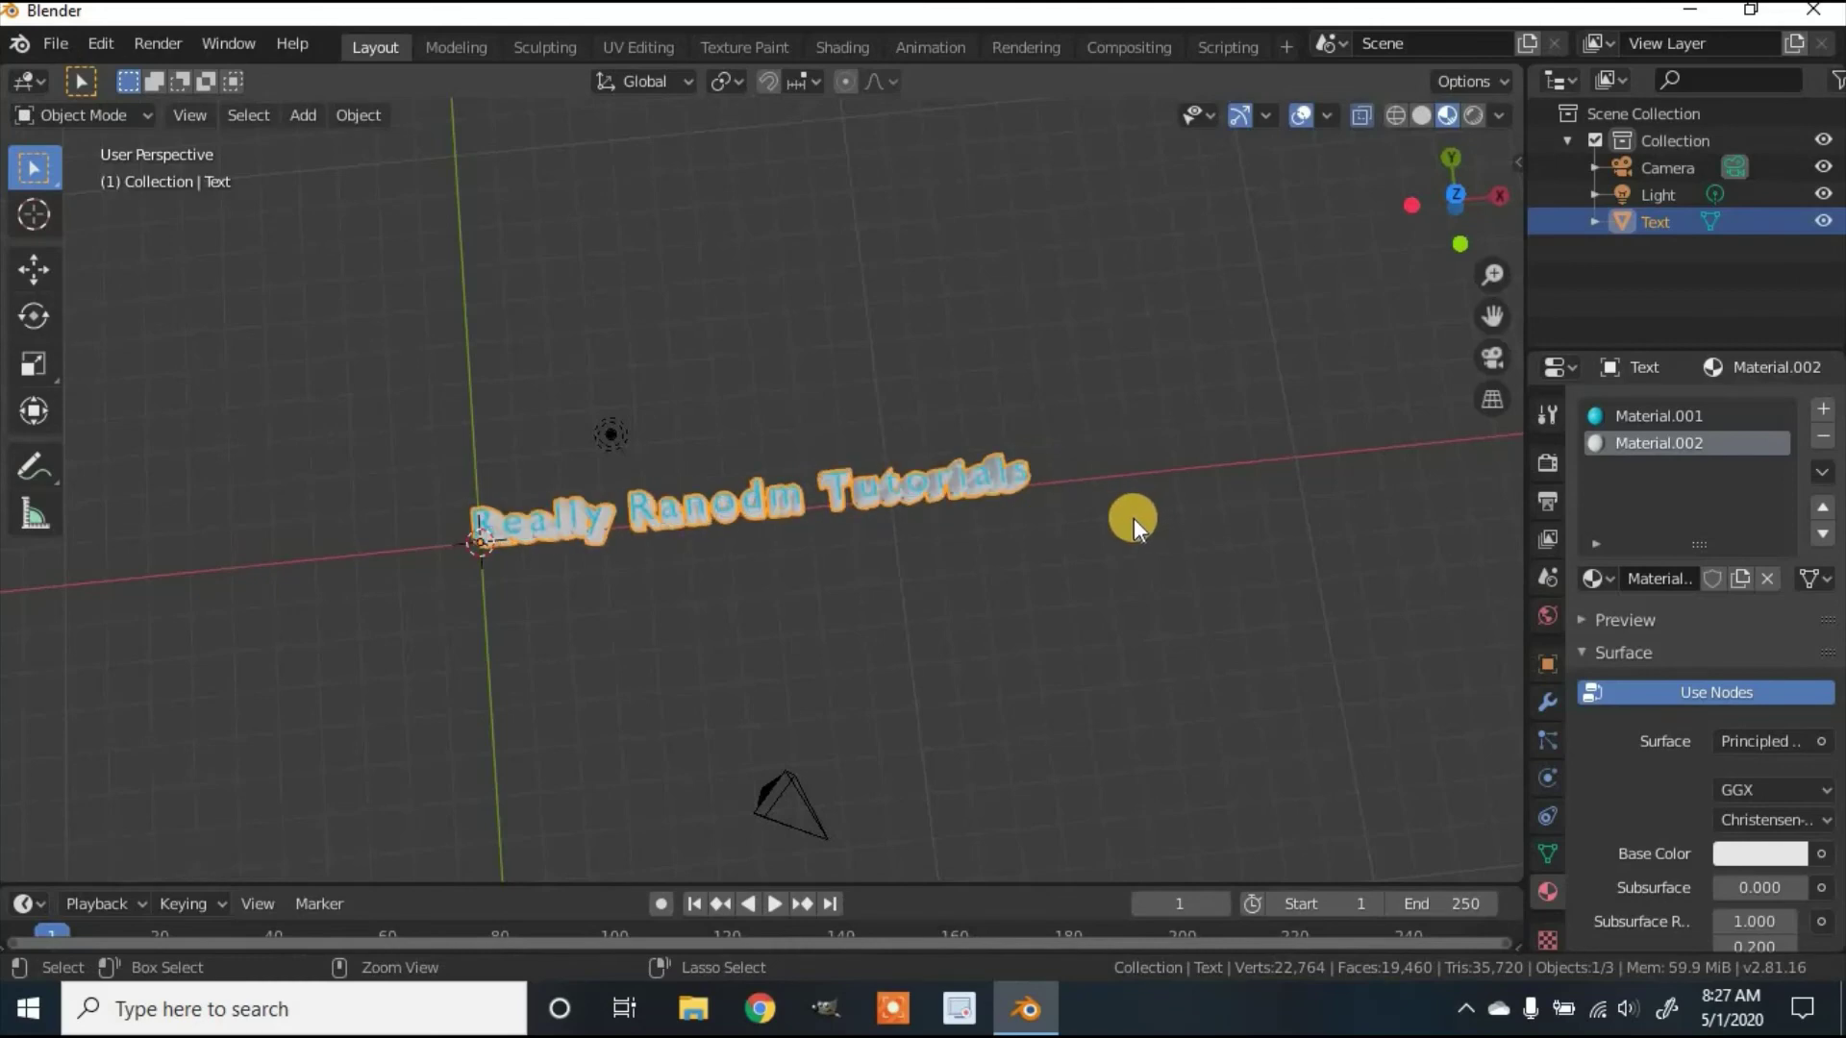
{"action": "middle_click_drag", "start_coordinate": [1080, 521], "coordinate": [799, 308]}
{"action": "scroll", "coordinate": [765, 450], "scroll_direction": "up", "scroll_amount": 4}
{"action": "key", "text": "s"}
{"action": "key", "text": "z"}
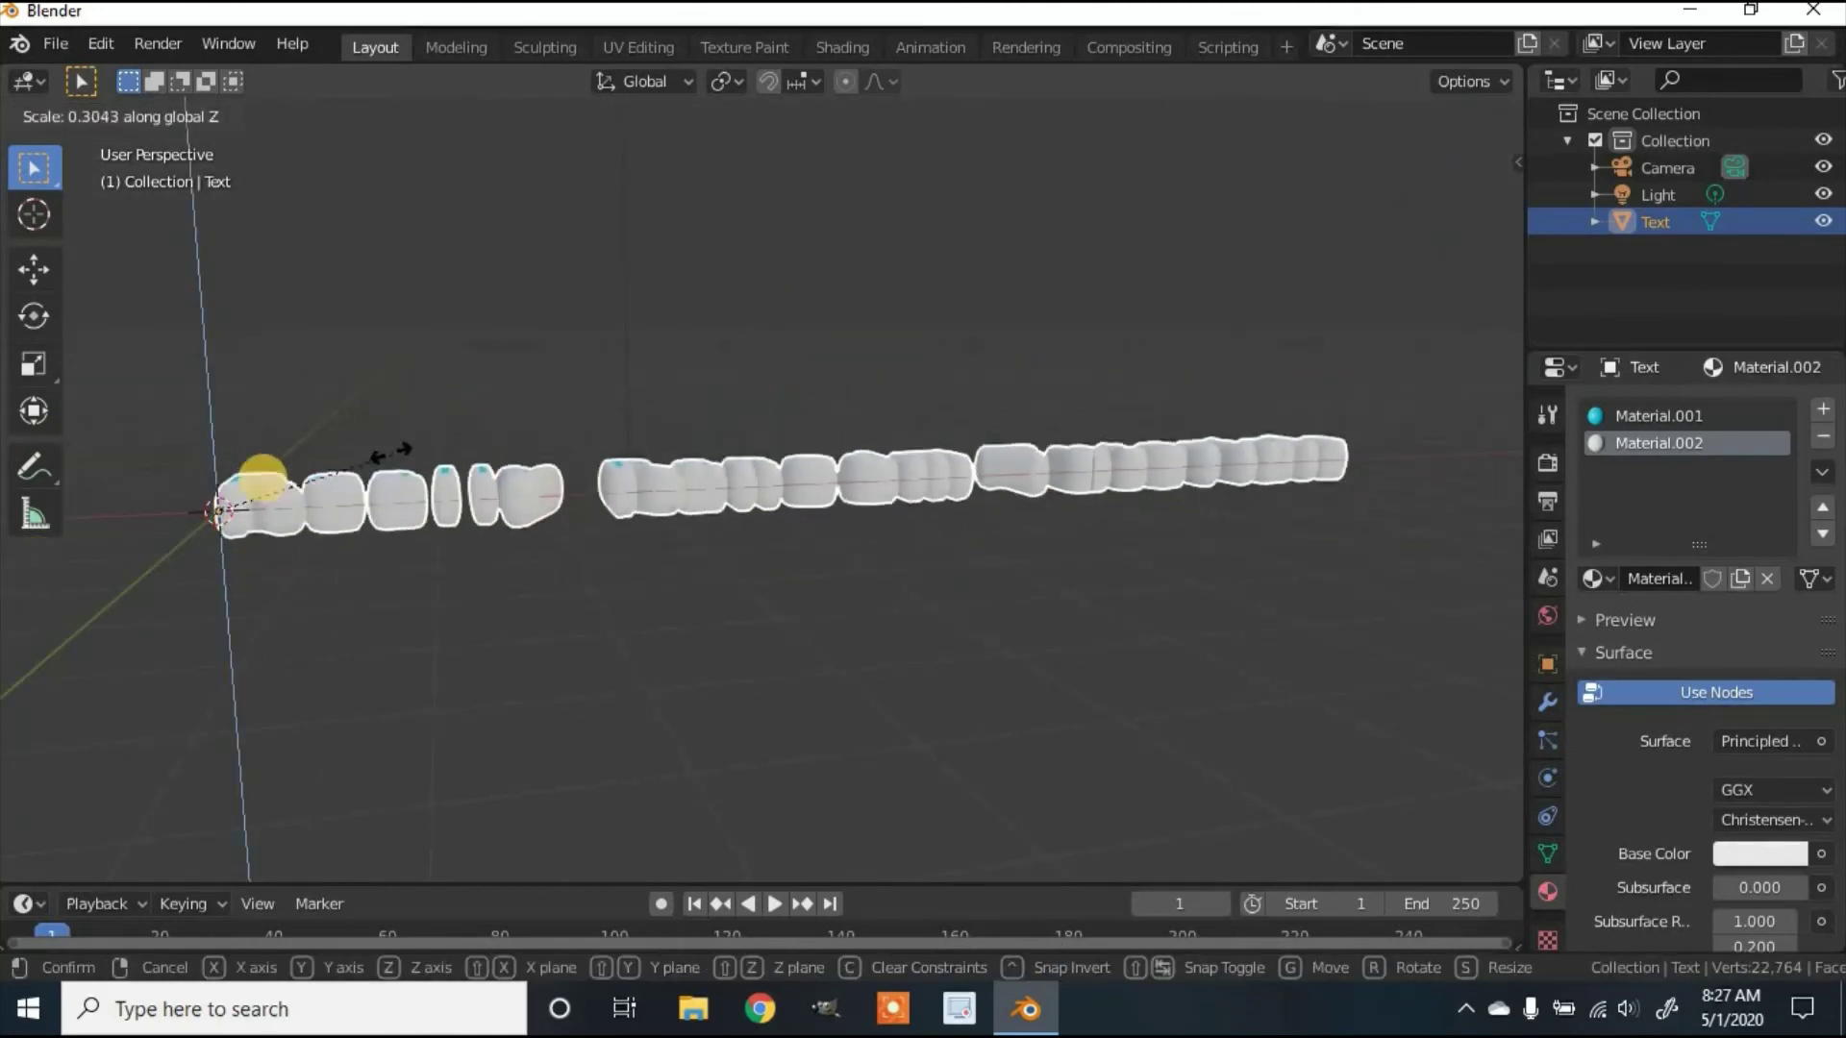
{"action": "left_click", "coordinate": [201, 500]}
- Squash the text further along Z into a thin slab, redoing one attempt
{"action": "middle_click_drag", "start_coordinate": [400, 440], "coordinate": [394, 498]}
{"action": "key", "text": "s"}
{"action": "key", "text": "z"}
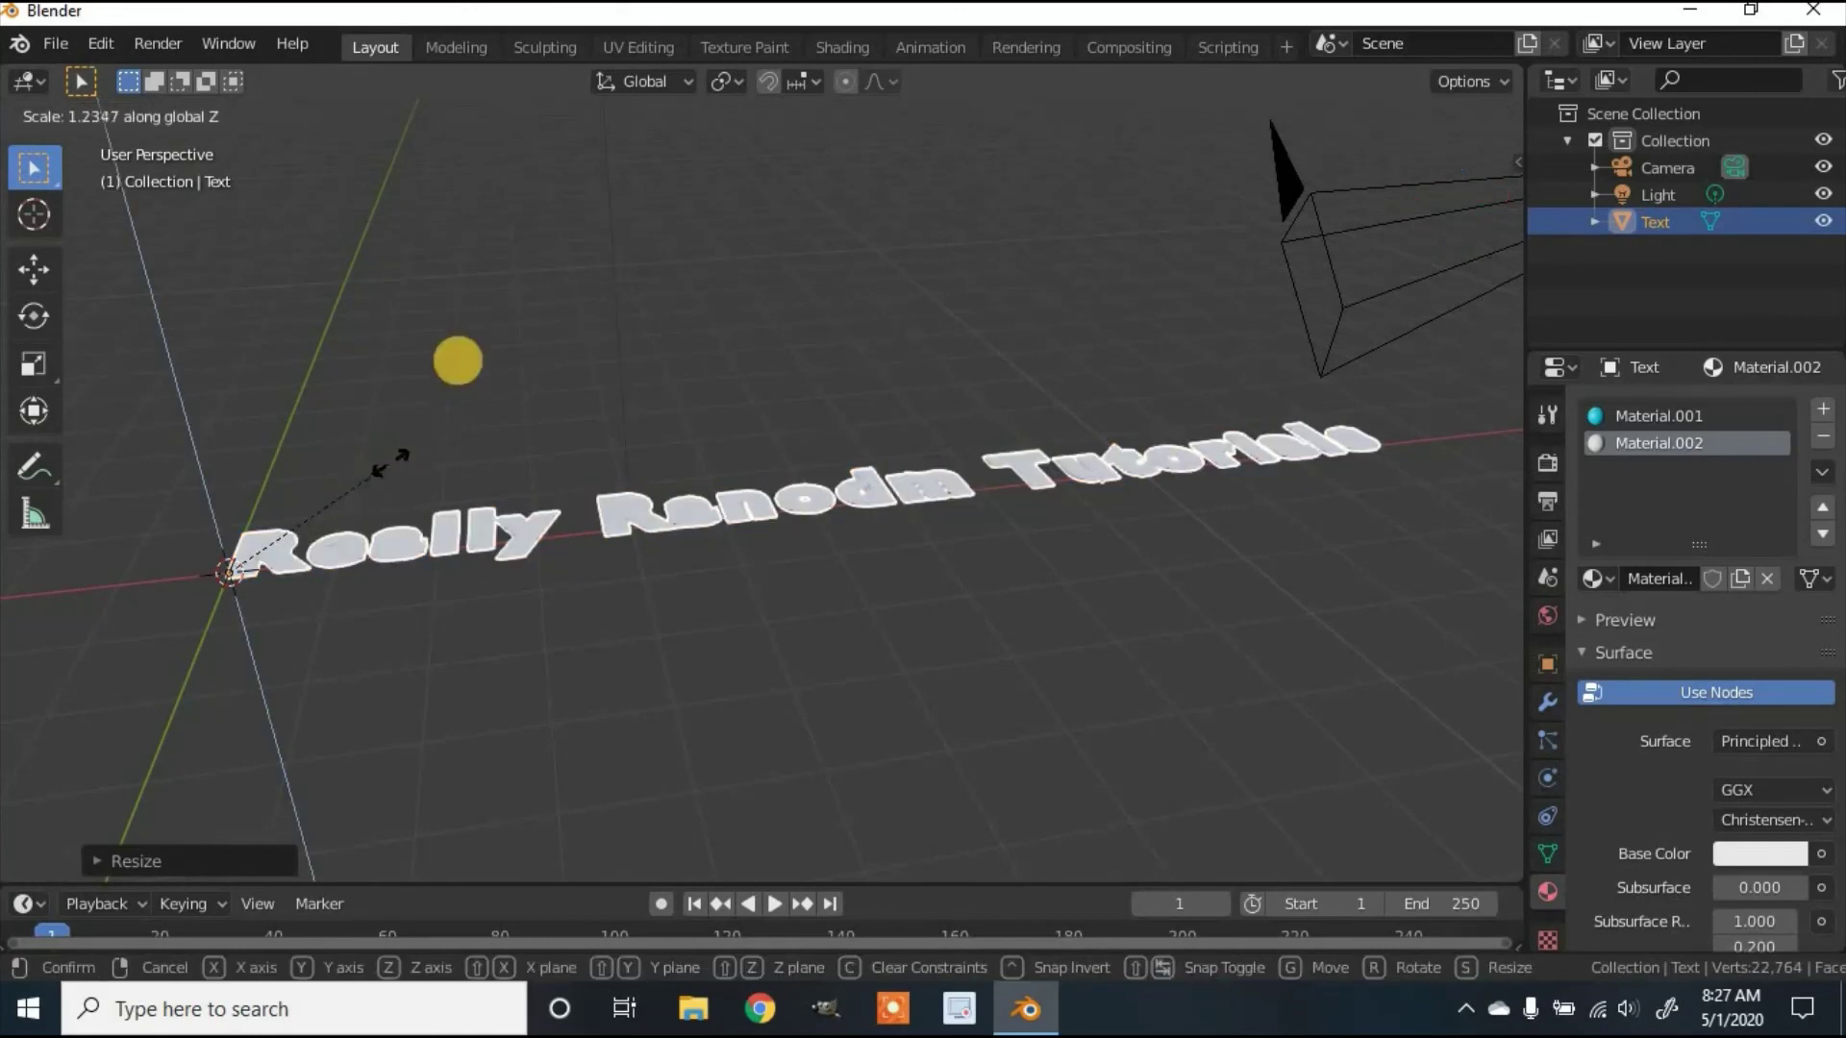
{"action": "left_click", "coordinate": [486, 731]}
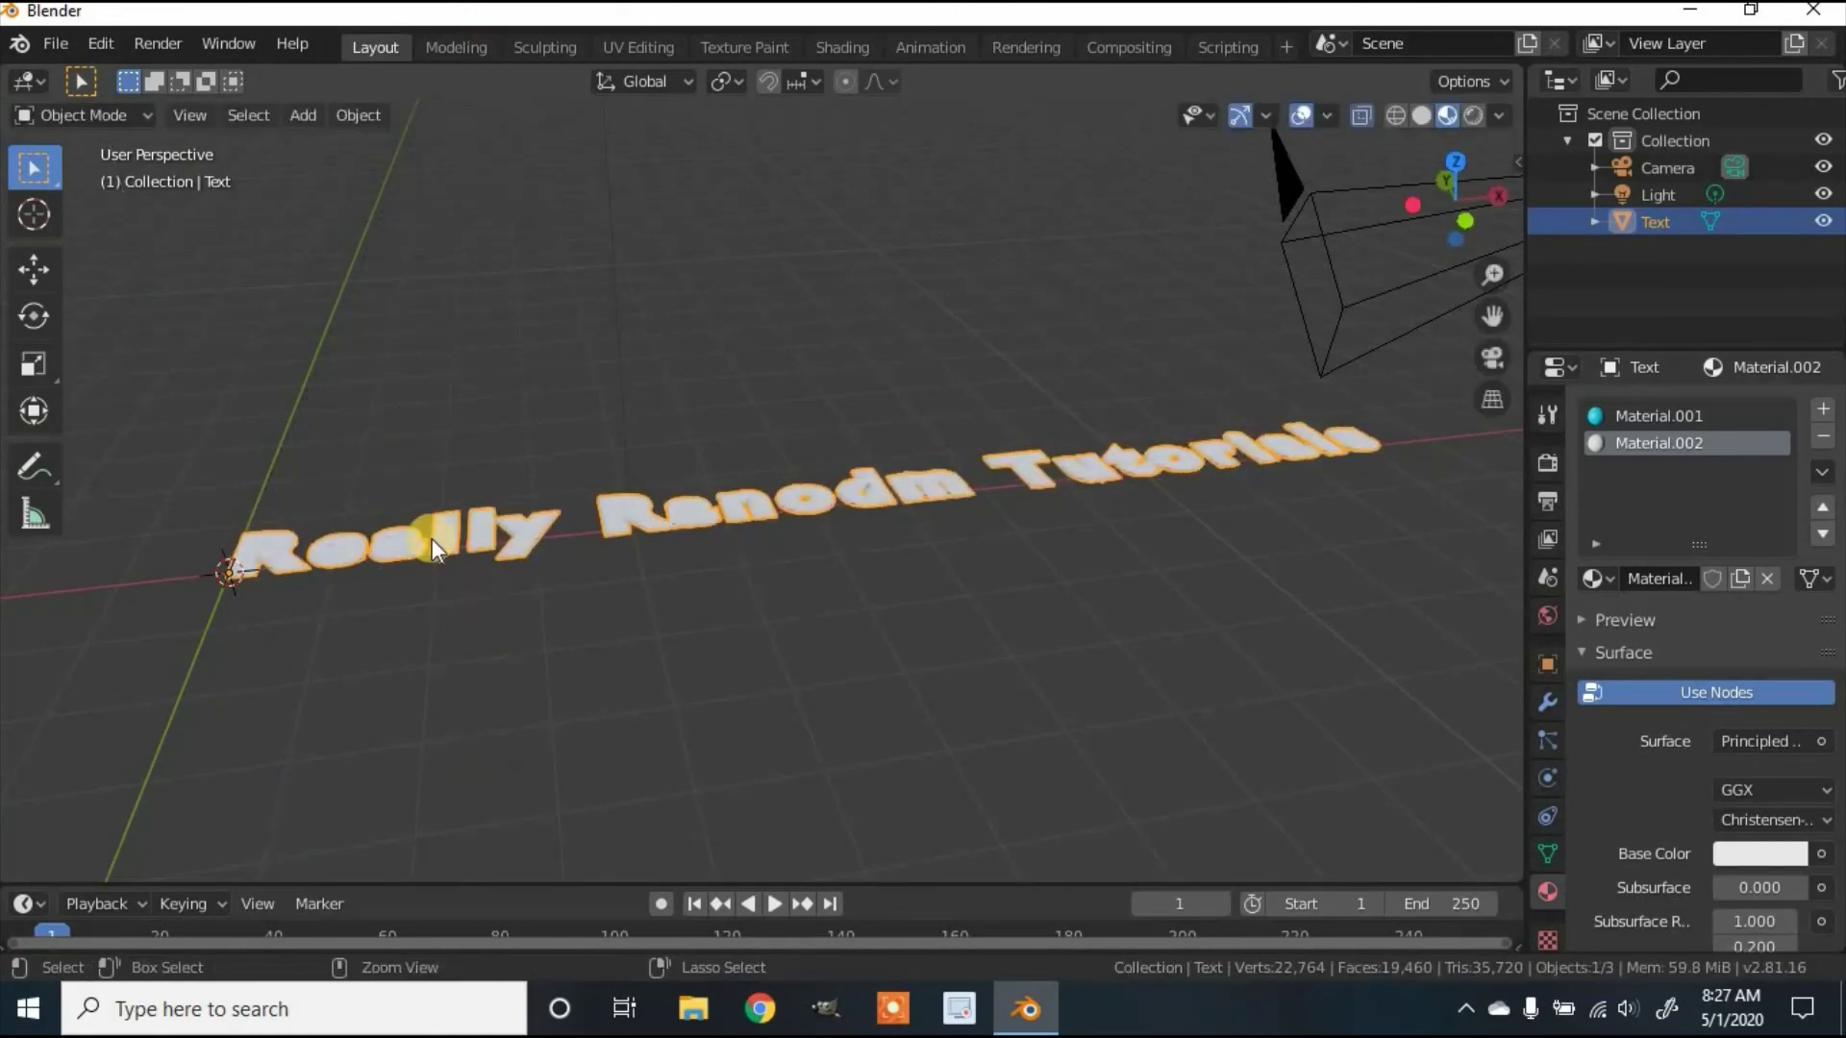
{"action": "key", "text": "ctrl+z"}
{"action": "key", "text": "ctrl+z"}
{"action": "key", "text": "s"}
{"action": "key", "text": "z"}
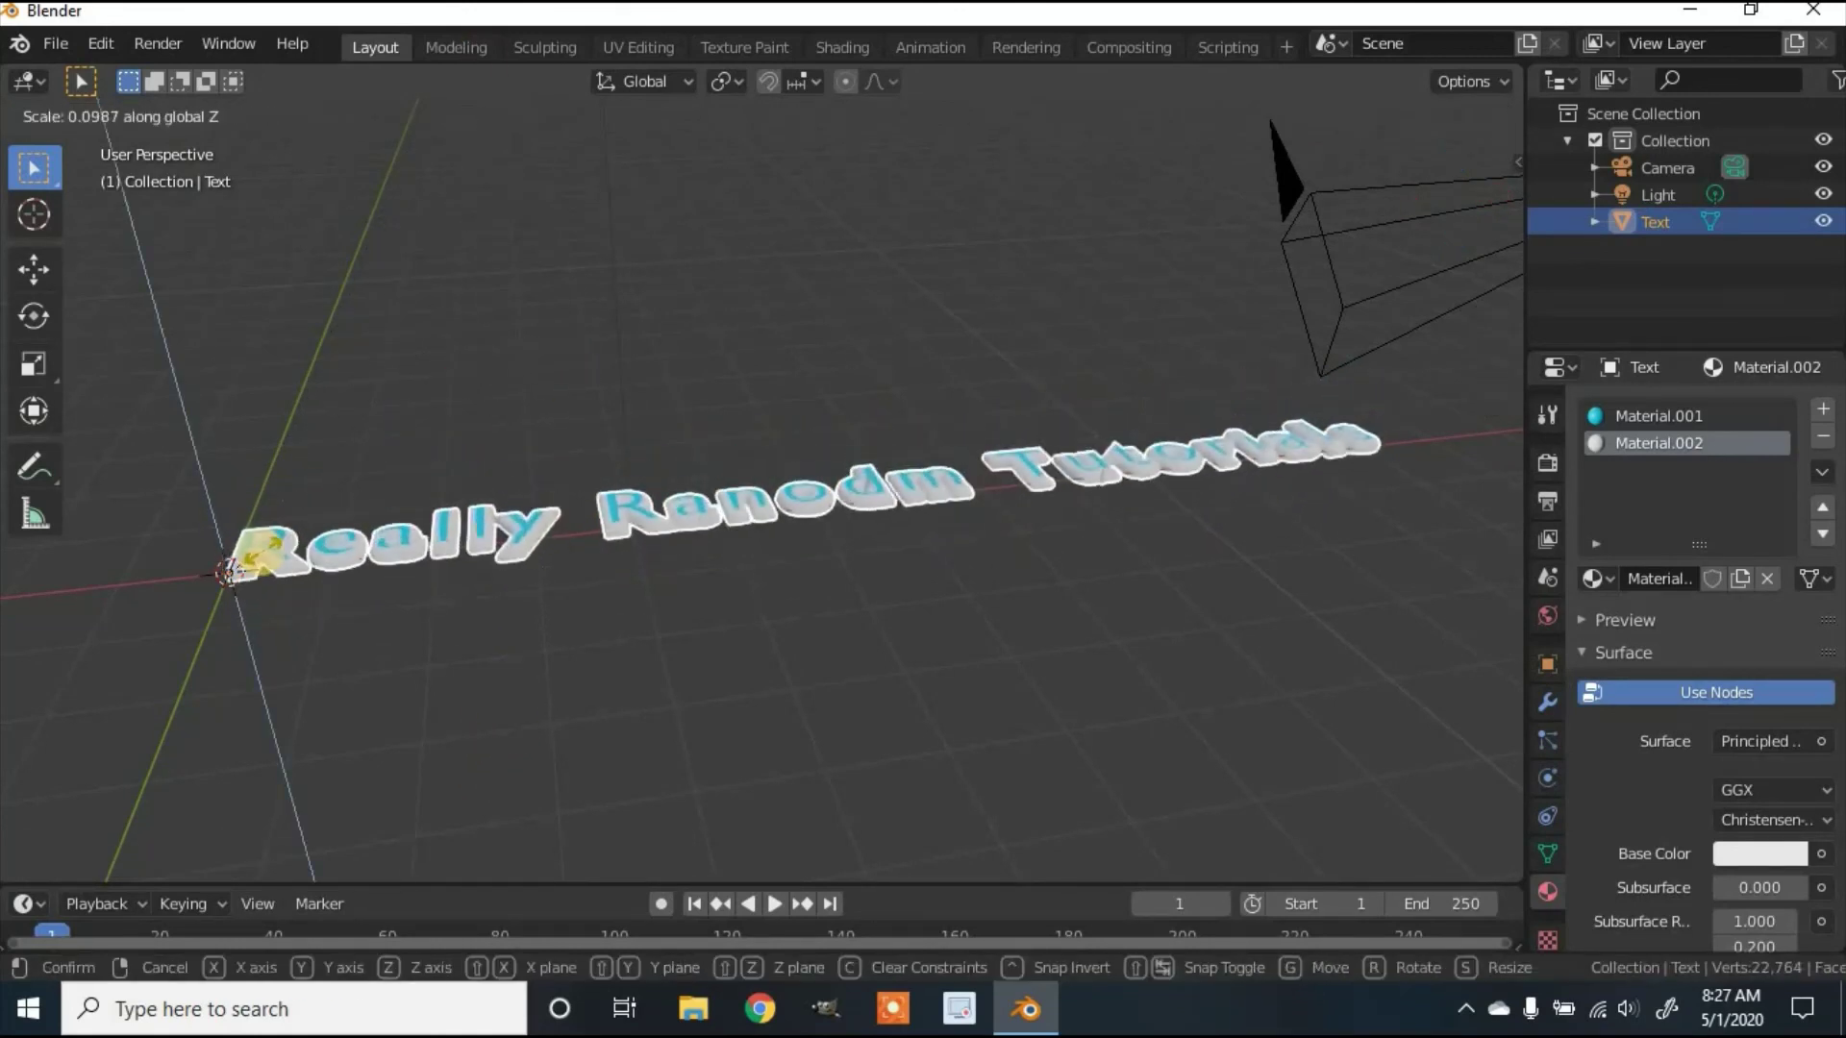
{"action": "left_click", "coordinate": [378, 498]}
{"action": "mouse_move", "coordinate": [620, 573]}
{"action": "middle_mouse_down"}
{"action": "mouse_move", "coordinate": [618, 602]}
{"action": "mouse_move", "coordinate": [678, 569]}
{"action": "mouse_move", "coordinate": [674, 591]}
{"action": "middle_mouse_up"}
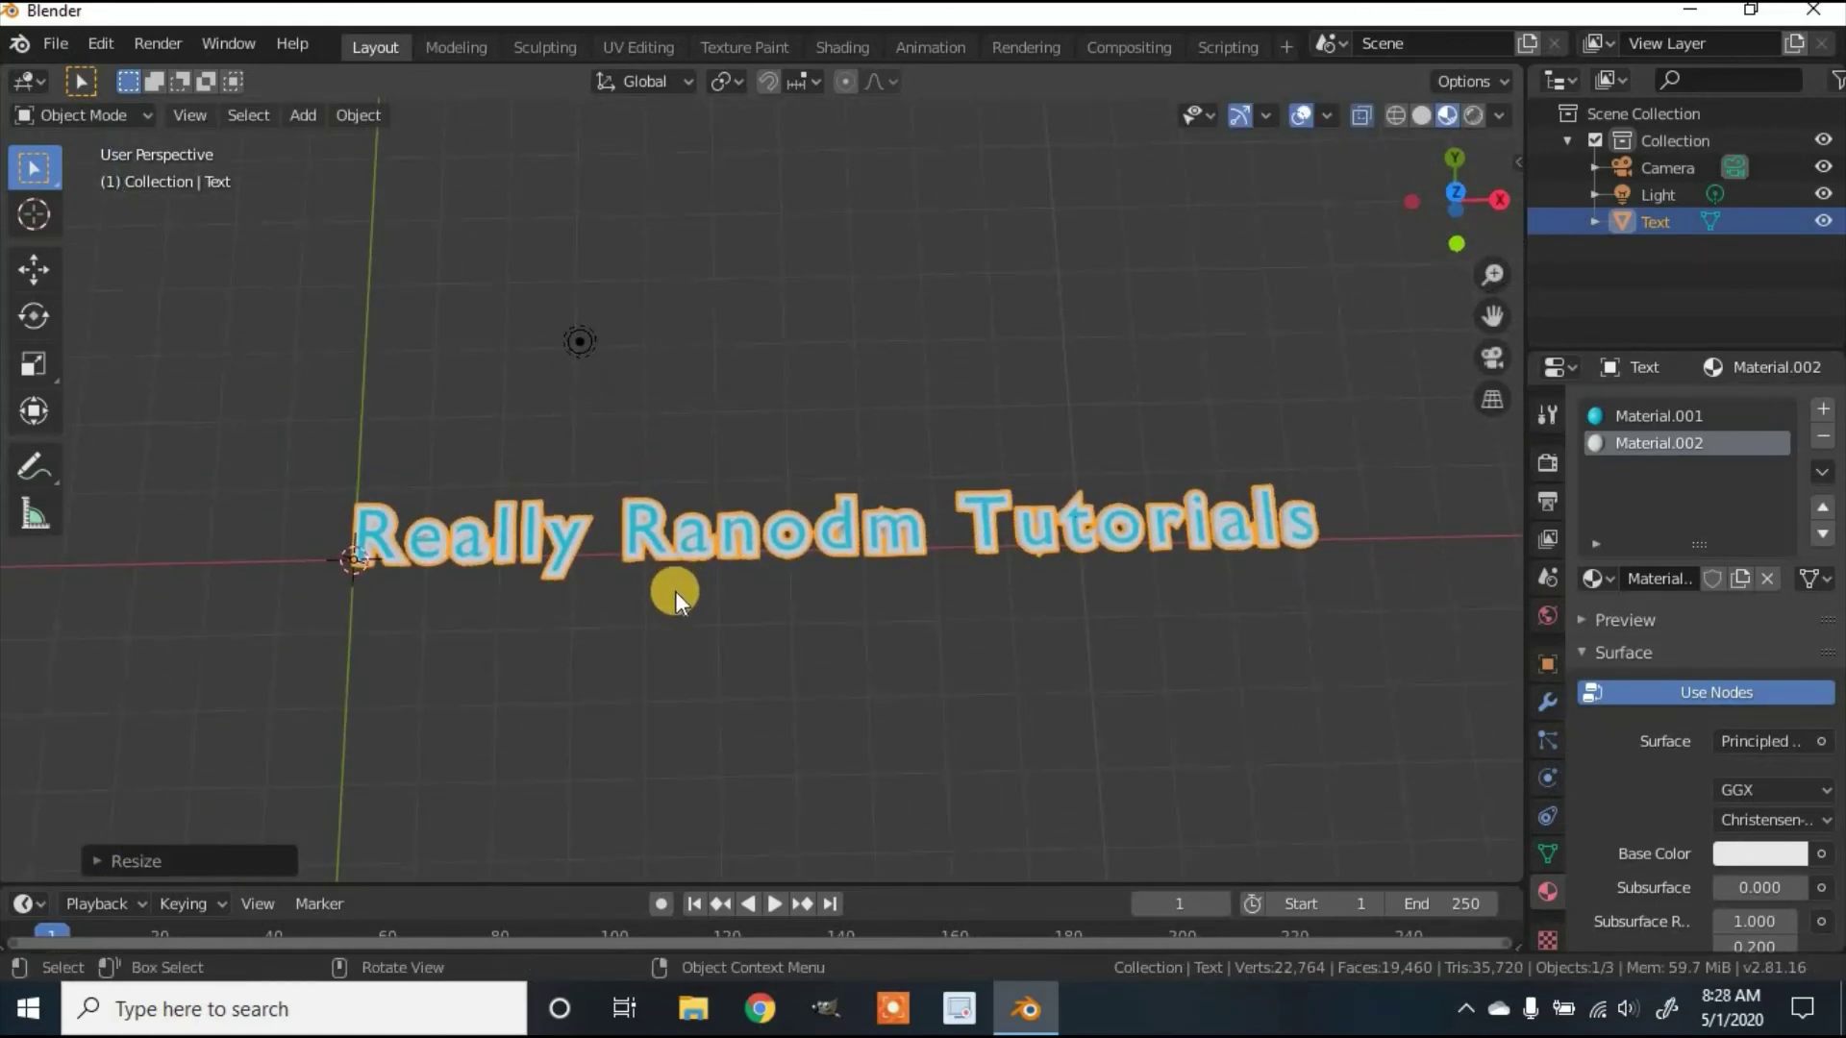